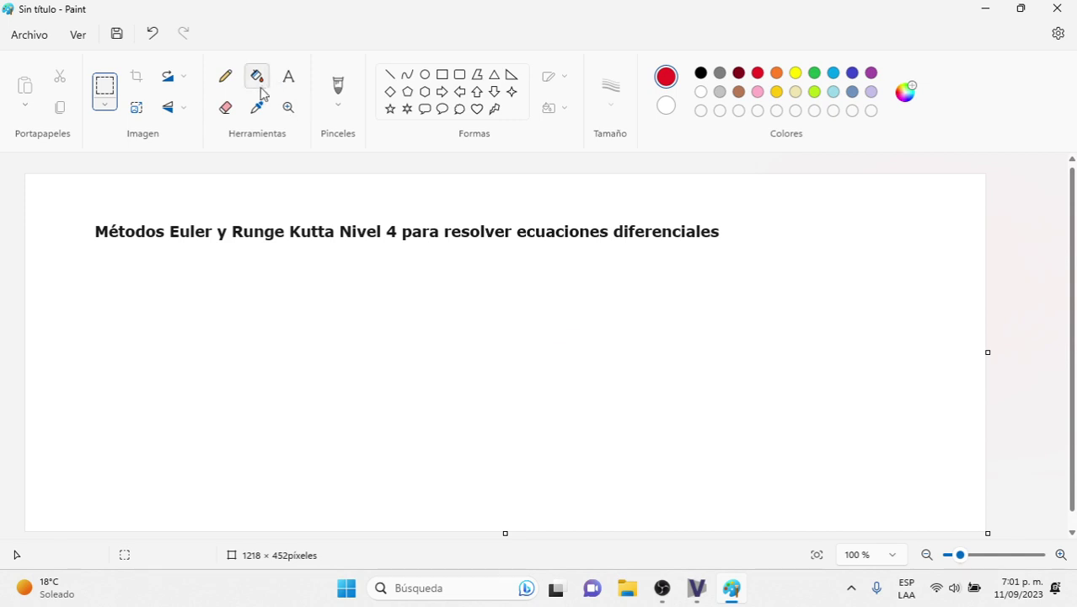
Add a red text box below the title containing the line "Recursivas versus explícitas"
{"action": "left_click", "coordinate": [288, 77]}
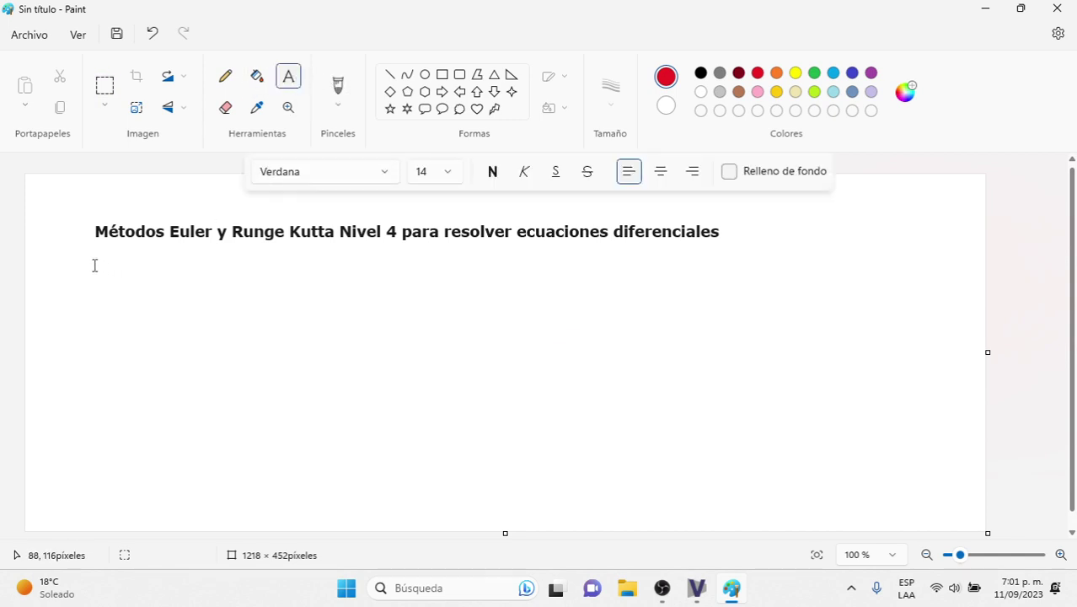
{"action": "left_click_drag", "start_coordinate": [93, 265], "coordinate": [918, 501]}
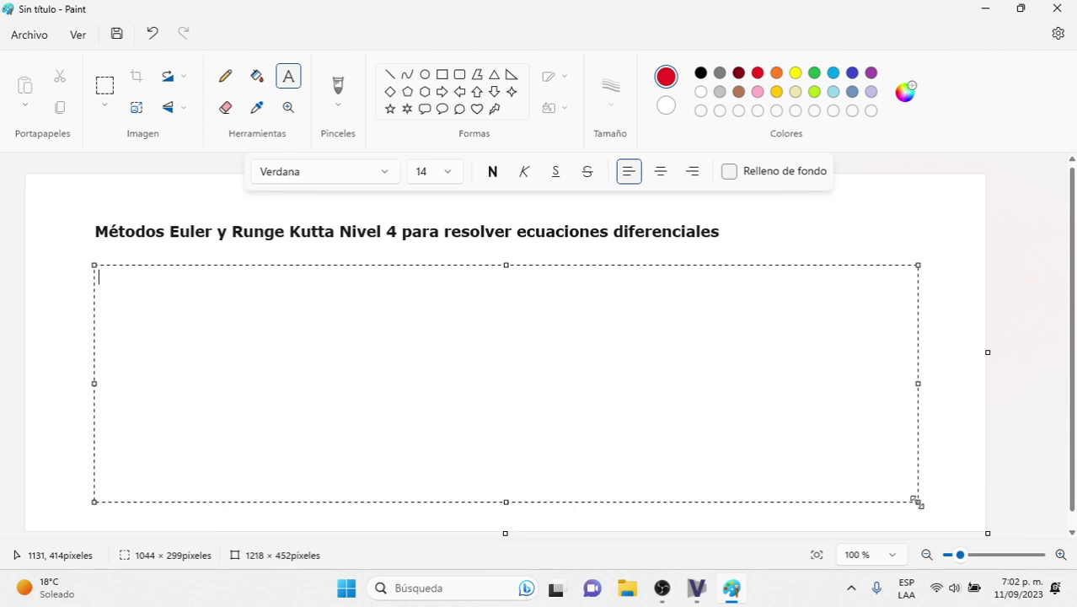
{"action": "type", "text": "Recursivas v"}
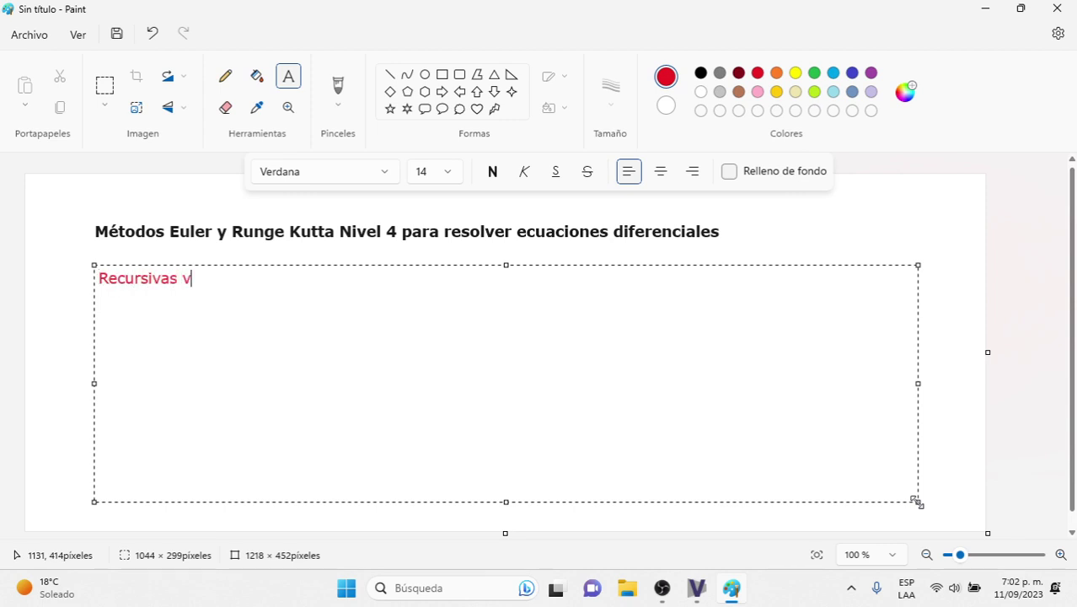
{"action": "type", "text": "ersus explícitas"}
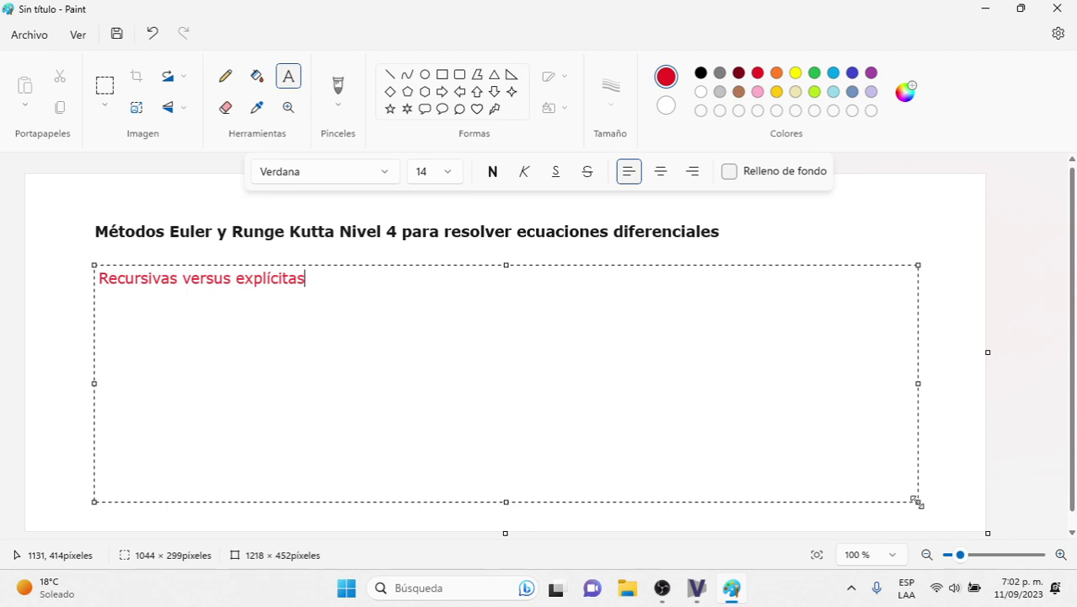
Add a second line to the text box reading "(Euler RK4) - (Transformada de Laplace)"
{"action": "key", "text": "Return"}
{"action": "type", "text": "("}
{"action": "type", "text": "E"}
{"action": "type", "text": "ulker y"}
{"action": "key", "text": "BackSpace"}
{"action": "key", "text": "BackSpace"}
{"action": "key", "text": "BackSpace"}
{"action": "key", "text": "BackSpace"}
{"action": "key", "text": "BackSpace"}
{"action": "type", "text": "er RK"}
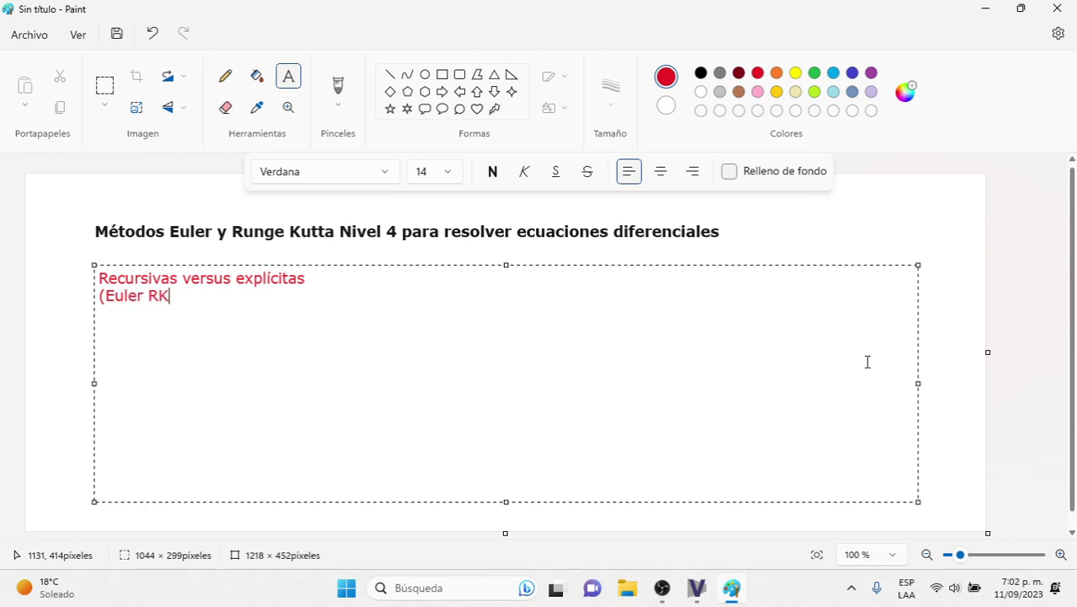
{"action": "type", "text": "4) - (Trans"}
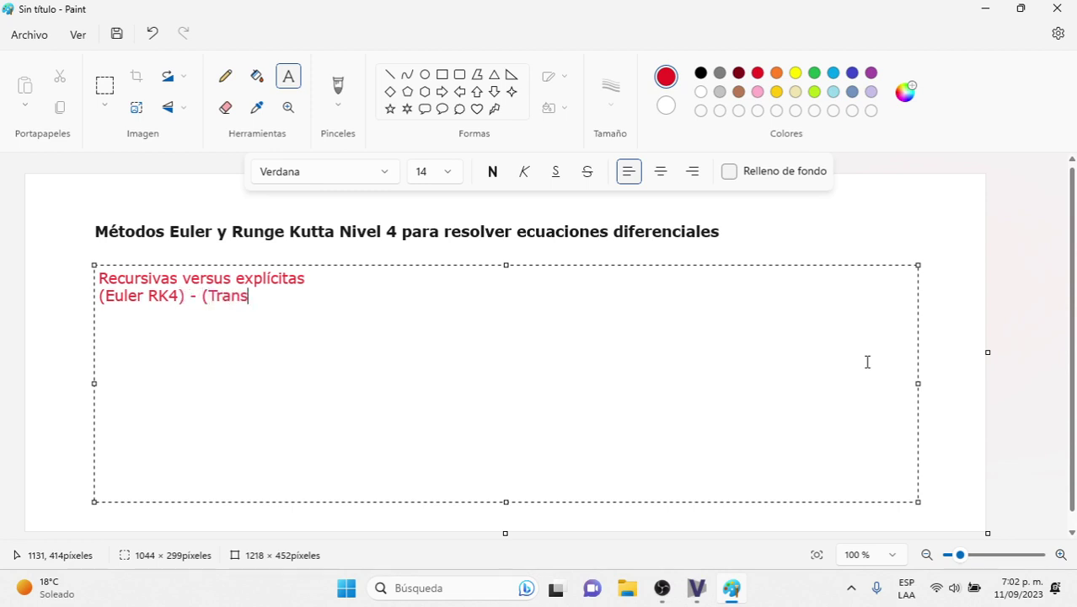
{"action": "type", "text": "formada de Lp"}
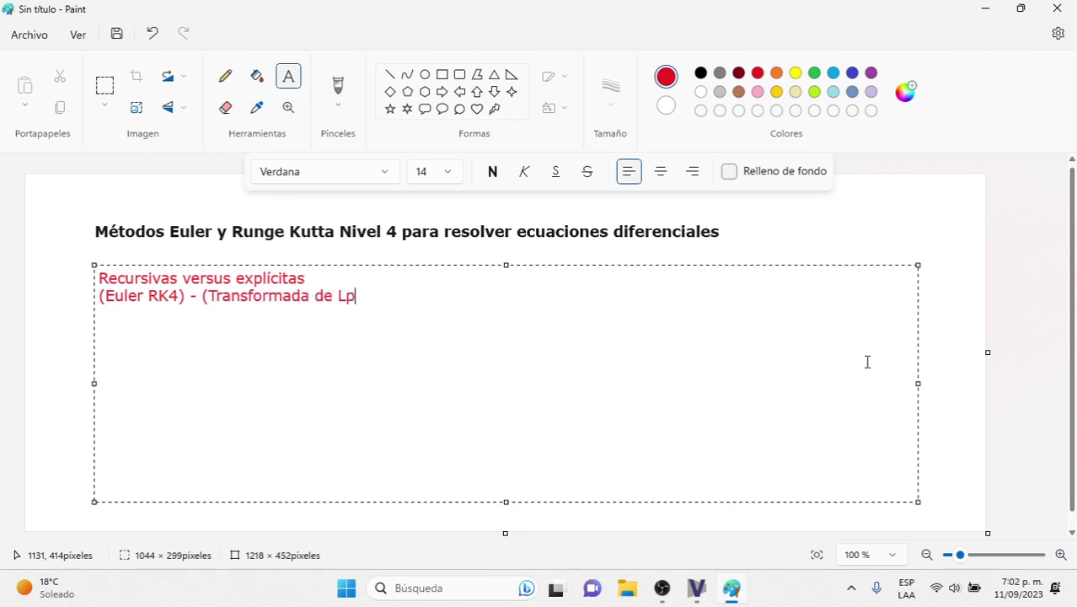
{"action": "key", "text": "BackSpace"}
{"action": "type", "text": "aplace)"}
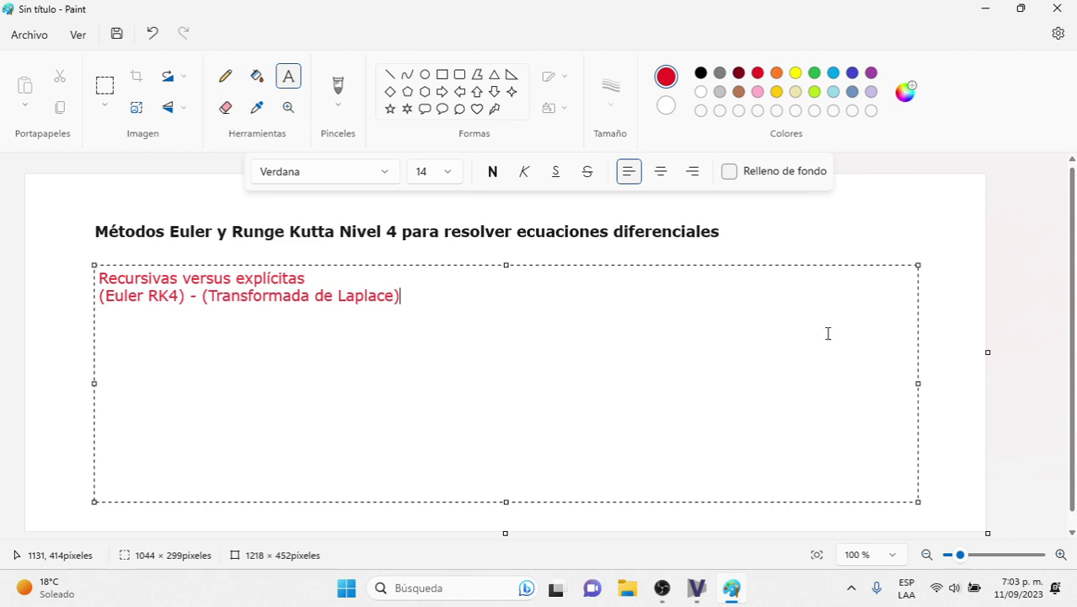
Leave a blank line and add the line "Euler: Una aproximación por cada iteración" to the text box
{"action": "key", "text": "Return"}
{"action": "key", "text": "Return"}
{"action": "type", "text": "Euler:"}
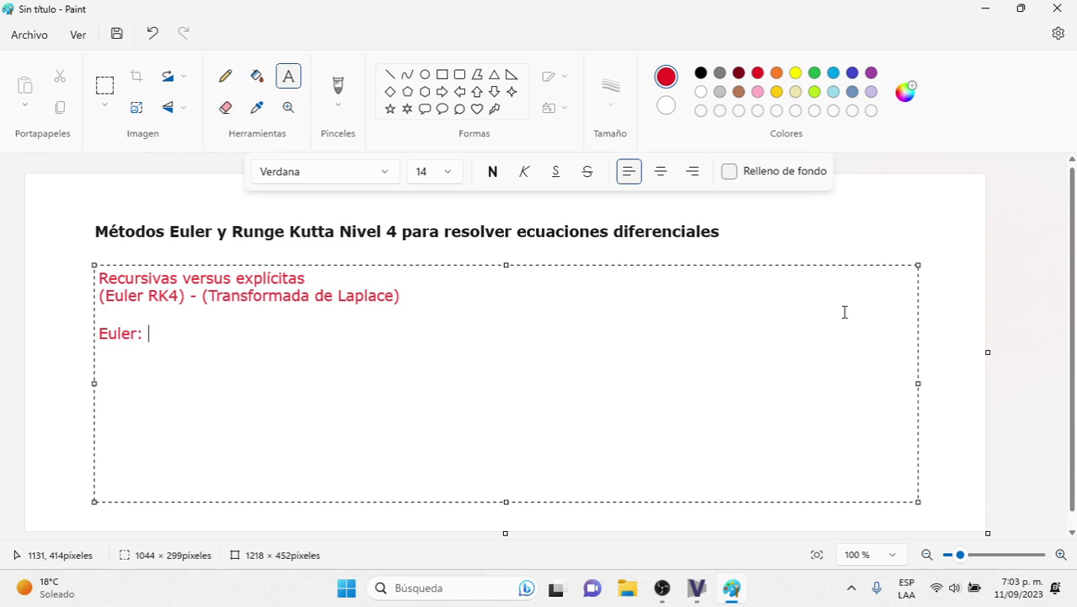
{"action": "type", "text": " Una aproxima"}
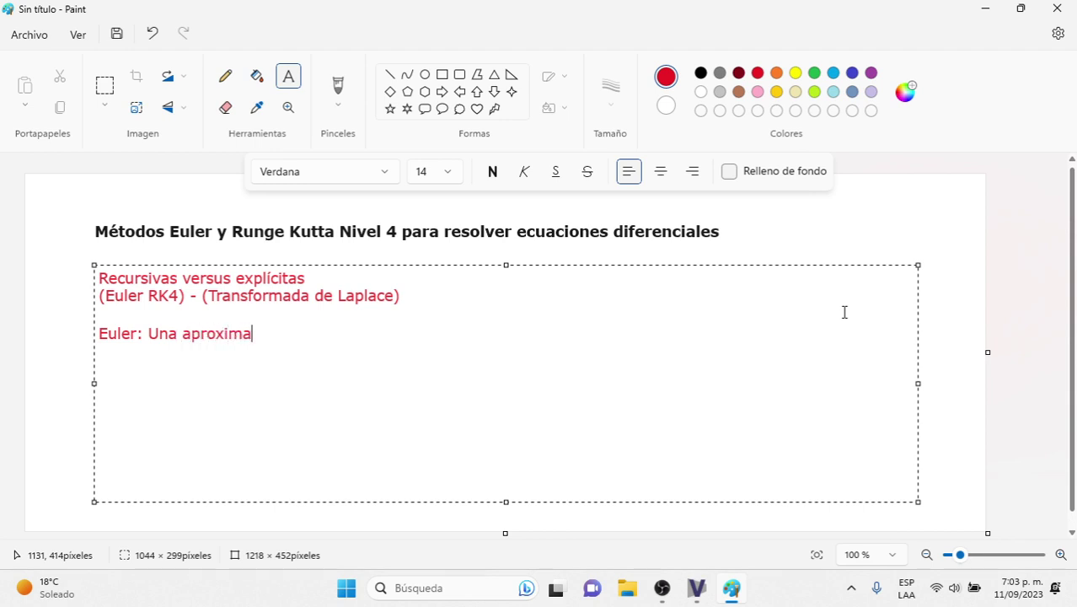
{"action": "type", "text": "ción por cada in"}
{"action": "key", "text": "BackSpace"}
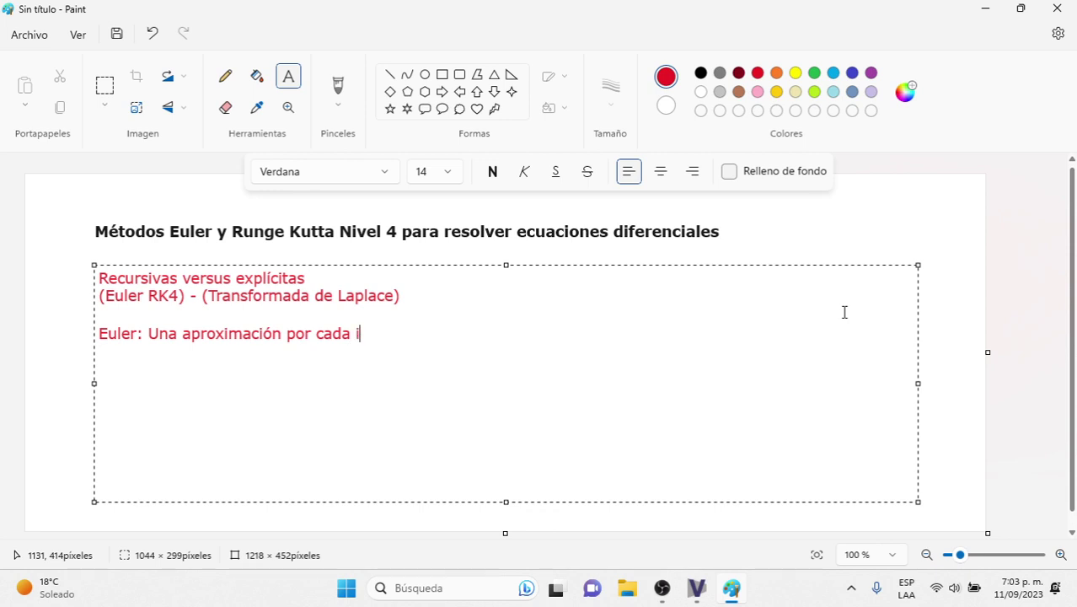
{"action": "type", "text": "teración"}
{"action": "key", "text": "Return"}
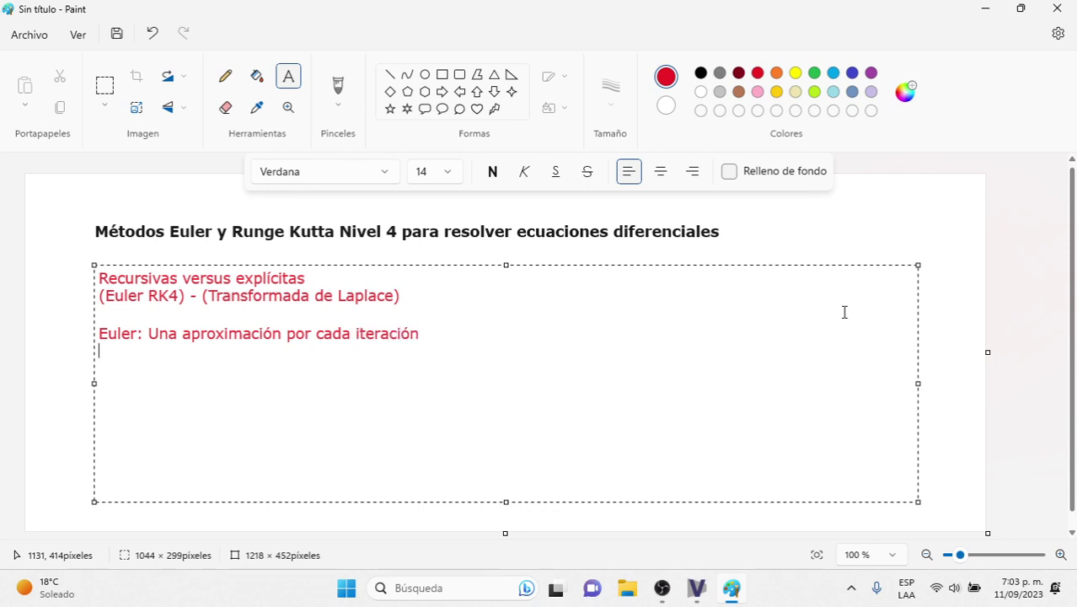
Write the line "RK4: 4 aproximaciones por cada iteración" below the Euler line
{"action": "type", "text": "RK4: 4 aproximacio"}
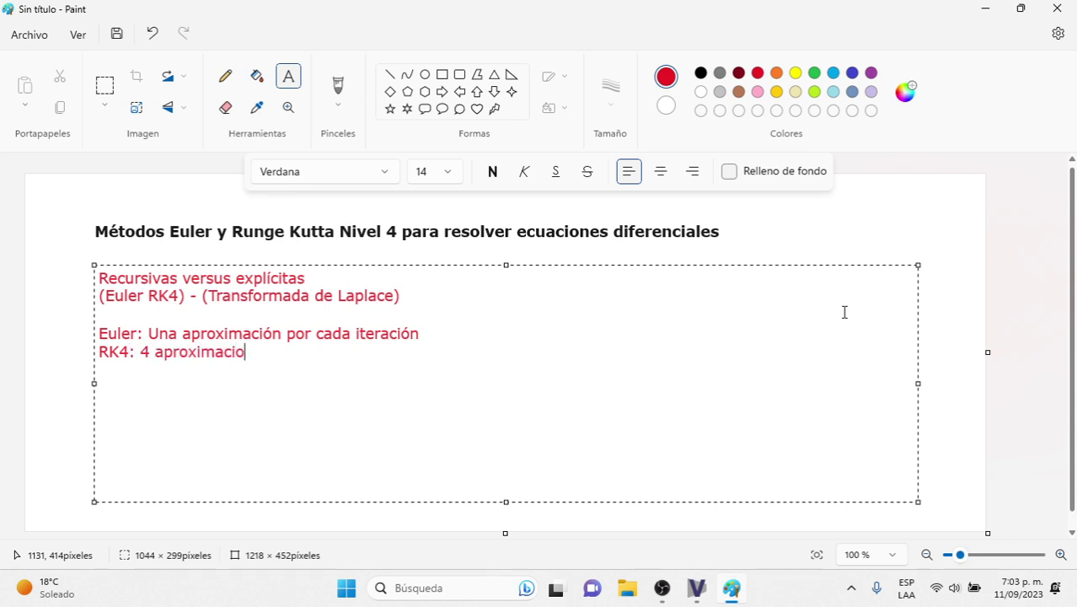
{"action": "type", "text": "nes por cada i"}
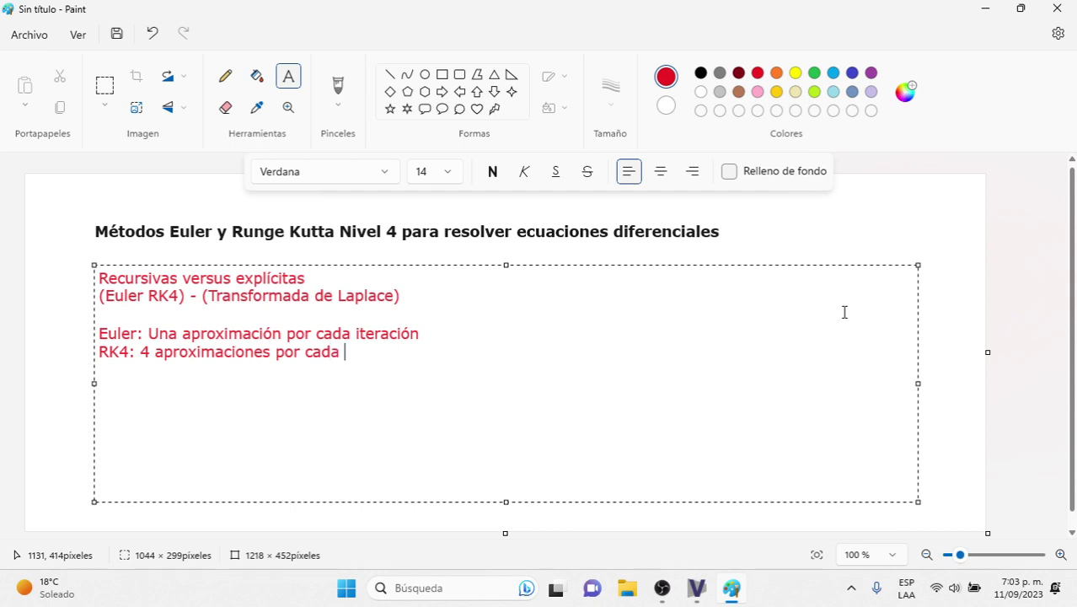
{"action": "type", "text": "teración"}
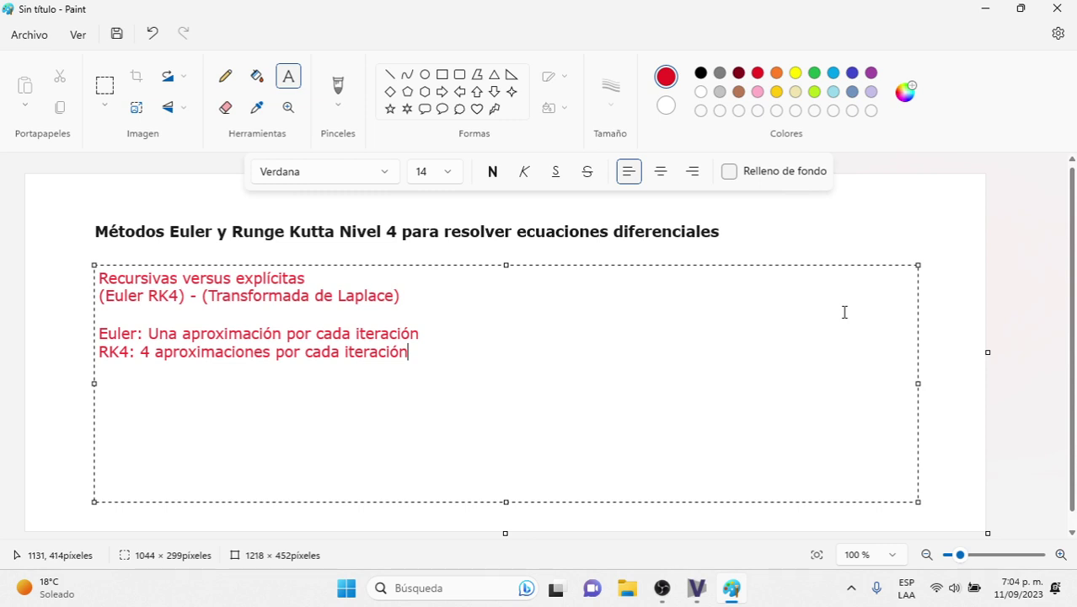
Switch to Vensim and set the model's initial time to 1 and final time to 6, with saving results every time step turned off
{"action": "left_click", "coordinate": [684, 598]}
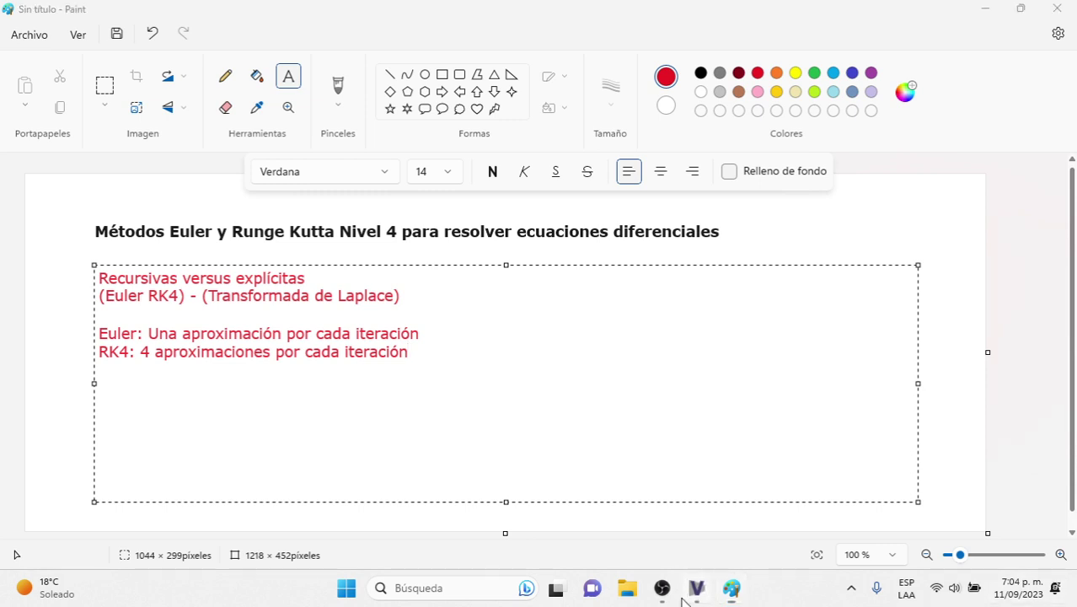
{"action": "left_click", "coordinate": [274, 93]}
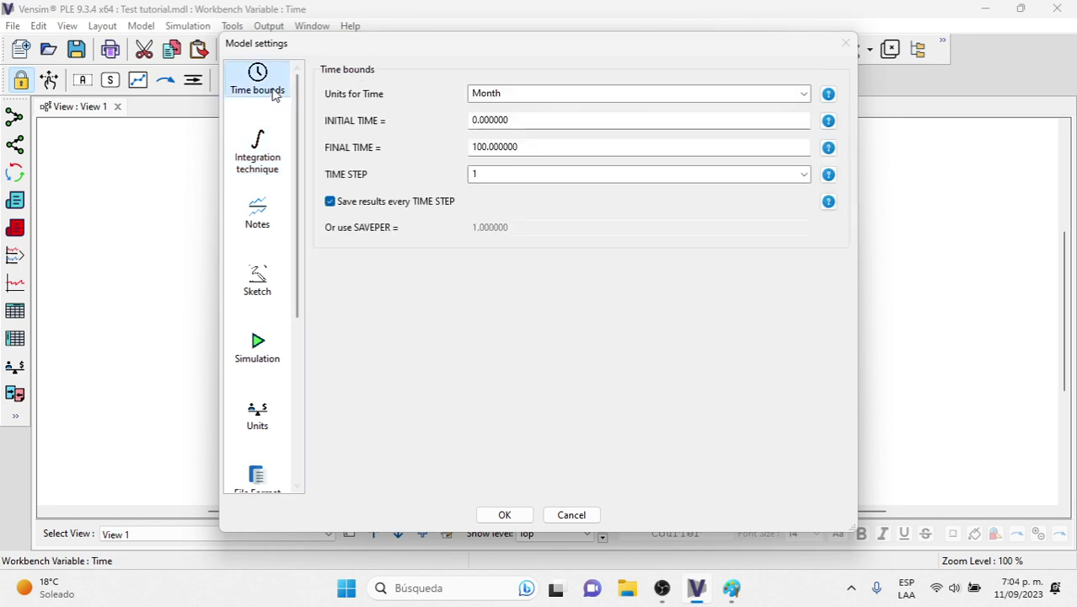
{"action": "left_click_drag", "start_coordinate": [519, 119], "coordinate": [421, 123]}
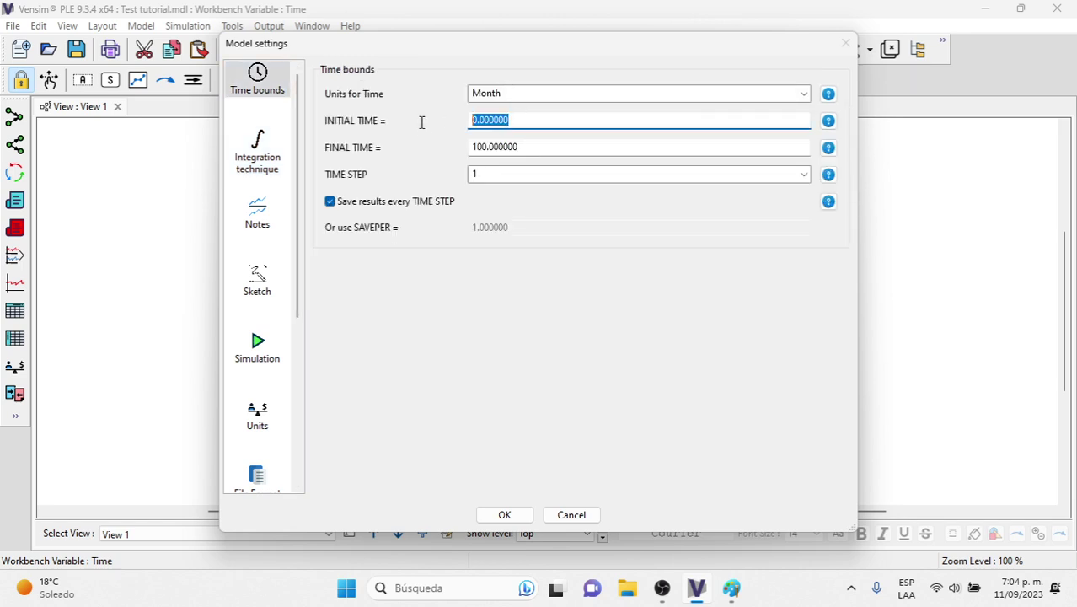
{"action": "type", "text": "1"}
{"action": "left_click_drag", "start_coordinate": [533, 147], "coordinate": [391, 156]}
{"action": "type", "text": "6"}
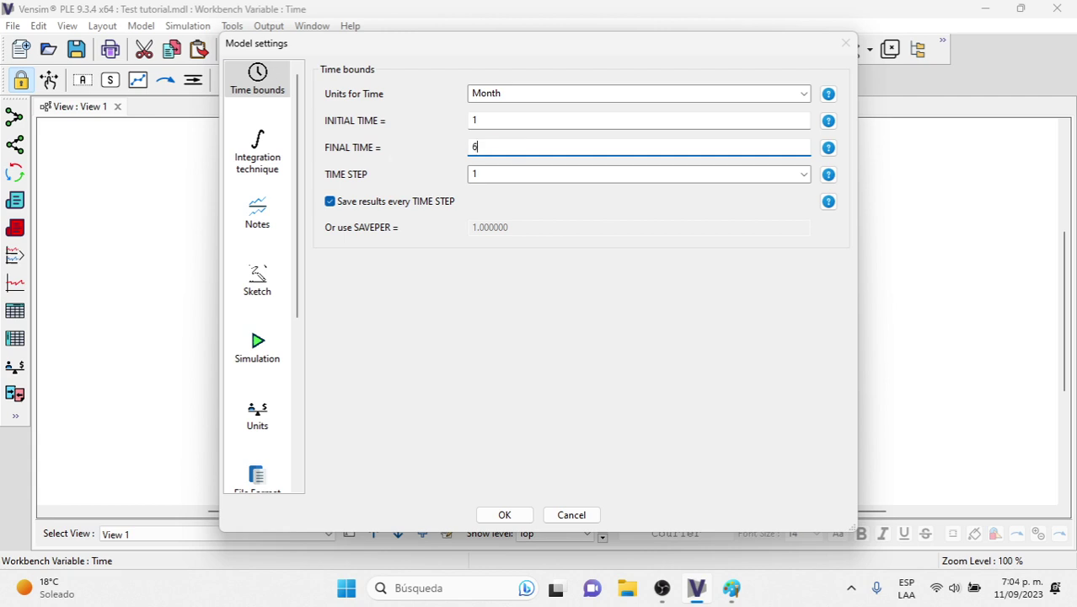
{"action": "left_click", "coordinate": [494, 174]}
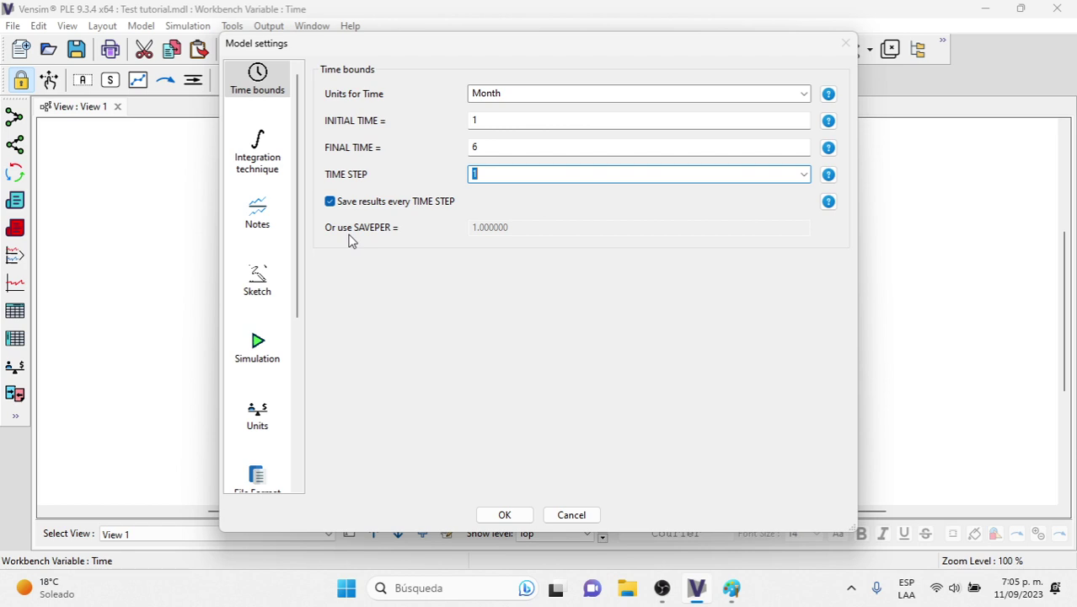
{"action": "left_click", "coordinate": [330, 202]}
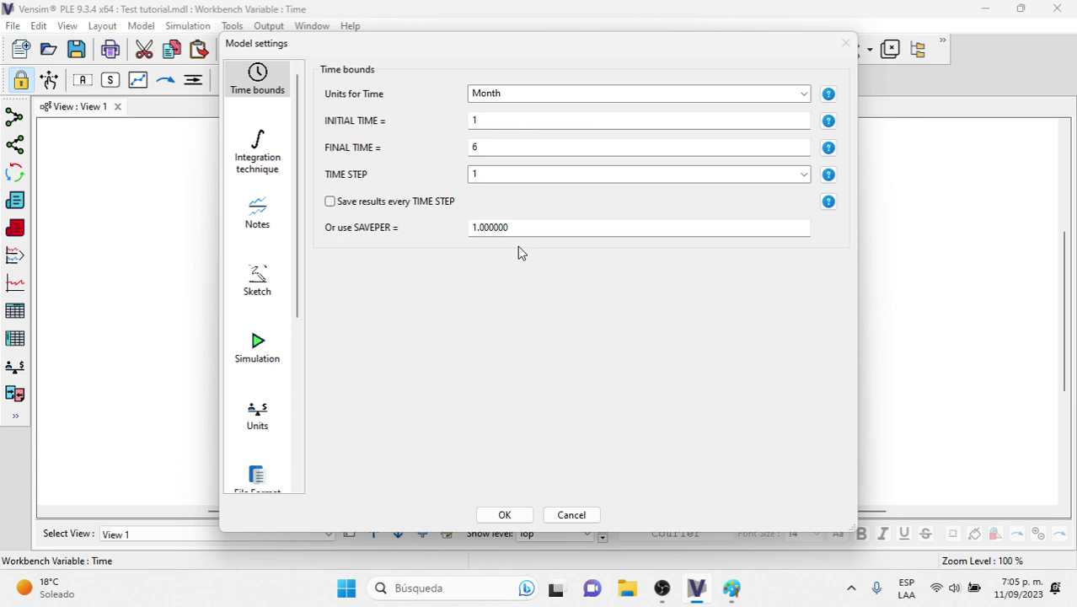
Choose Euler as the integration technique and accept the model settings
{"action": "left_click", "coordinate": [265, 157]}
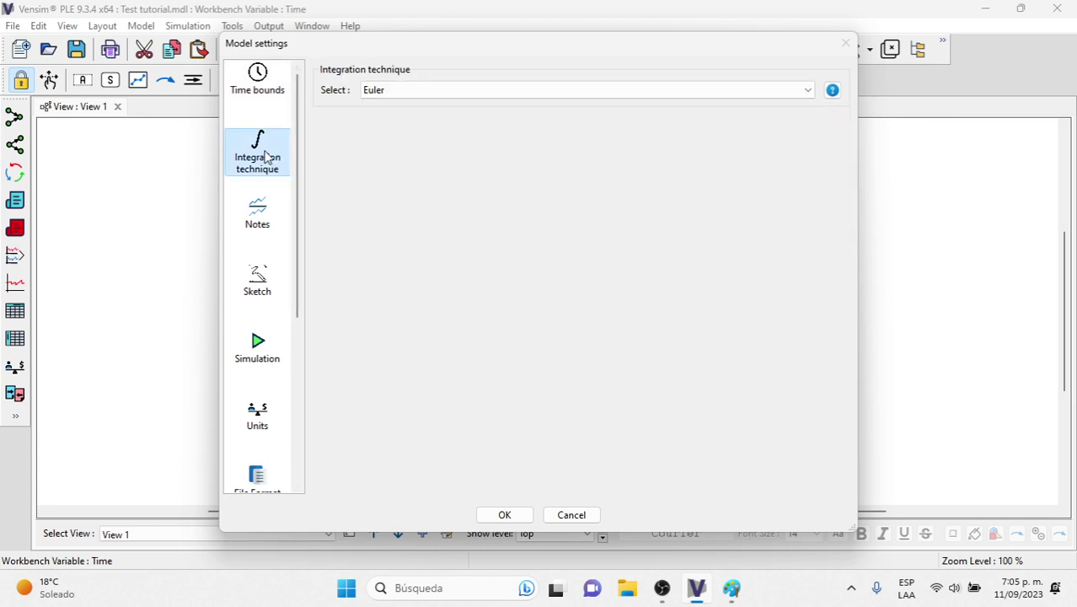
{"action": "left_click", "coordinate": [482, 94]}
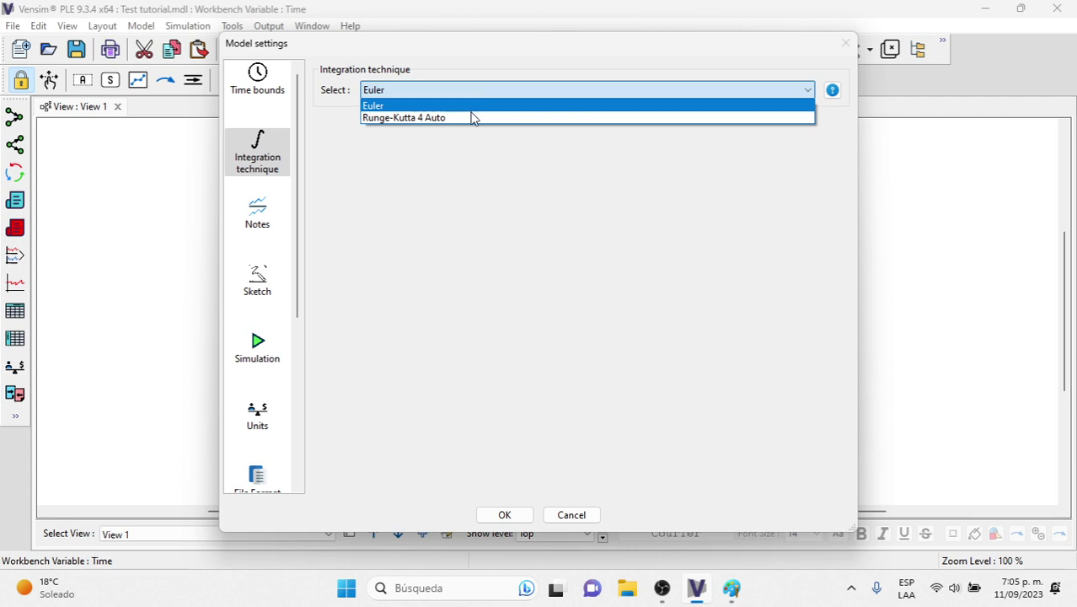
{"action": "left_click", "coordinate": [468, 109]}
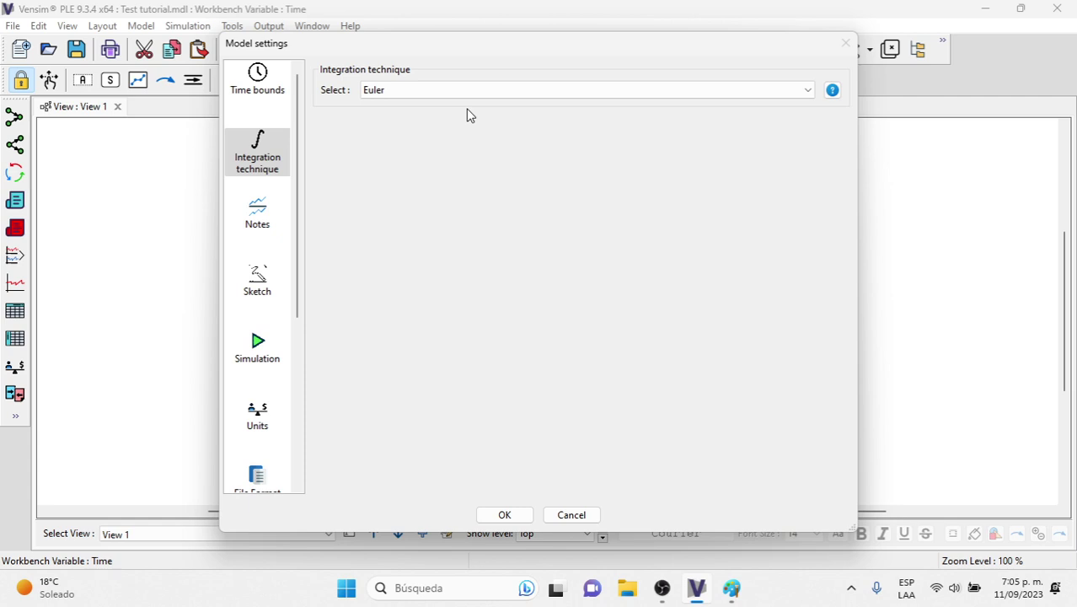
{"action": "left_click", "coordinate": [501, 514]}
Place a new variable named "Lookup" on the sketch
{"action": "left_click", "coordinate": [82, 79]}
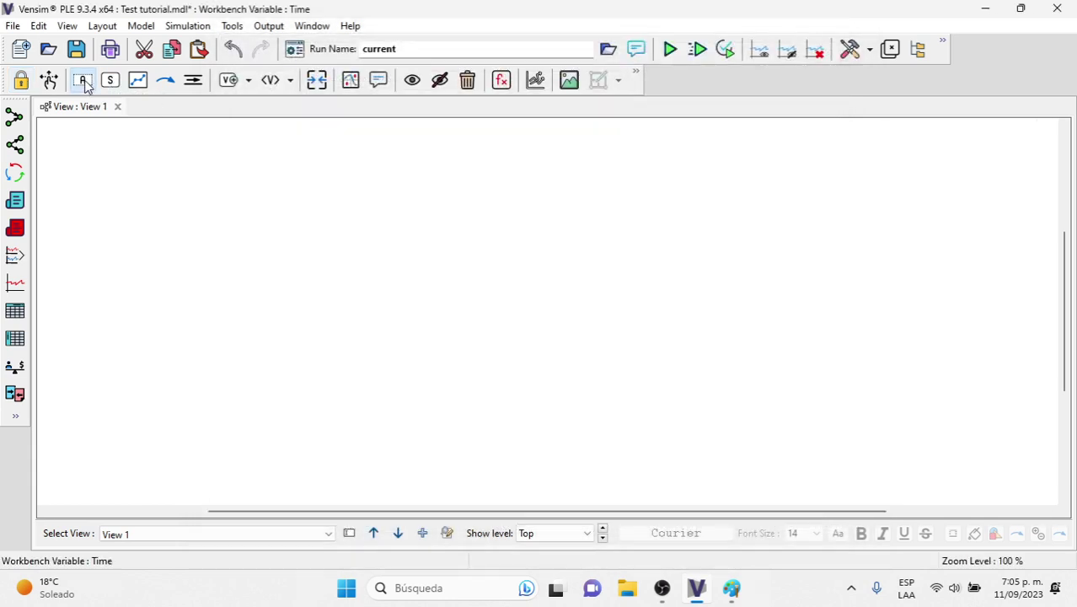
{"action": "left_click", "coordinate": [348, 266]}
{"action": "type", "text": "Lookup"}
{"action": "key", "text": "Return"}
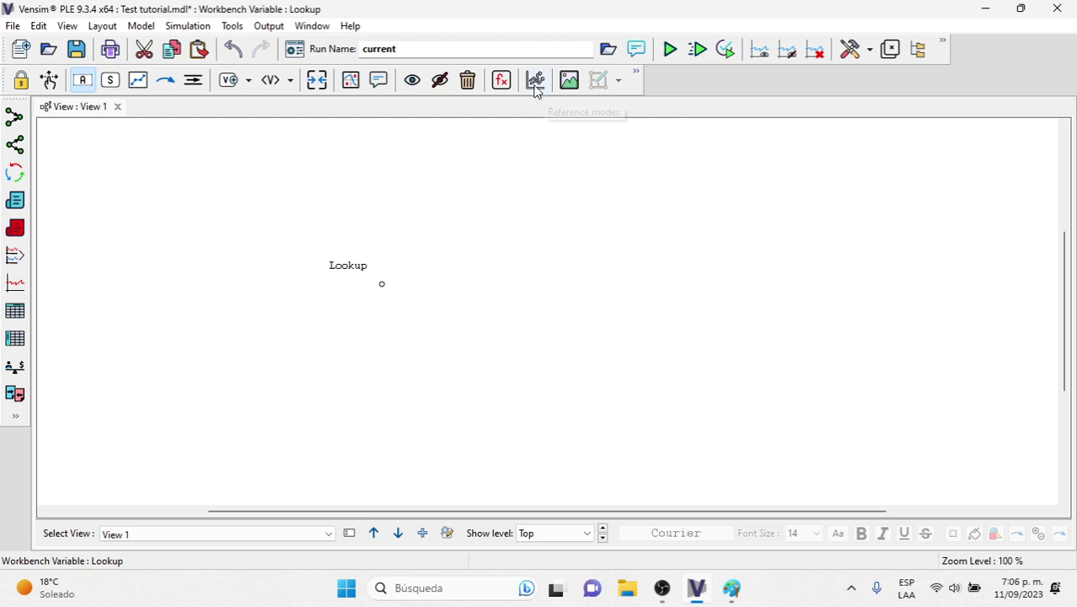
{"action": "left_click", "coordinate": [501, 79]}
{"action": "left_click", "coordinate": [352, 264]}
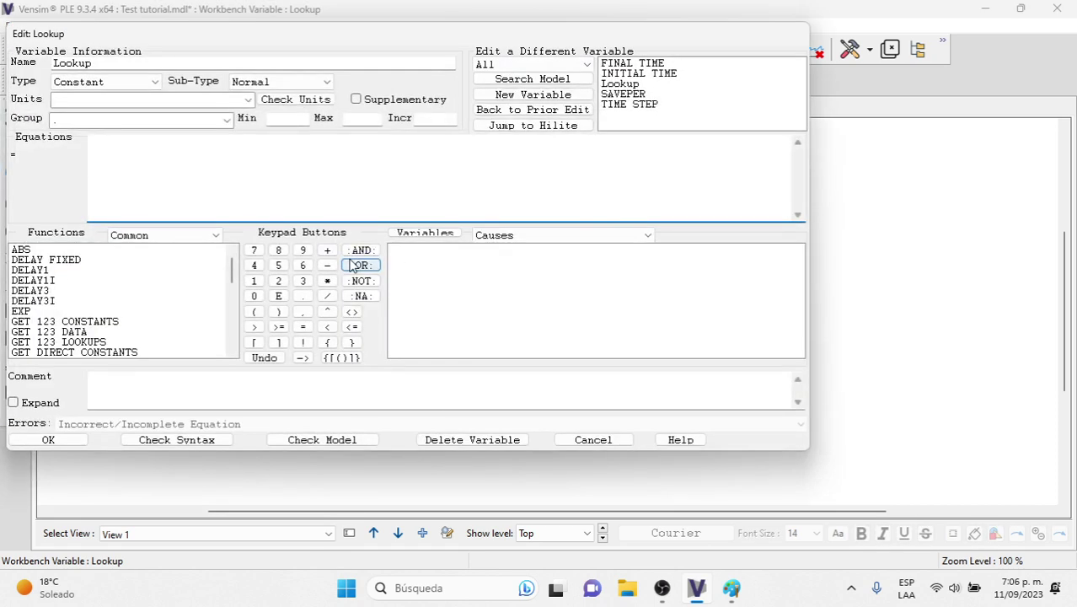
{"action": "left_click", "coordinate": [116, 82]}
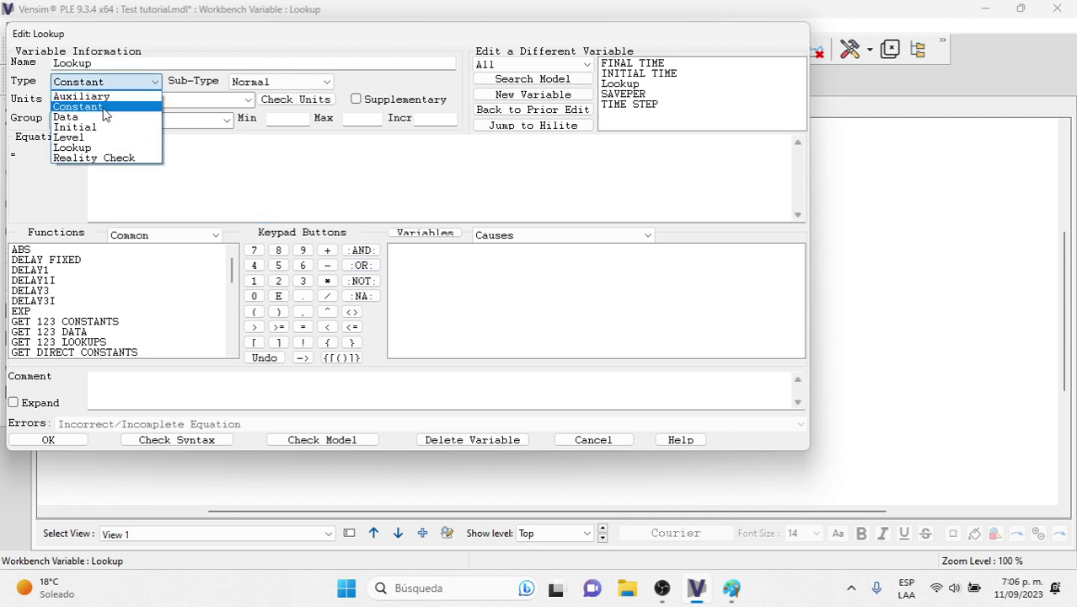
{"action": "left_click", "coordinate": [82, 97]}
{"action": "left_click", "coordinate": [253, 81]}
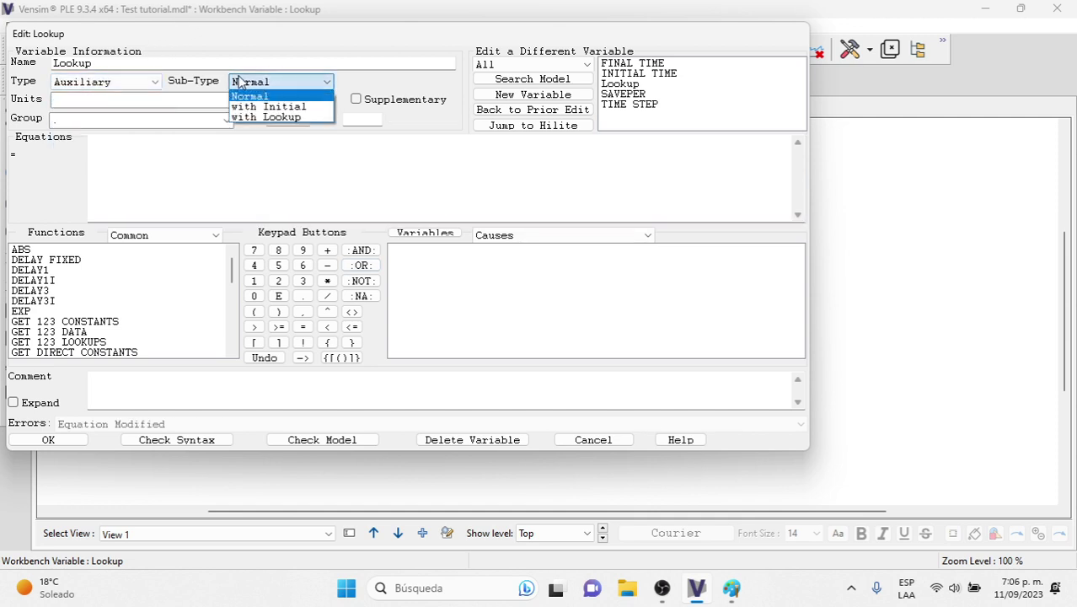
{"action": "left_click", "coordinate": [265, 118]}
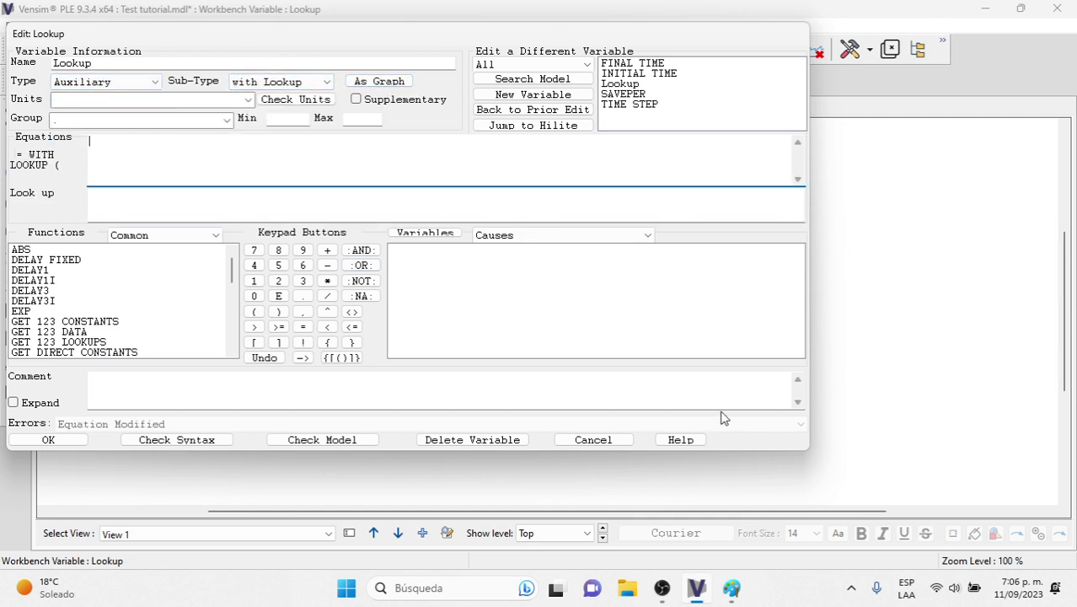
{"action": "left_click", "coordinate": [604, 441]}
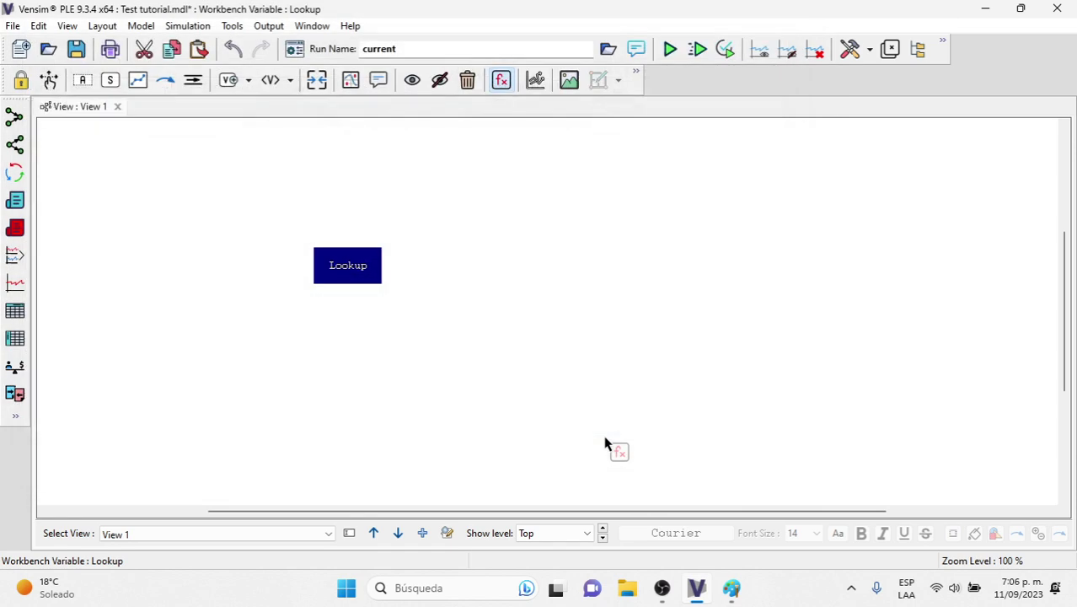
Add Time as a shadow variable below Lookup and draw an arrow from Time to Lookup
{"action": "left_click", "coordinate": [269, 79]}
{"action": "left_click", "coordinate": [341, 326]}
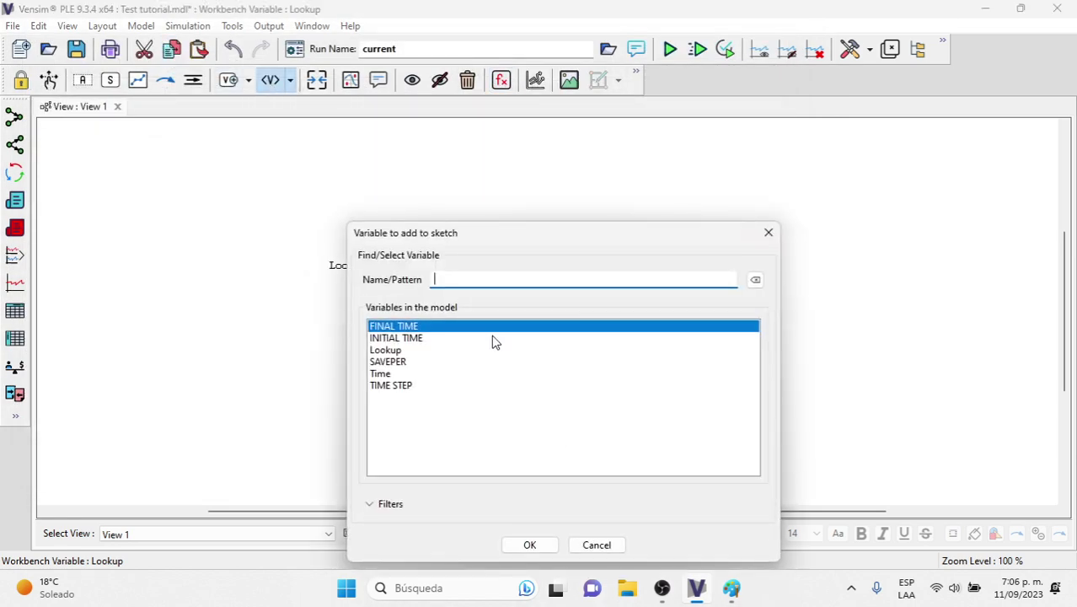
{"action": "left_click", "coordinate": [392, 373]}
{"action": "left_click", "coordinate": [539, 546]}
{"action": "left_click", "coordinate": [166, 79]}
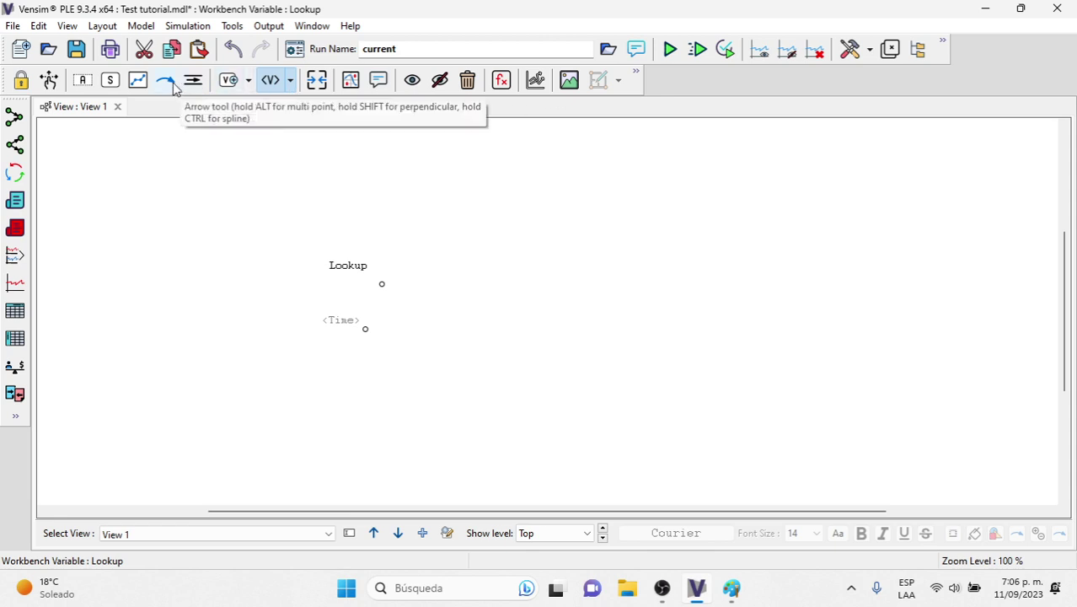
{"action": "left_click", "coordinate": [344, 325]}
{"action": "left_click", "coordinate": [348, 268]}
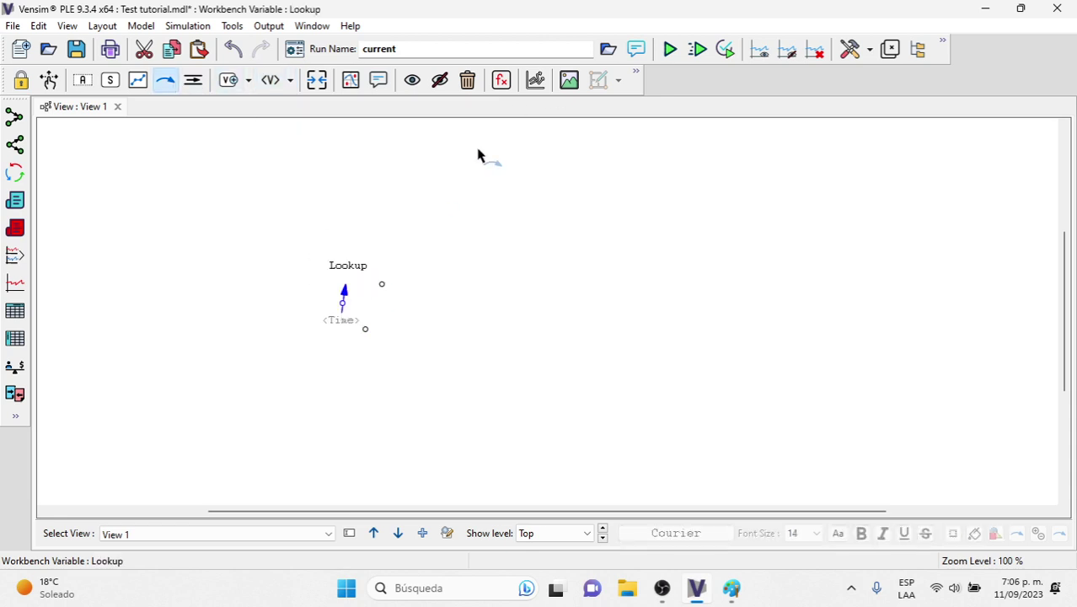
Open the Lookup variable's equation, set its sub-type to with Lookup and use Time as the input
{"action": "left_click", "coordinate": [501, 79]}
{"action": "left_click", "coordinate": [348, 257]}
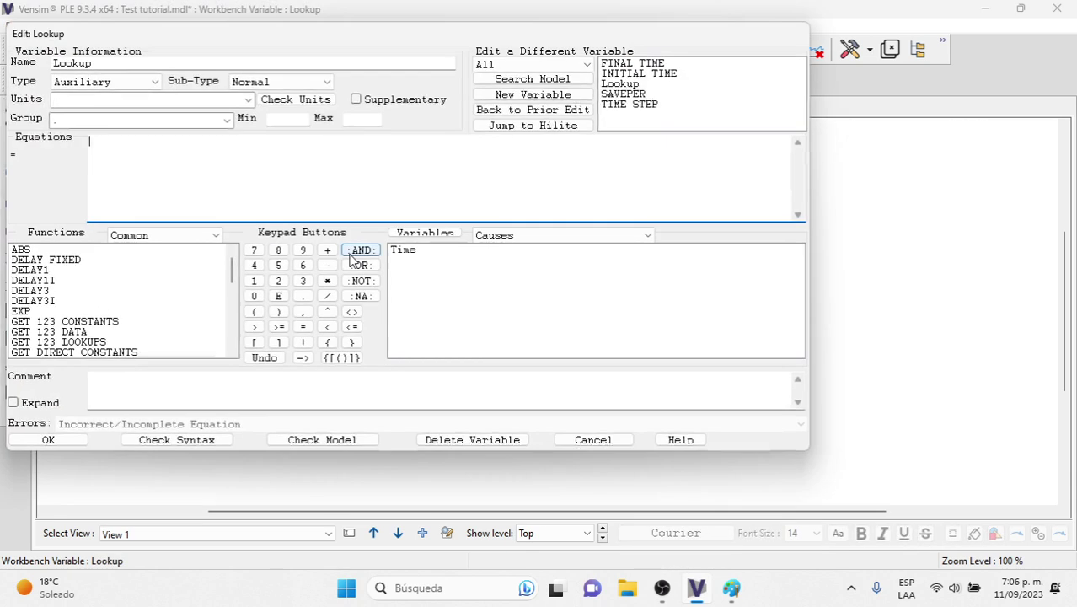
{"action": "left_click", "coordinate": [294, 81]}
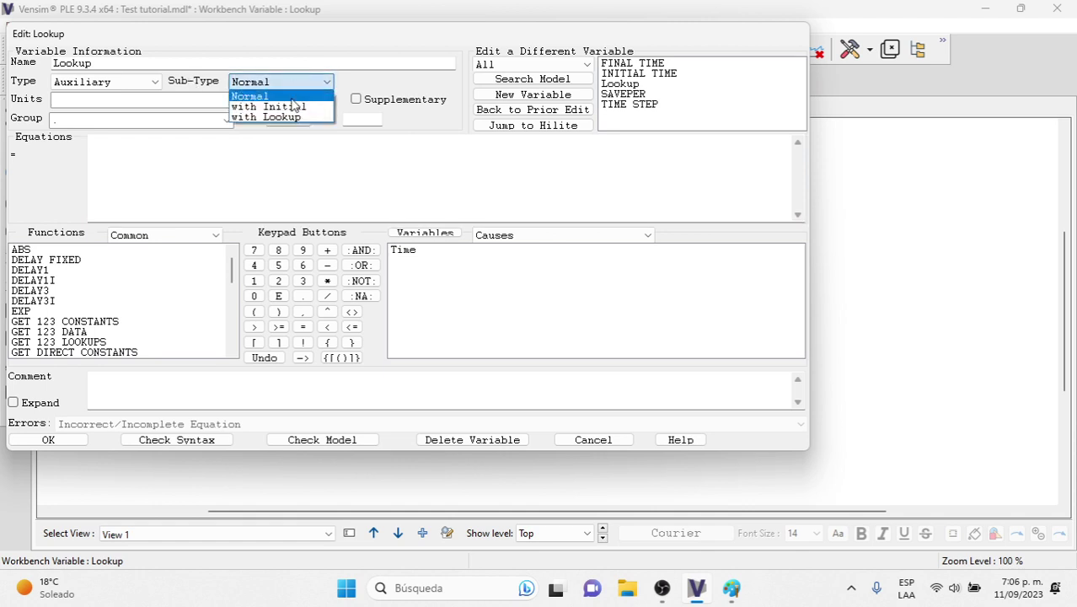
{"action": "left_click", "coordinate": [277, 120]}
{"action": "left_click", "coordinate": [409, 251]}
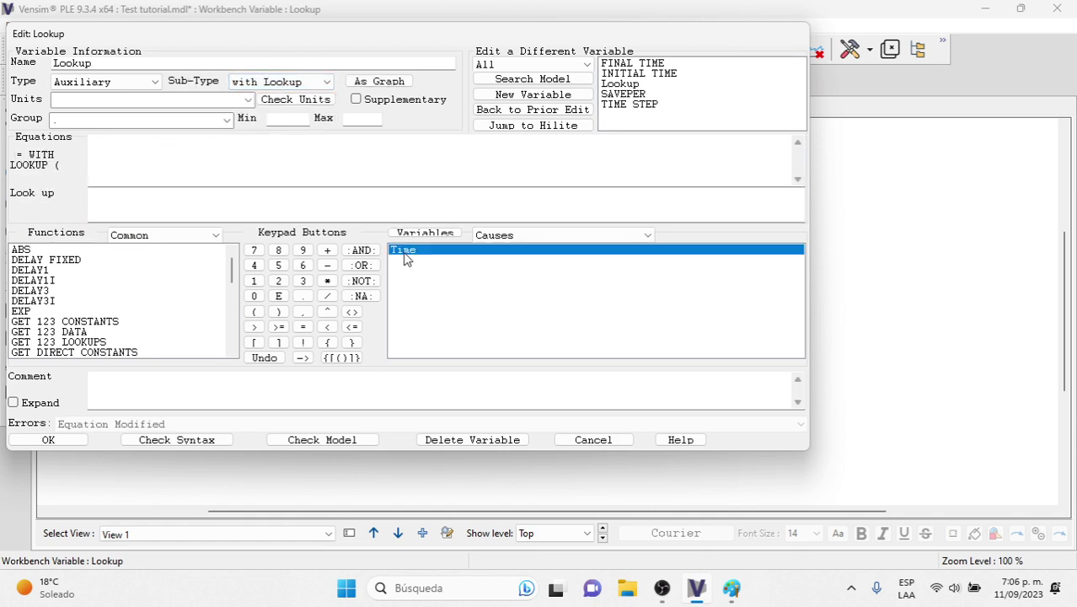
{"action": "left_click", "coordinate": [238, 202]}
Open the Lookup variable's graph editor and enter the first point with input 1 and output 100
{"action": "left_click", "coordinate": [378, 81]}
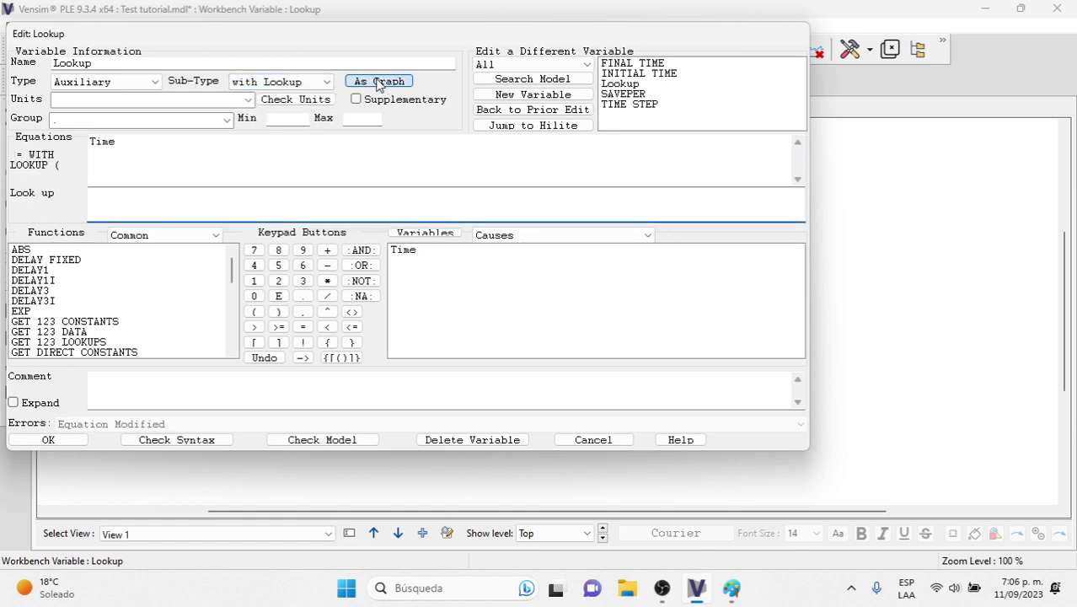
{"action": "left_click", "coordinate": [110, 158]}
{"action": "type", "text": "1"}
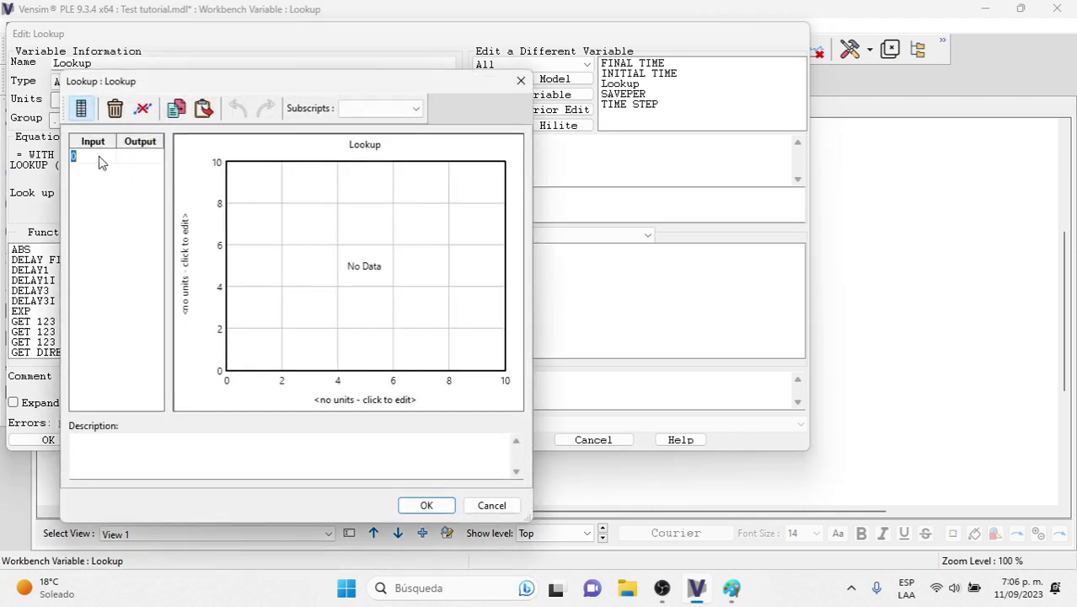
{"action": "left_click", "coordinate": [143, 158]}
{"action": "type", "text": "100"}
{"action": "key", "text": "Return"}
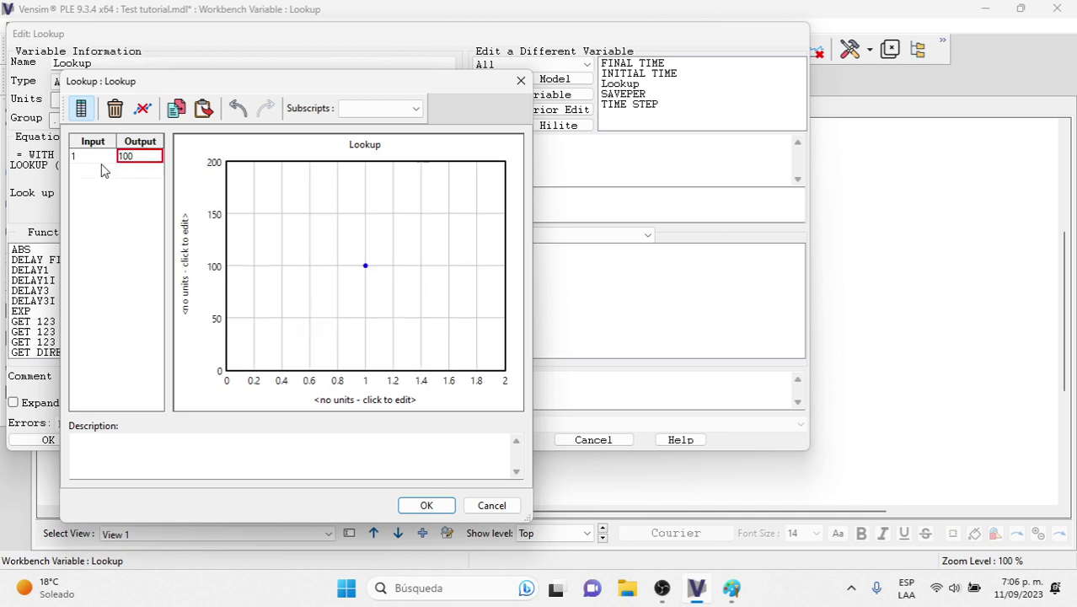
{"action": "type", "text": "2"}
{"action": "key", "text": "BackSpace"}
{"action": "type", "text": "100"}
Add the lookup points with input 2, output 120 and input 3, output 80
{"action": "left_click", "coordinate": [90, 174]}
{"action": "type", "text": "2"}
{"action": "left_click", "coordinate": [144, 173]}
{"action": "type", "text": "120"}
{"action": "key", "text": "Return"}
{"action": "left_click", "coordinate": [93, 186]}
{"action": "type", "text": "3"}
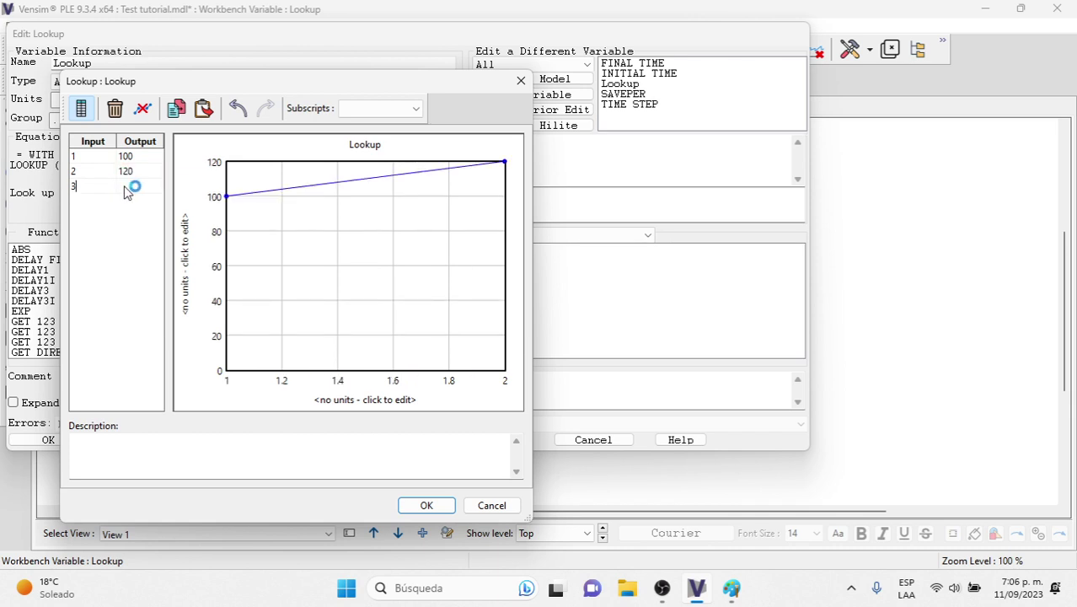
{"action": "left_click", "coordinate": [138, 187]}
{"action": "type", "text": "80"}
Add the lookup points with input 4, output 320 and input 5, output 90
{"action": "left_click", "coordinate": [98, 201]}
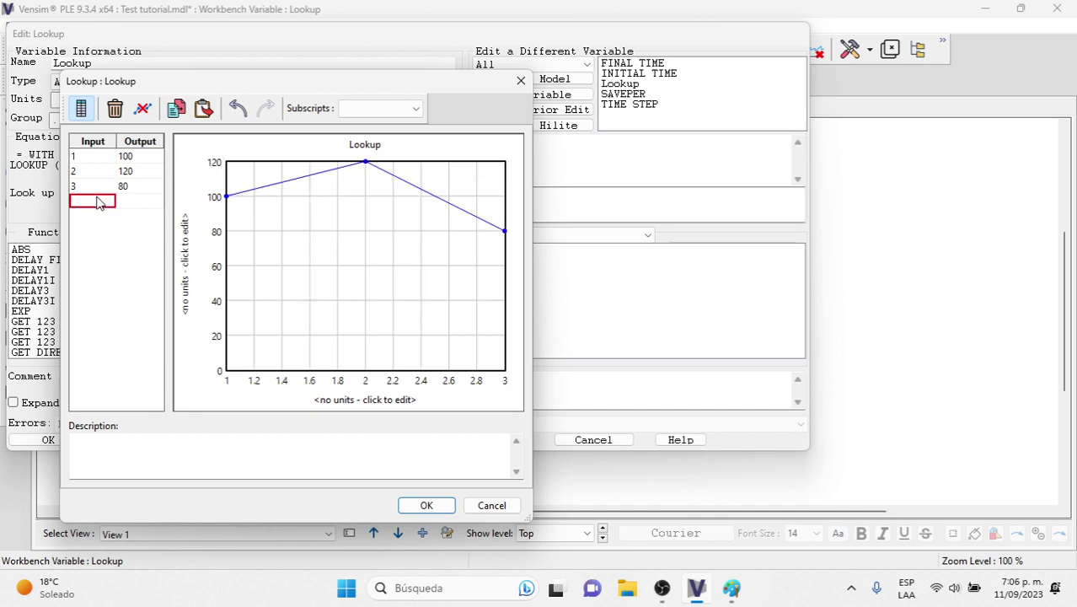
{"action": "type", "text": "4"}
{"action": "left_click", "coordinate": [140, 203]}
{"action": "type", "text": "320"}
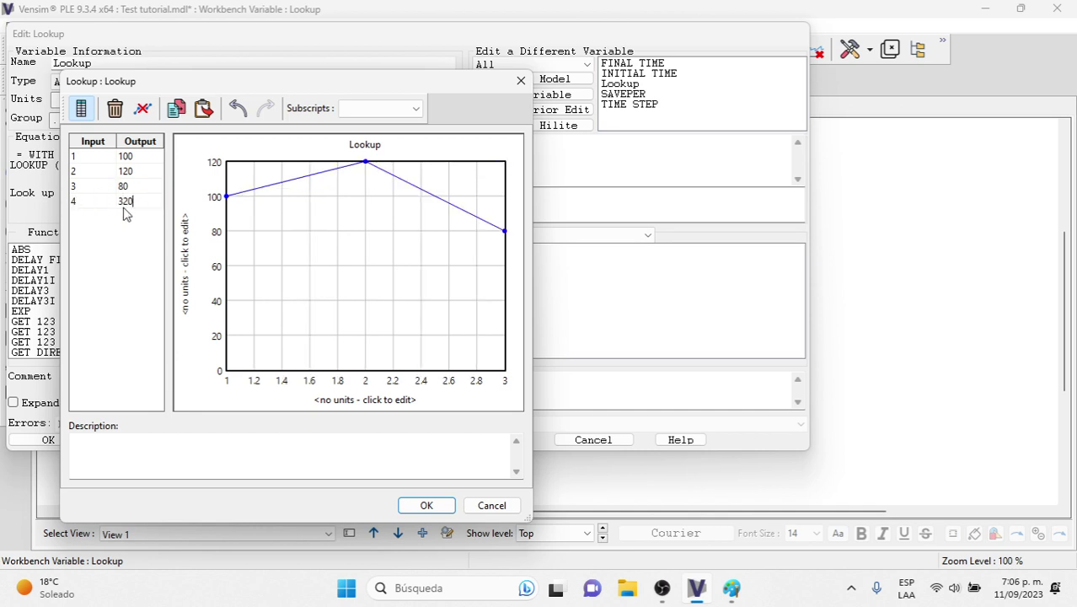
{"action": "left_click", "coordinate": [105, 219]}
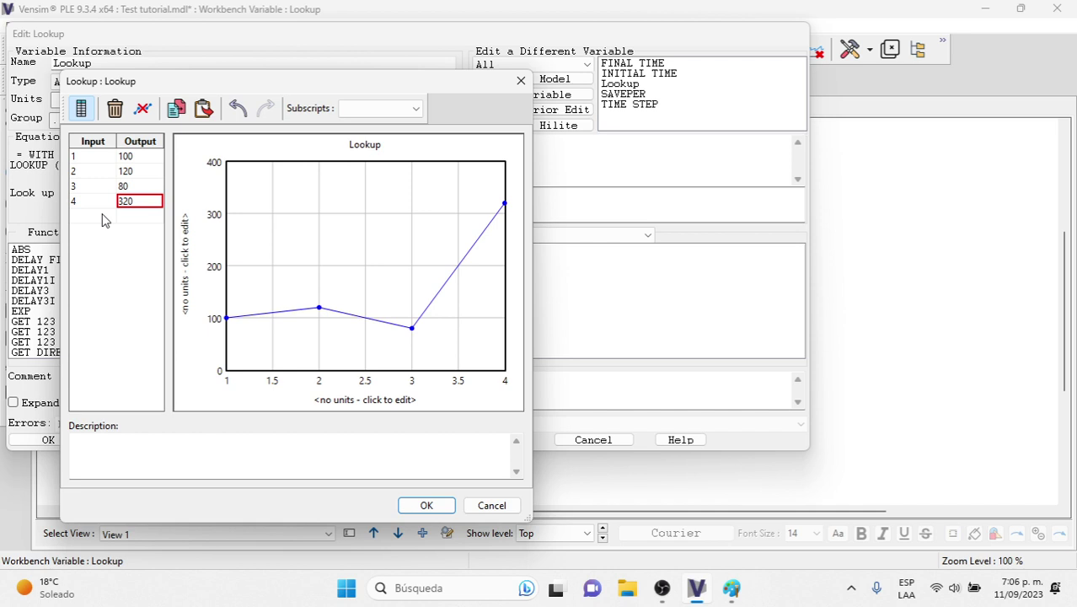
{"action": "left_click", "coordinate": [100, 218]}
{"action": "type", "text": "5"}
{"action": "left_click", "coordinate": [142, 219]}
{"action": "type", "text": "90"}
Add the sixth lookup point with input 6 and output 205
{"action": "left_click", "coordinate": [95, 238]}
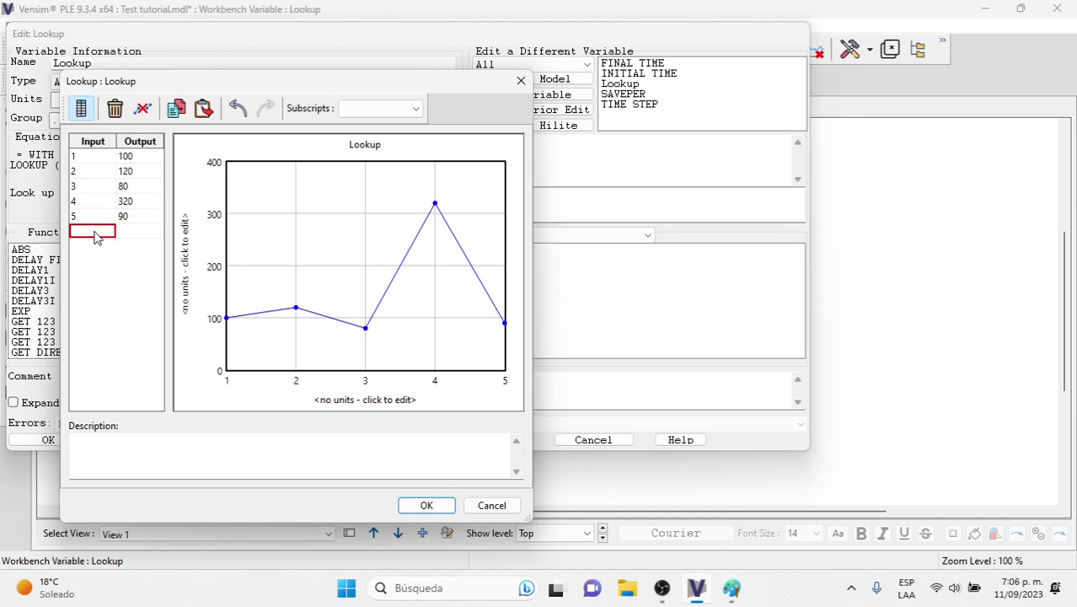
{"action": "type", "text": "60"}
{"action": "left_click", "coordinate": [135, 233]}
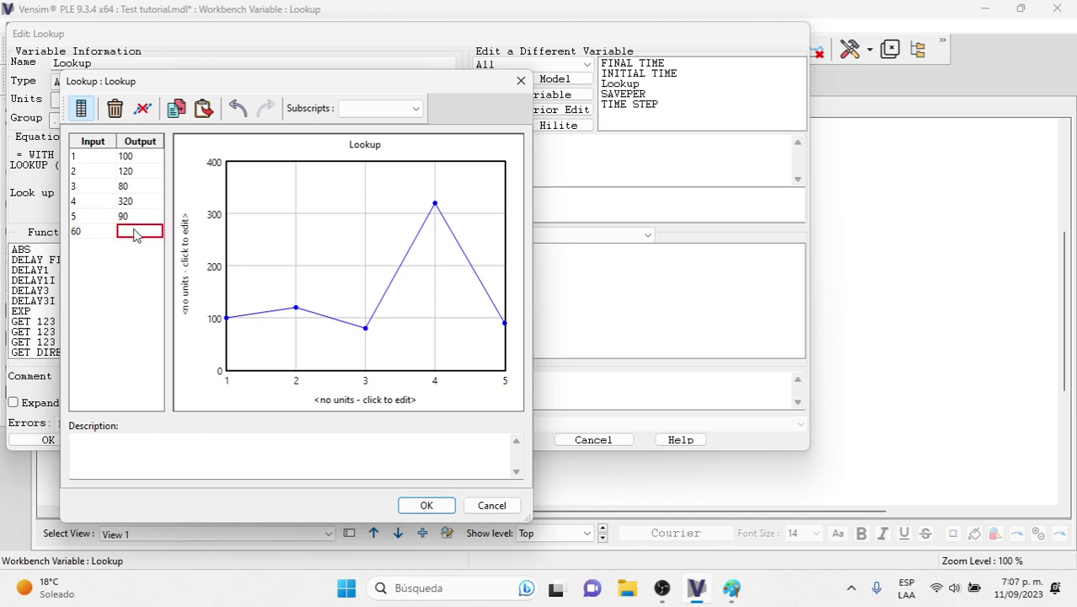
{"action": "type", "text": "205"}
{"action": "left_click", "coordinate": [148, 187]}
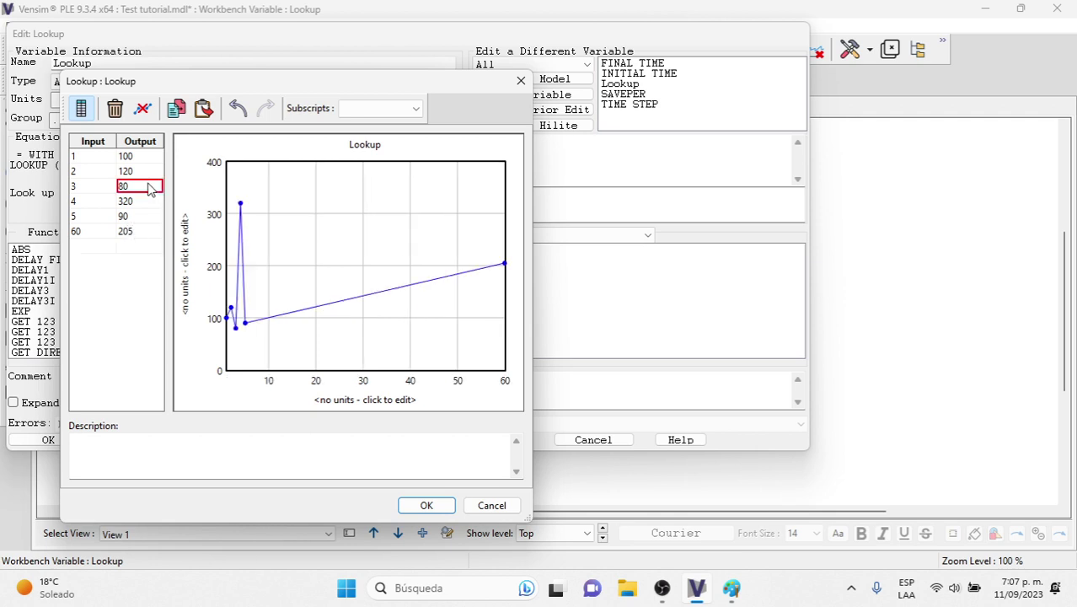
{"action": "left_click", "coordinate": [94, 234]}
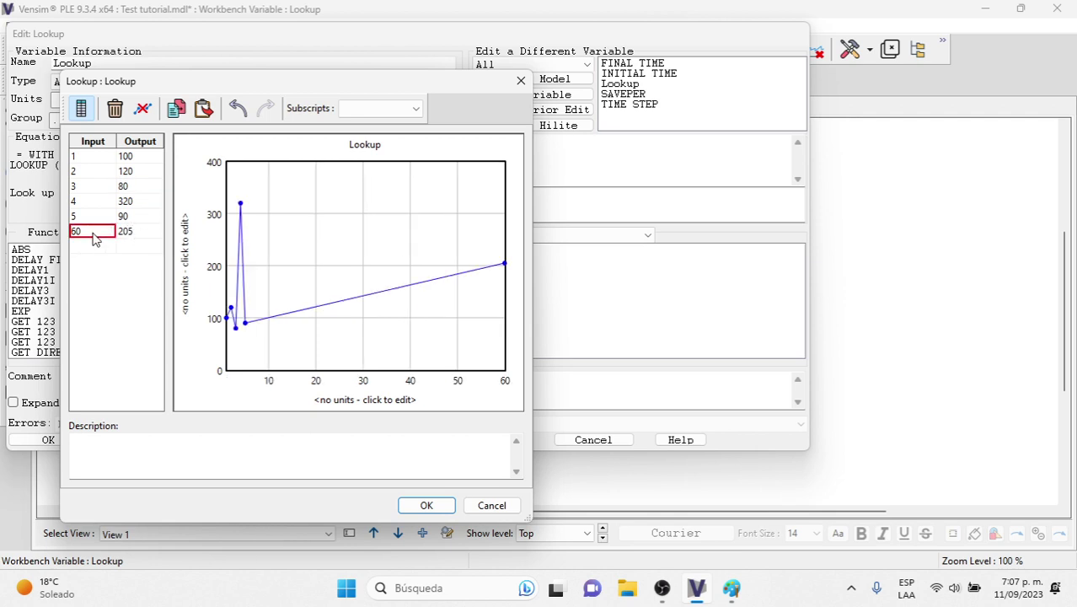
{"action": "double_click", "coordinate": [93, 238]}
{"action": "type", "text": "6"}
{"action": "left_click", "coordinate": [142, 217]}
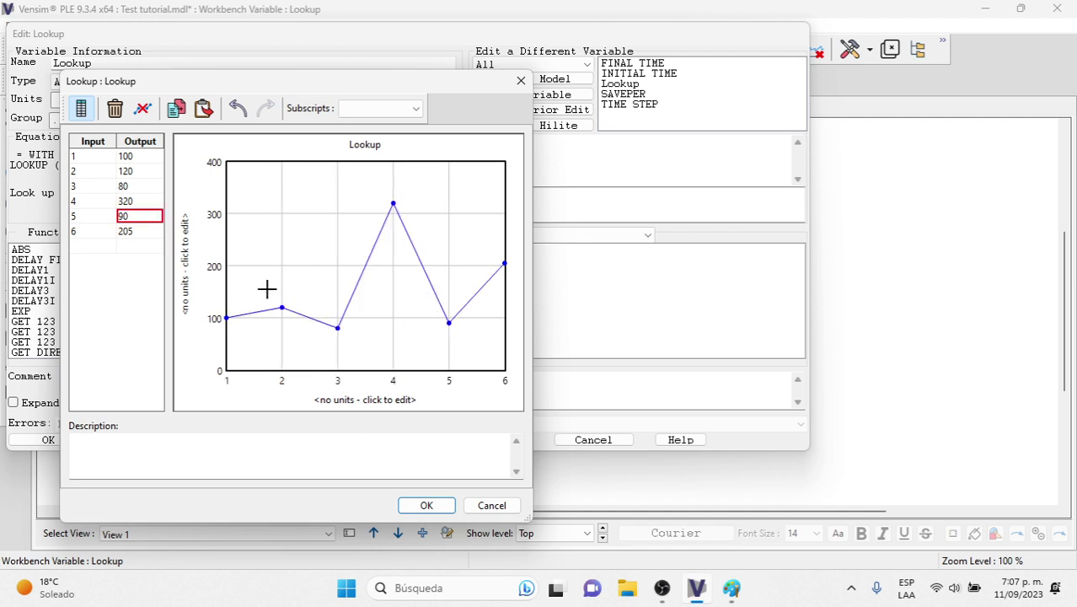
Accept the lookup graph, check the equation's syntax and save the Lookup variable's definition
{"action": "left_click", "coordinate": [427, 505]}
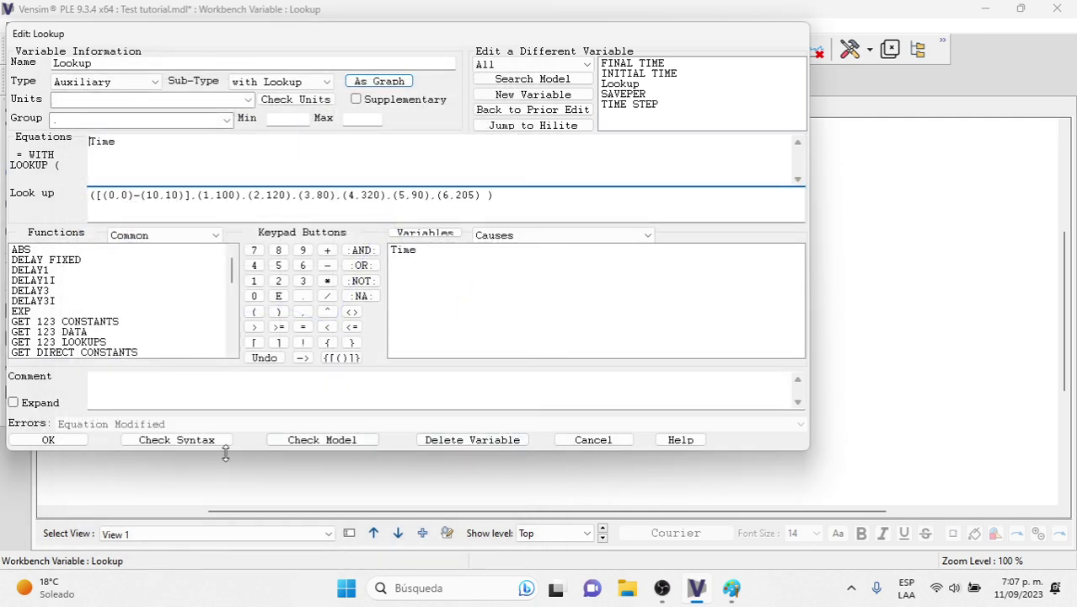
{"action": "left_click", "coordinate": [175, 442]}
{"action": "left_click", "coordinate": [51, 440]}
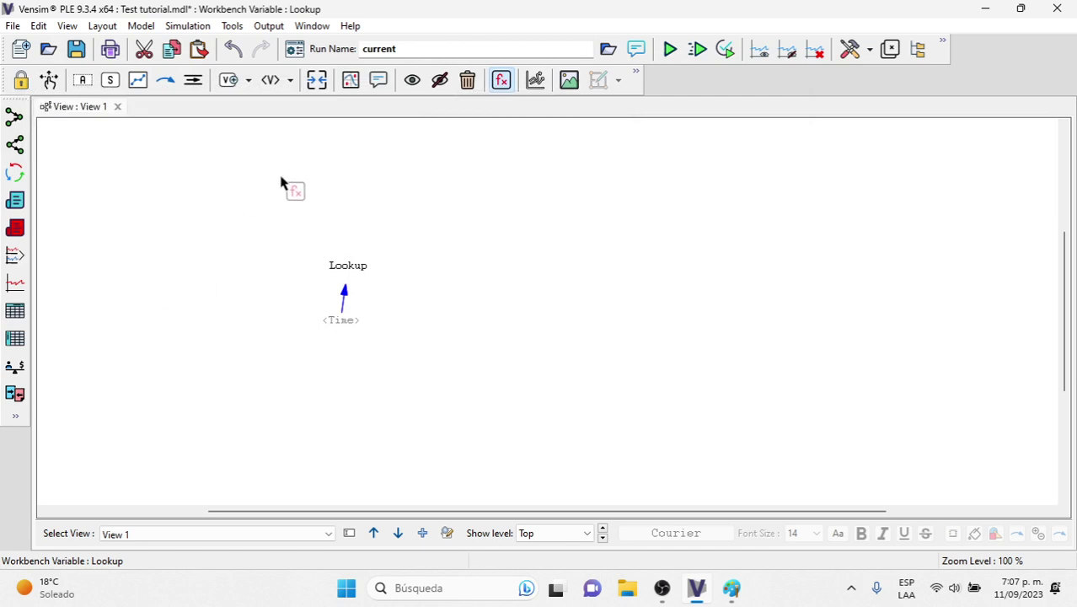
Place a stock named "Nivel" on the sketch, to the right of Lookup and Time
{"action": "left_click", "coordinate": [109, 86]}
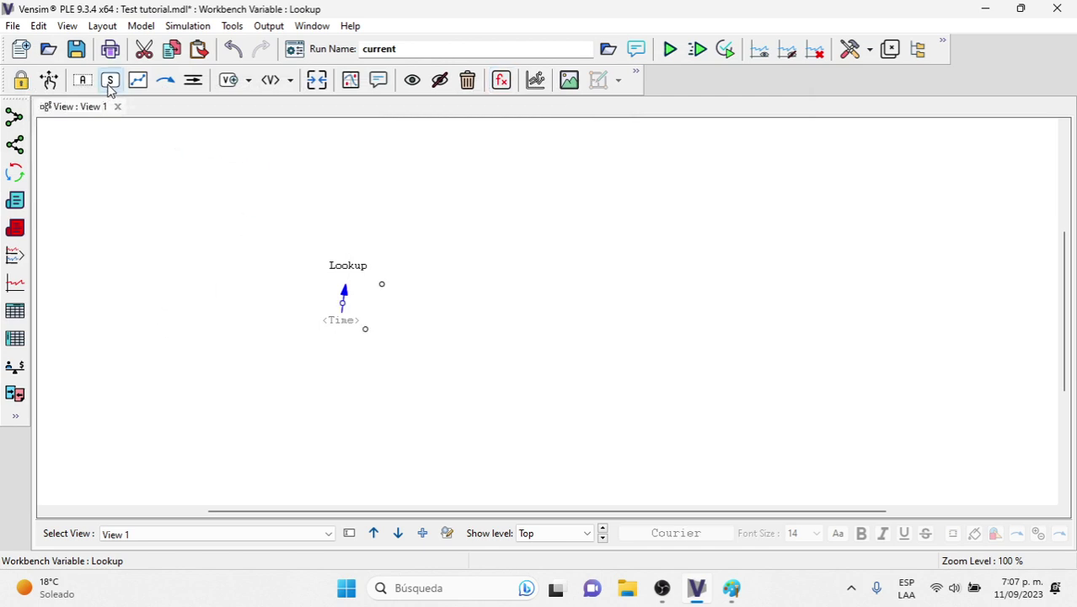
{"action": "left_click", "coordinate": [579, 328]}
{"action": "type", "text": "Nivel"}
{"action": "key", "text": "Return"}
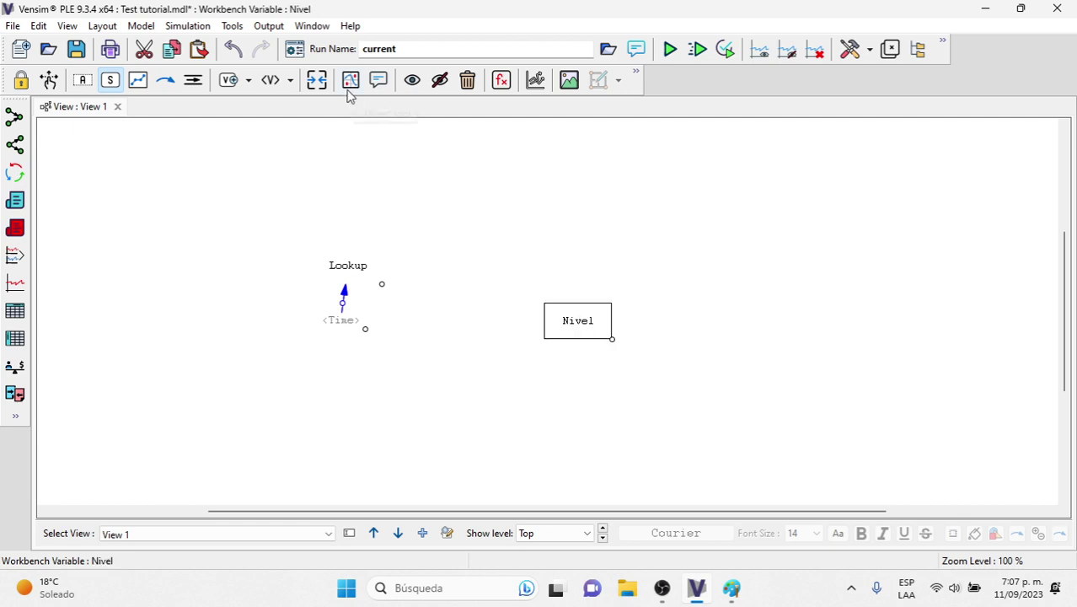
Draw an inflow from a cloud between Time and the stock into Nivel and name it "Flujo entrada"
{"action": "left_click", "coordinate": [193, 80]}
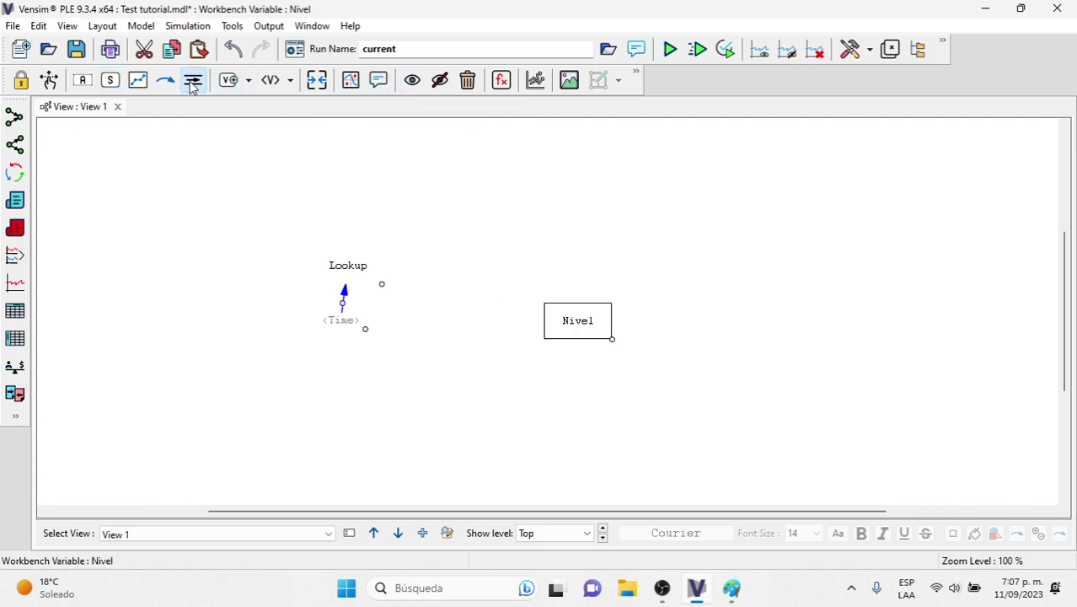
{"action": "left_click", "coordinate": [418, 327]}
{"action": "left_click", "coordinate": [581, 328]}
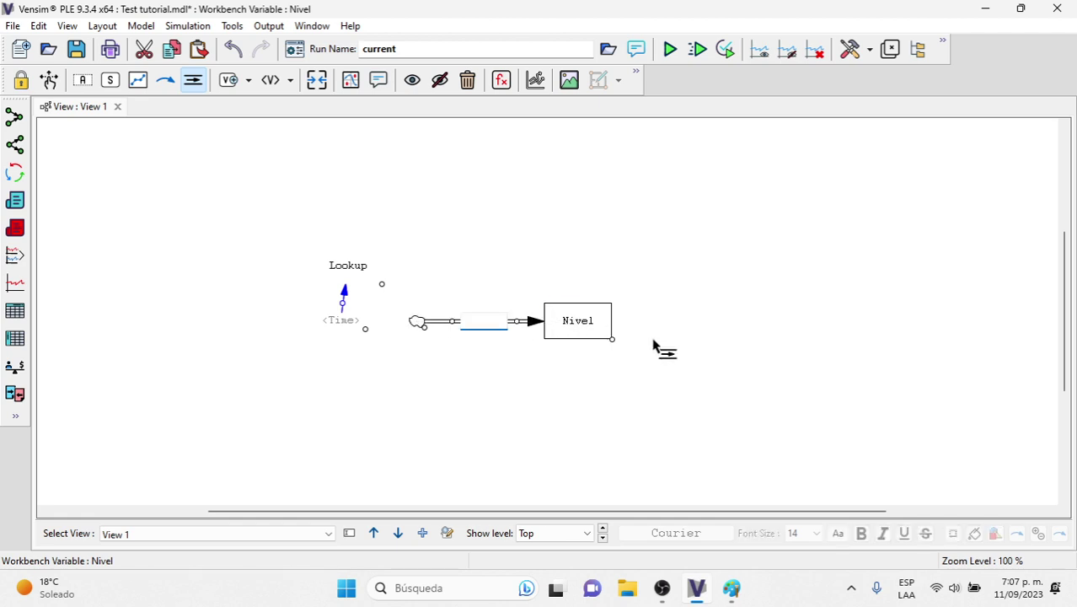
{"action": "type", "text": "Flujo entrada"}
{"action": "key", "text": "Return"}
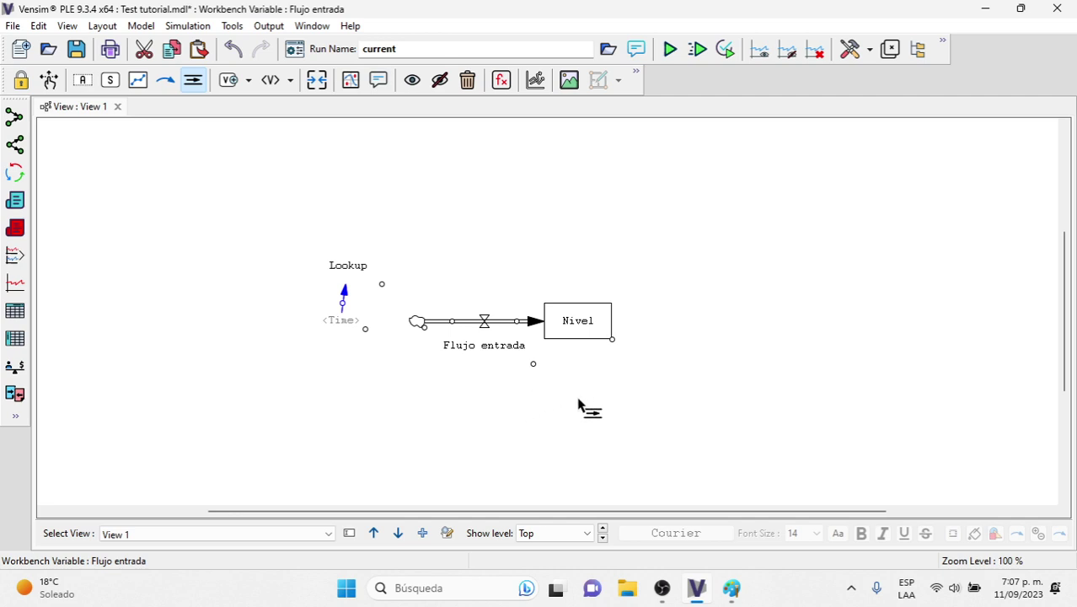
Draw an outflow from Nivel to a cloud on its right and name it "Flujo salida"
{"action": "left_click", "coordinate": [594, 329]}
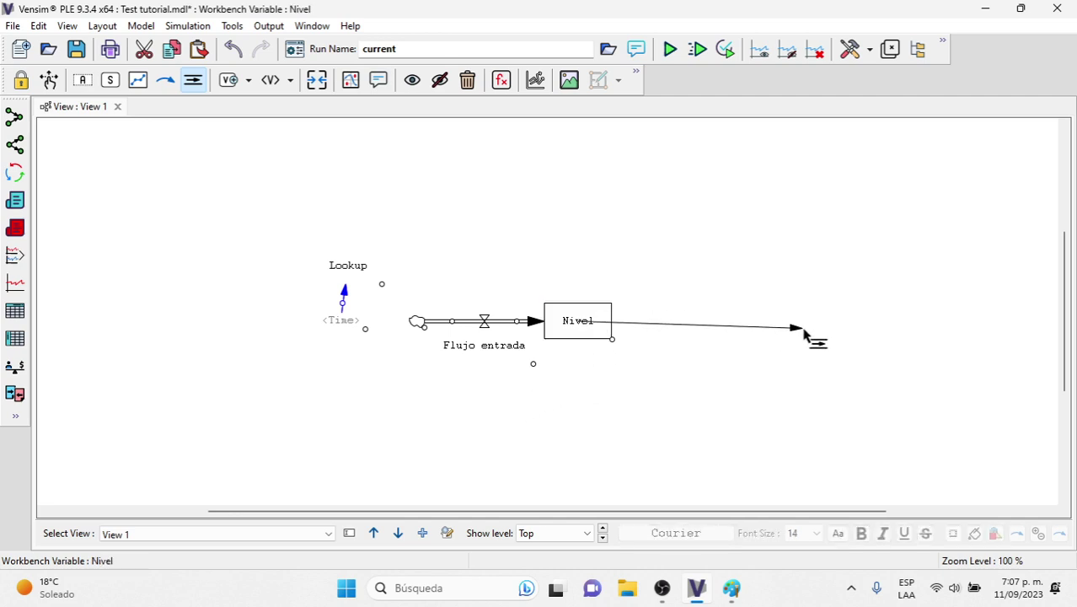
{"action": "left_click", "coordinate": [805, 334]}
{"action": "type", "text": "Flu"}
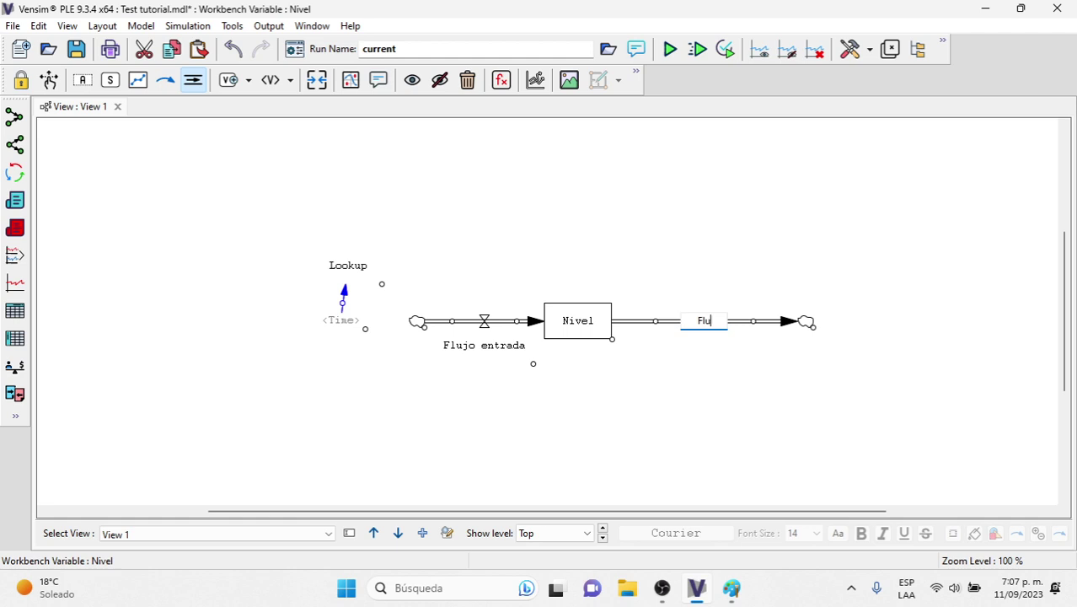
{"action": "type", "text": "jo salida"}
{"action": "key", "text": "Return"}
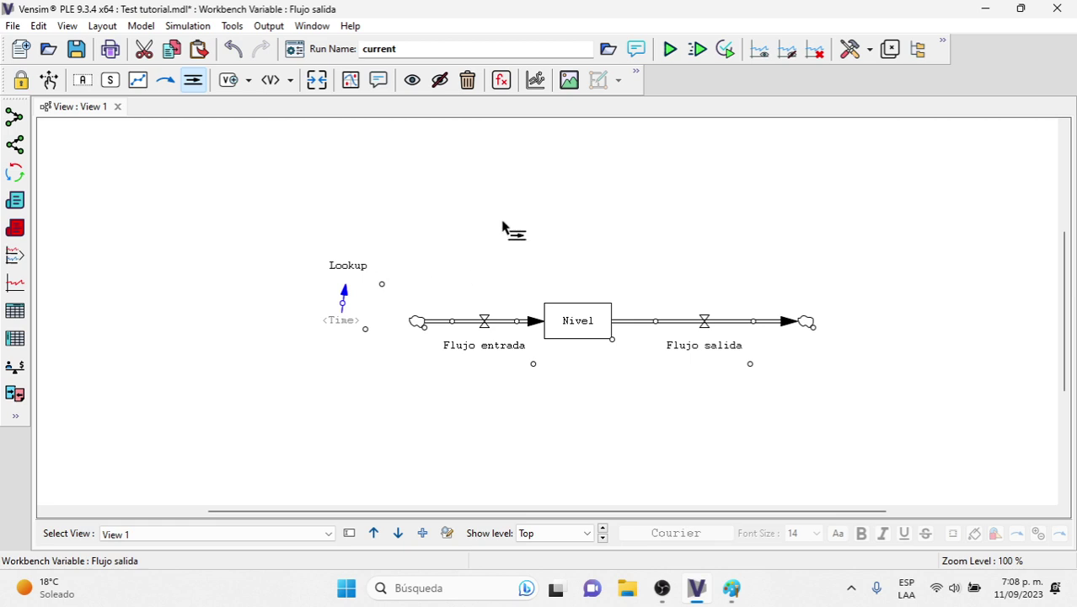
Set the Lookup variable's units to Clientes, check its syntax and save the definition
{"action": "left_click", "coordinate": [502, 83]}
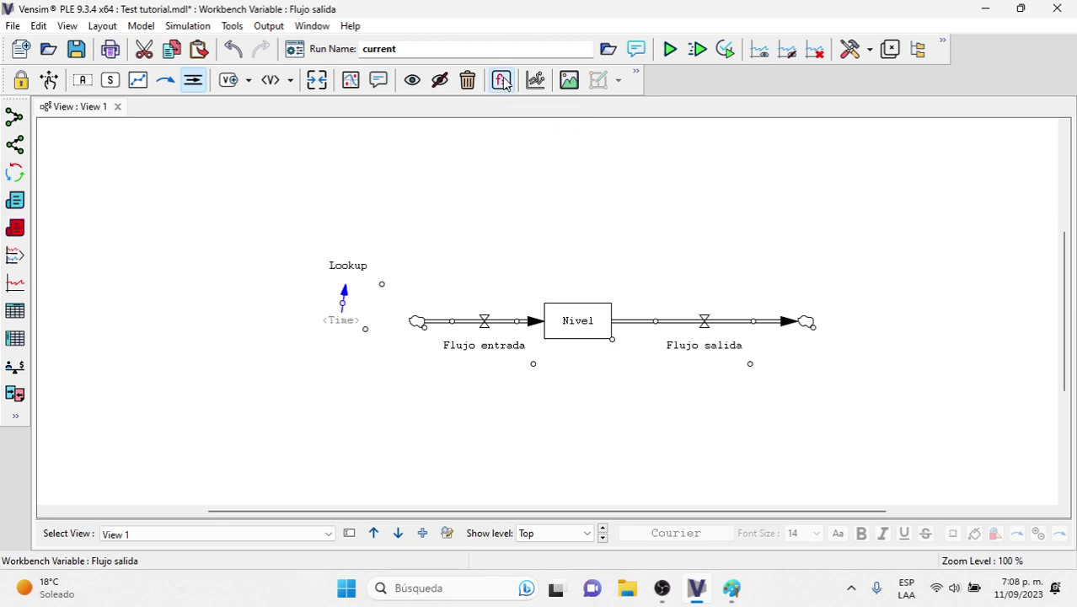
{"action": "left_click", "coordinate": [348, 266]}
{"action": "left_click", "coordinate": [95, 119]}
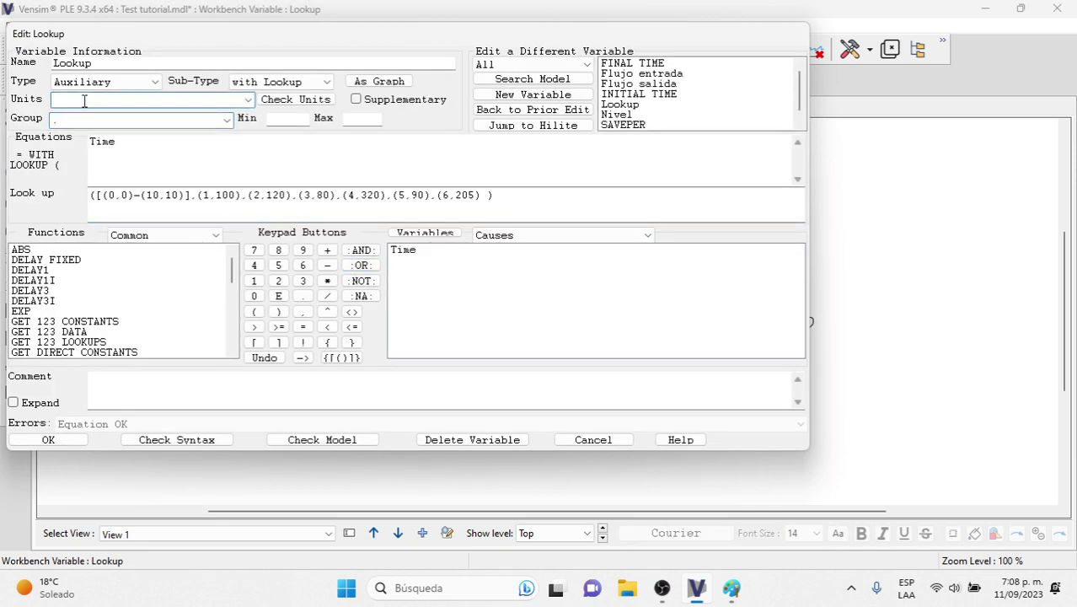
{"action": "type", "text": "Clientes"}
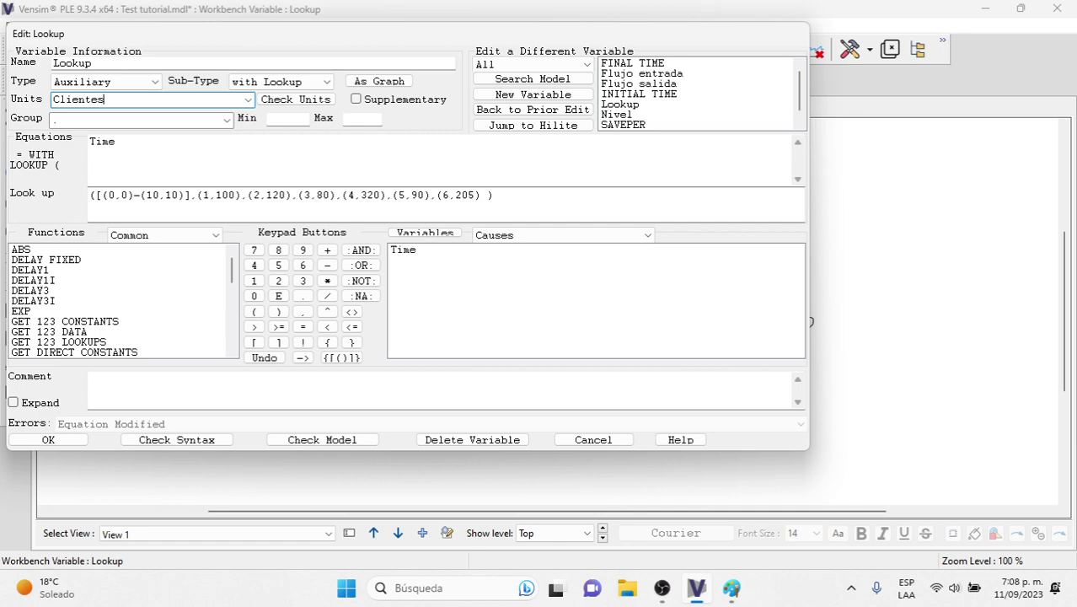
{"action": "left_click", "coordinate": [145, 440]}
{"action": "left_click", "coordinate": [57, 442]}
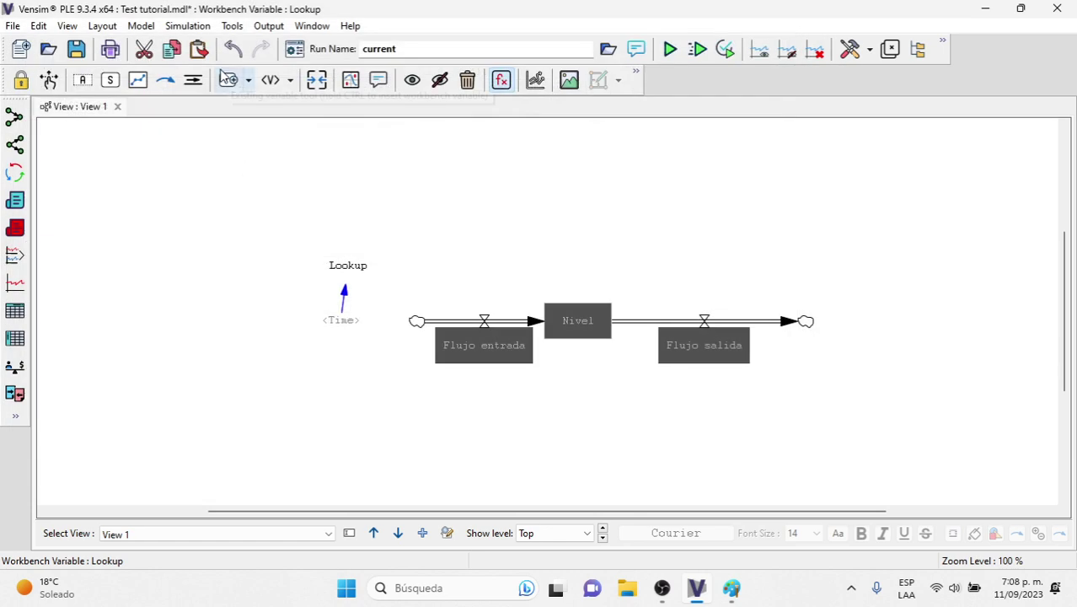
Draw an arrow from Lookup to Flujo entrada
{"action": "left_click", "coordinate": [165, 80]}
{"action": "left_click", "coordinate": [351, 276]}
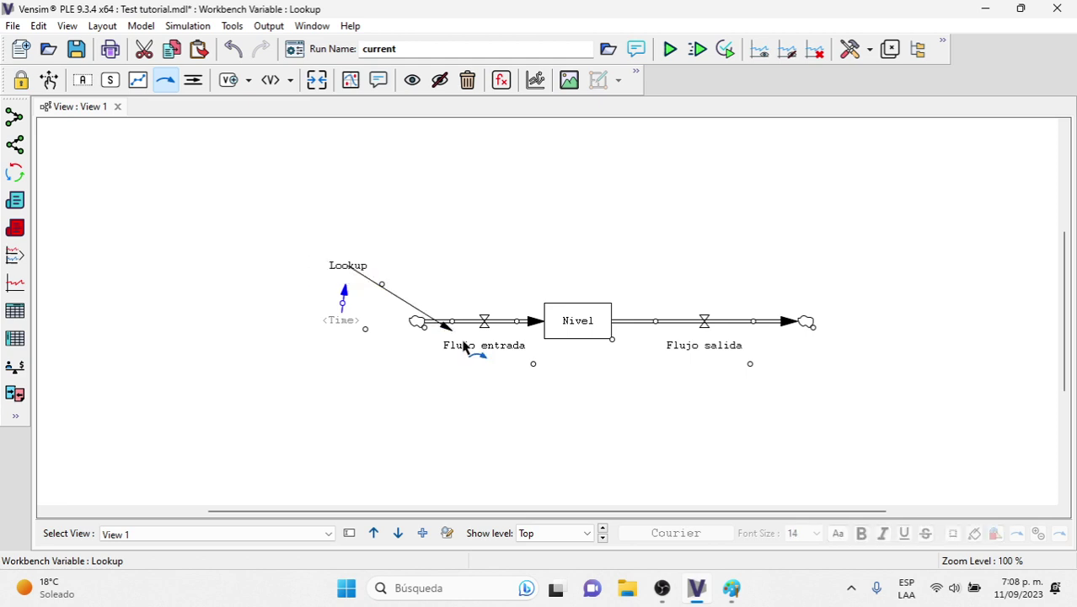
{"action": "left_click", "coordinate": [486, 352]}
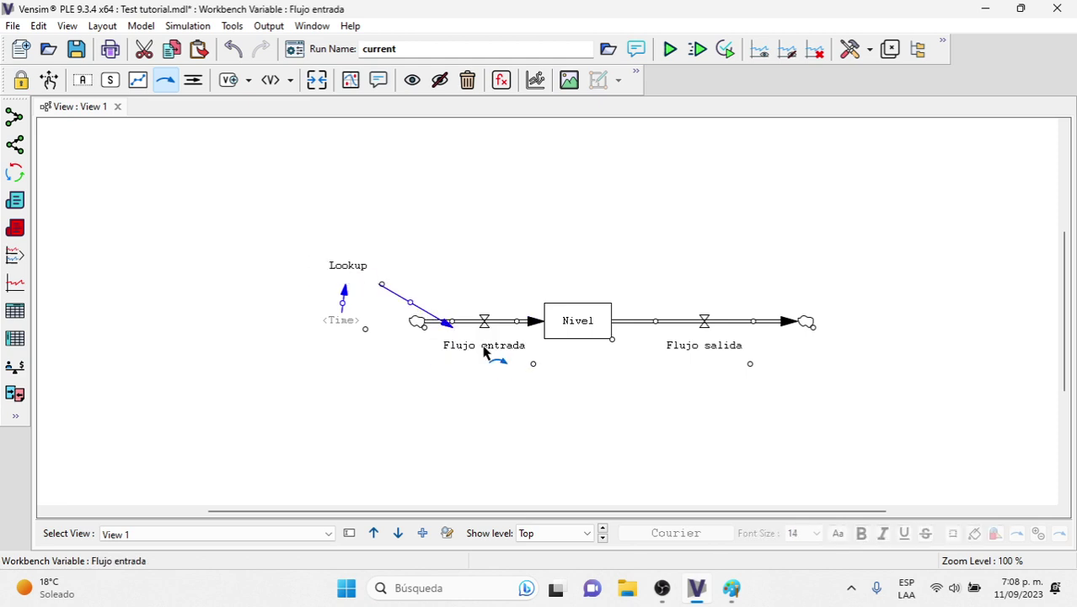
Define Flujo entrada with units Clientes/mes and Lookup as its equation, check the syntax and save the definition
{"action": "left_click", "coordinate": [501, 79]}
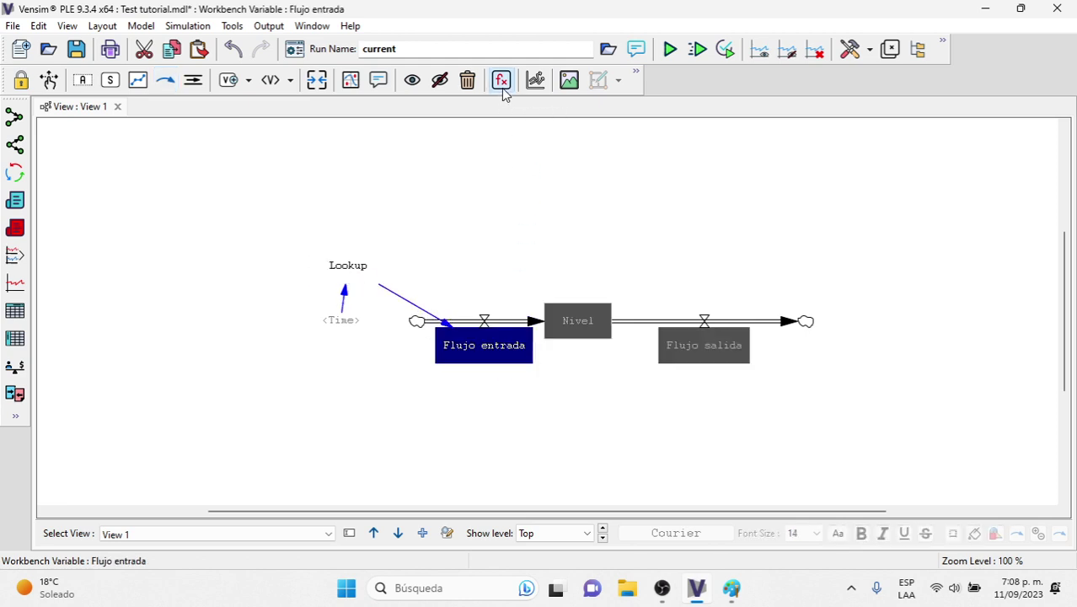
{"action": "left_click", "coordinate": [491, 348]}
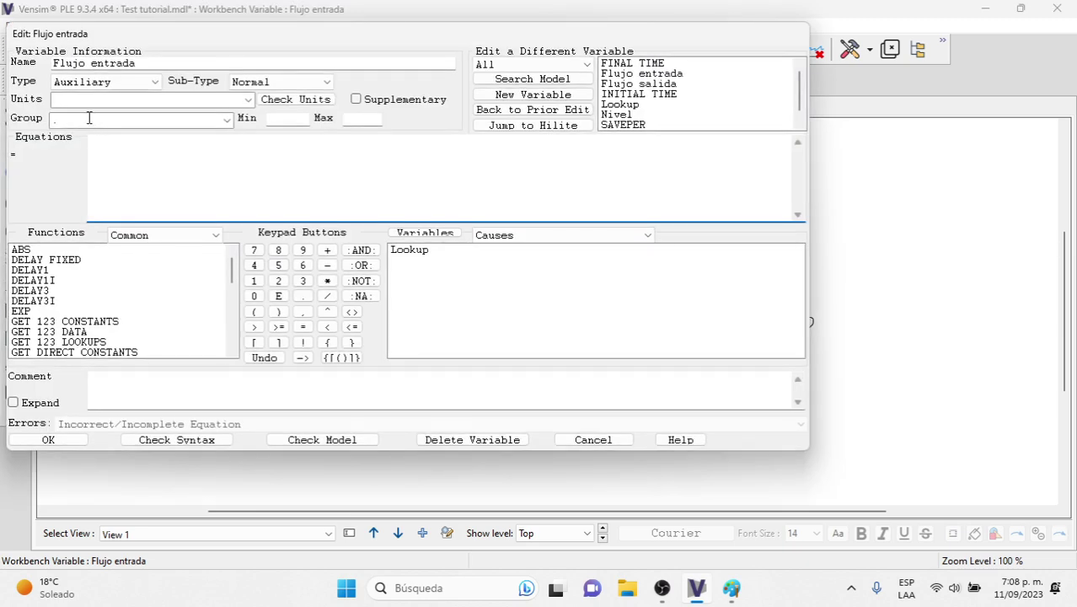
{"action": "left_click", "coordinate": [85, 117]}
{"action": "left_click", "coordinate": [78, 102]}
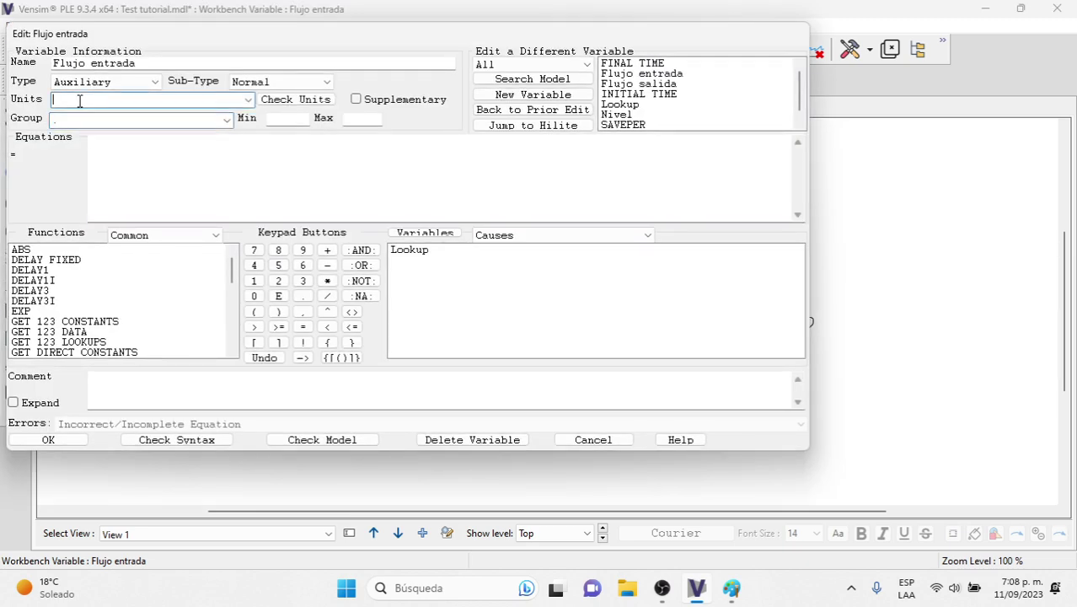
{"action": "type", "text": "Clientes"}
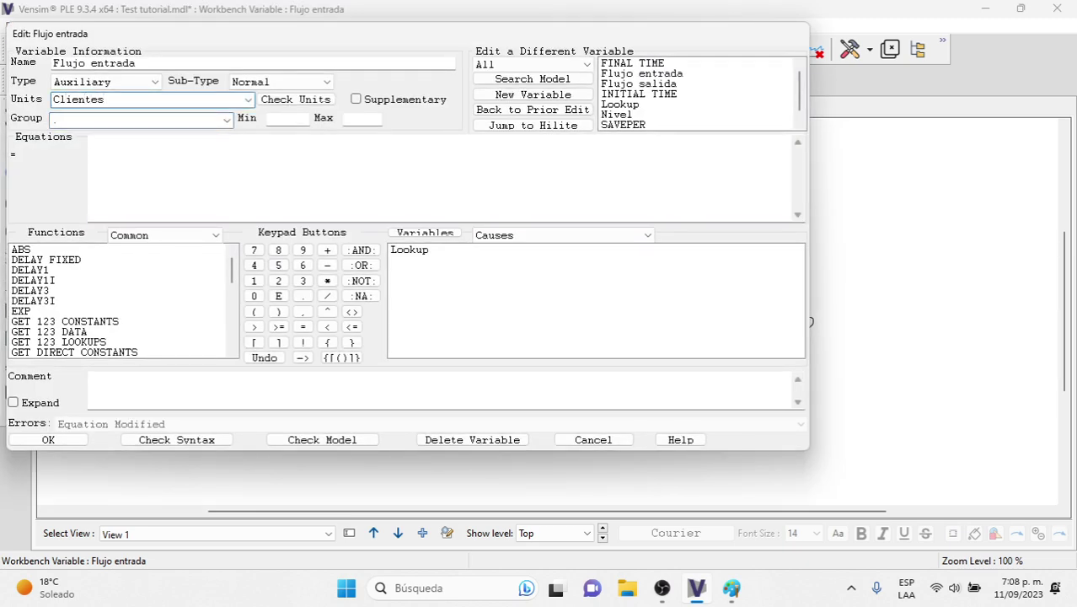
{"action": "type", "text": "/mes"}
{"action": "left_click", "coordinate": [166, 161]}
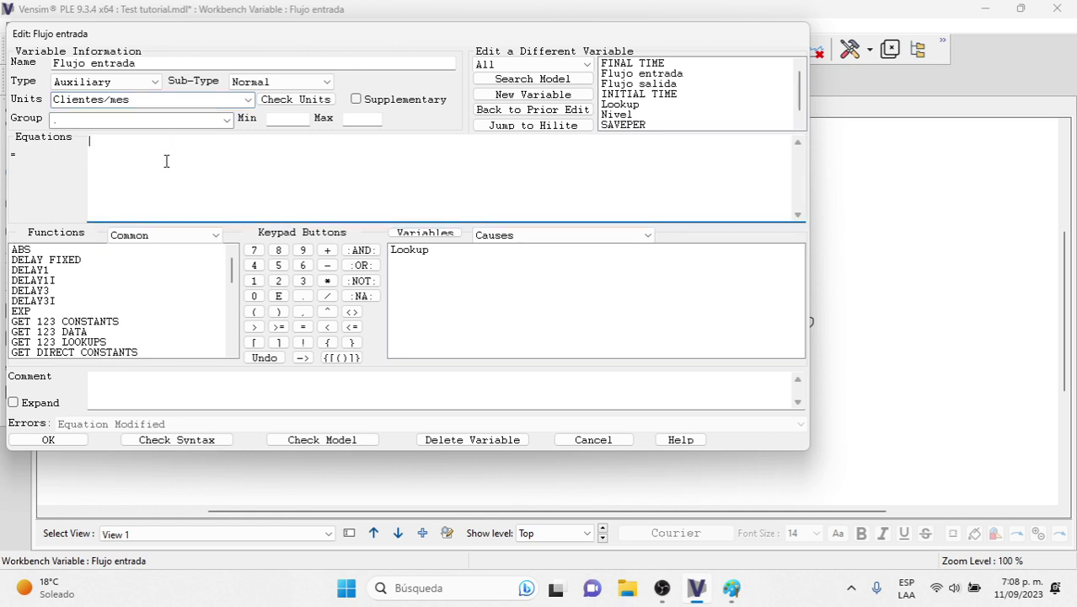
{"action": "left_click", "coordinate": [413, 251]}
{"action": "left_click", "coordinate": [169, 438]}
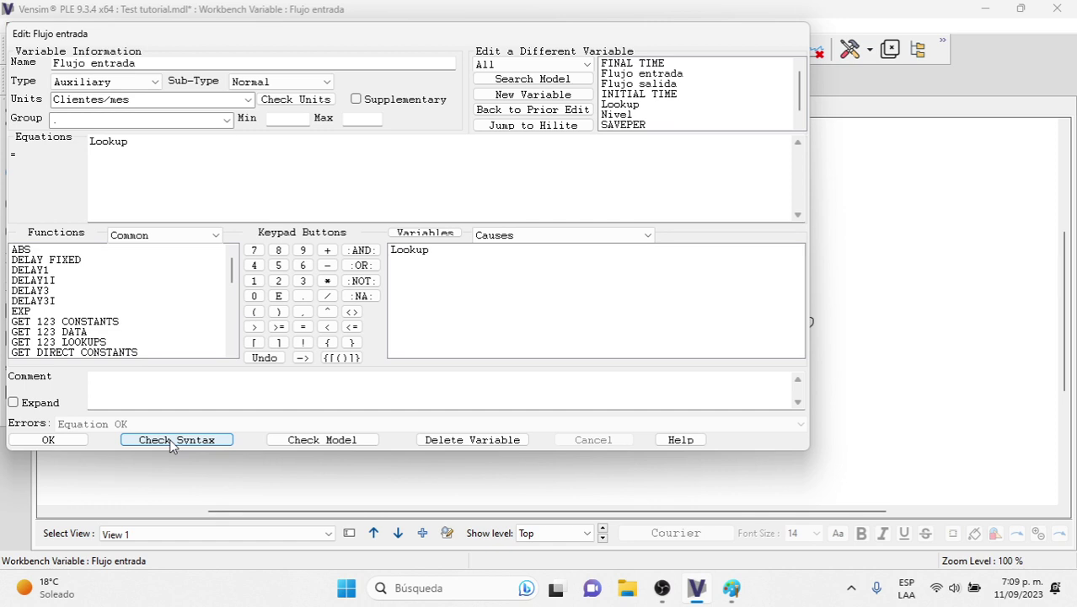
{"action": "left_click", "coordinate": [65, 442]}
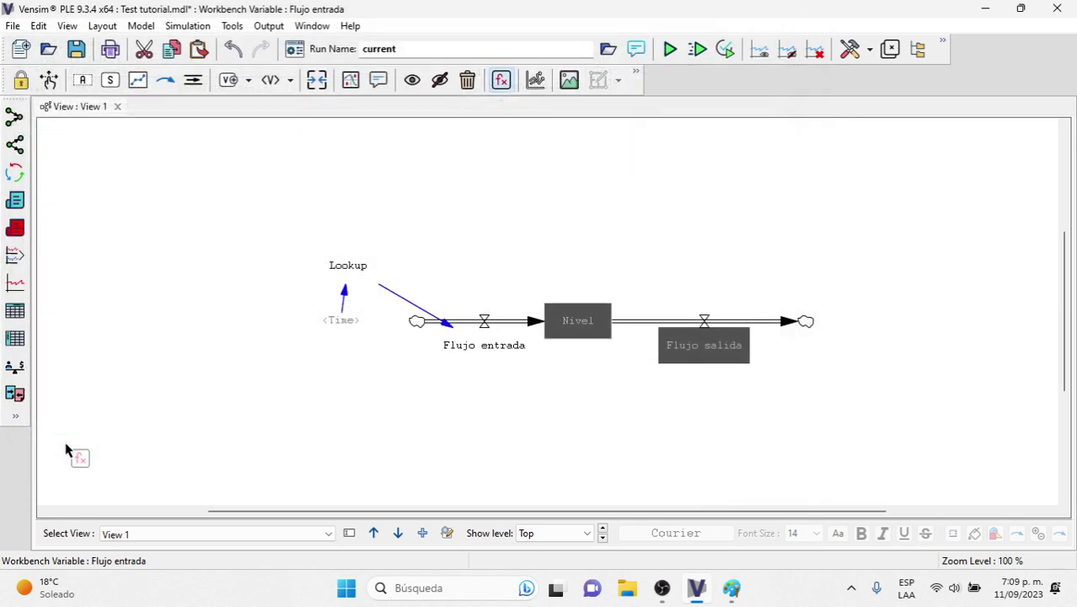
Set the initial value of the Nivel stock to 50, check its syntax and save the definition
{"action": "left_click", "coordinate": [577, 323]}
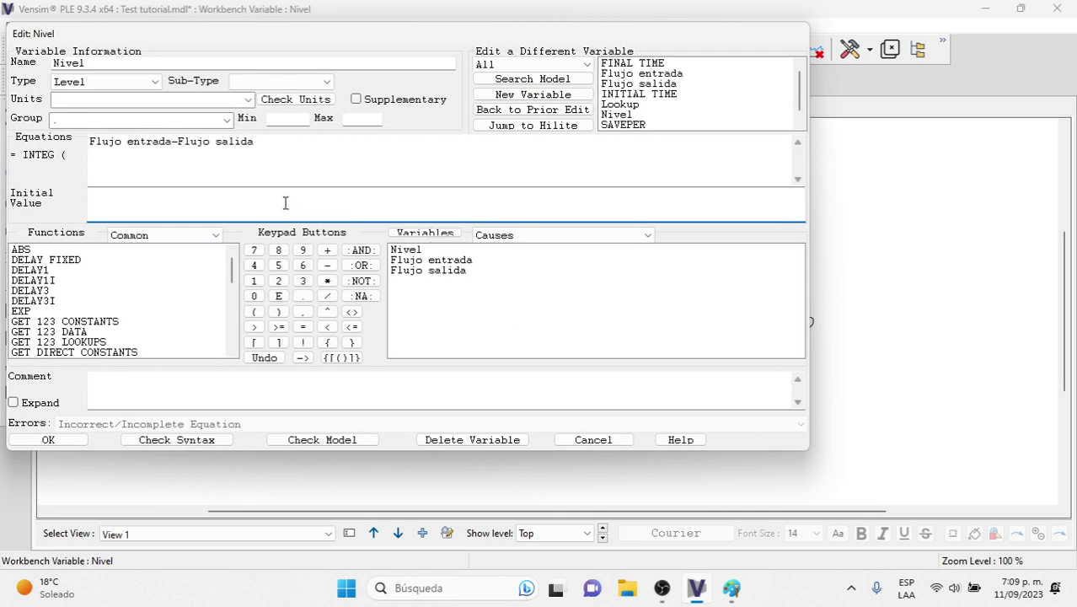
{"action": "type", "text": "50"}
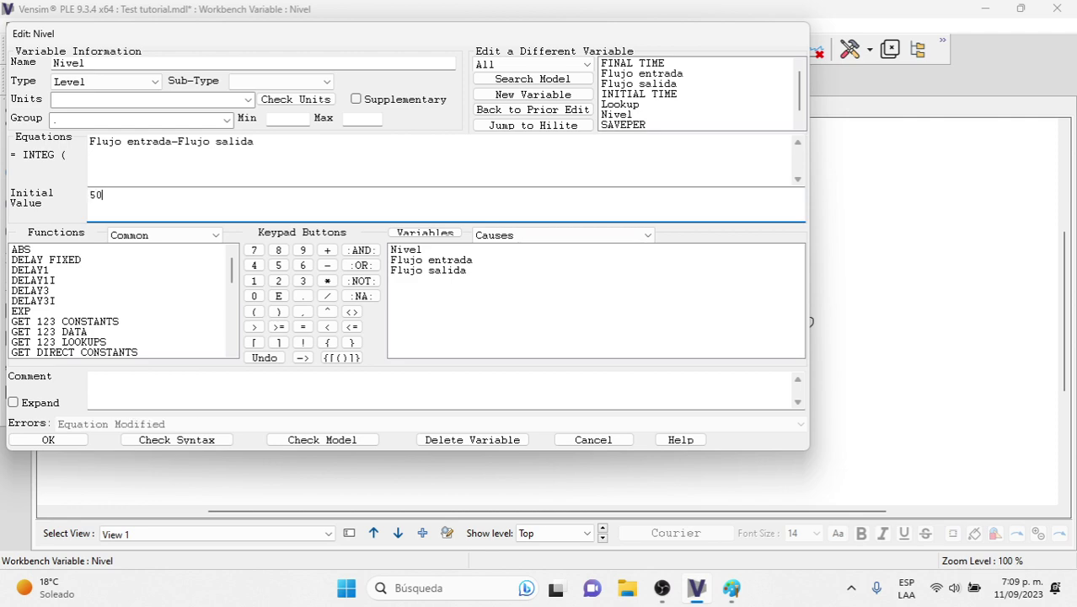
{"action": "left_click", "coordinate": [174, 441]}
{"action": "left_click", "coordinate": [67, 439]}
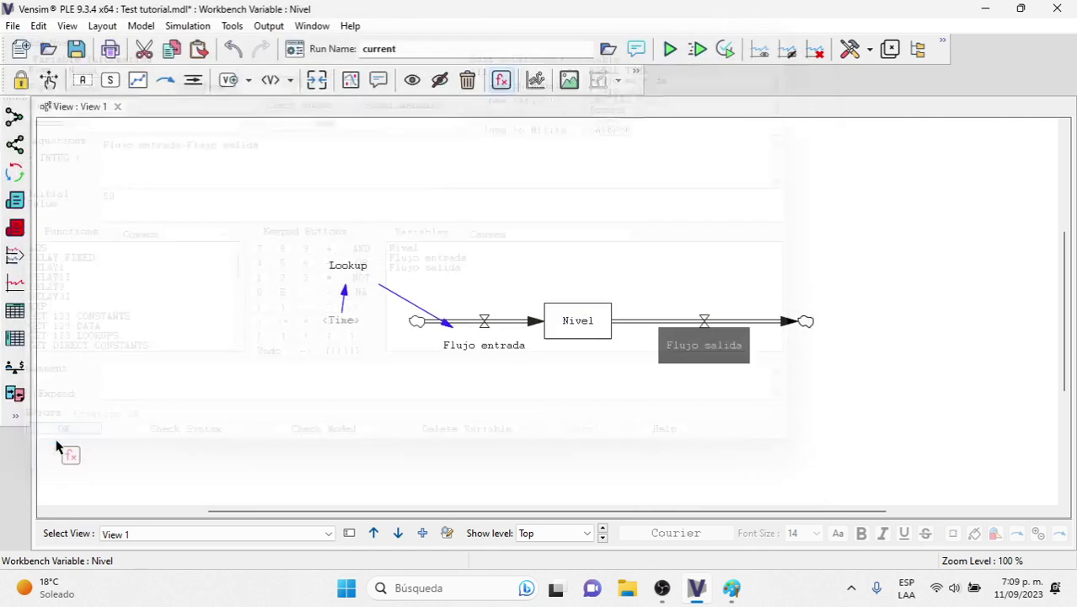
Set the Flujo salida equation to the constant 100, check its syntax and save the definition
{"action": "left_click", "coordinate": [706, 359]}
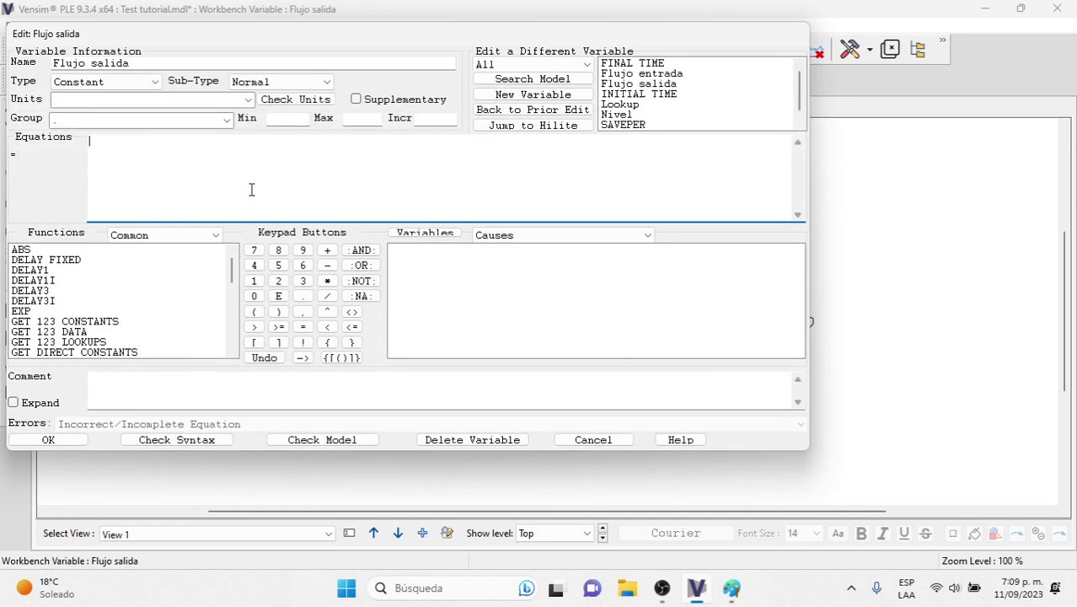
{"action": "type", "text": "100"}
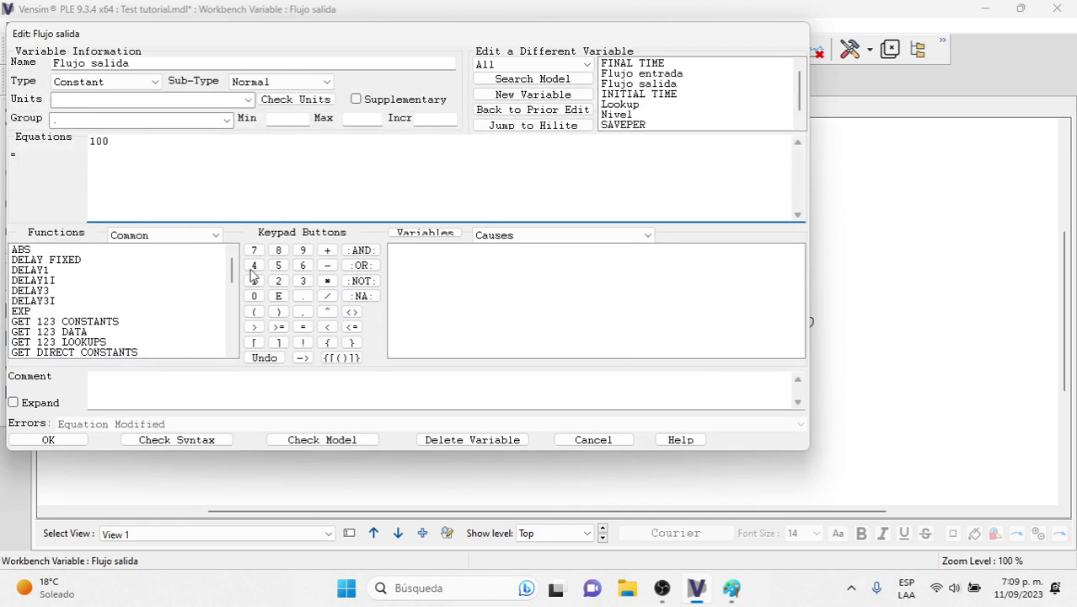
{"action": "left_click", "coordinate": [160, 440]}
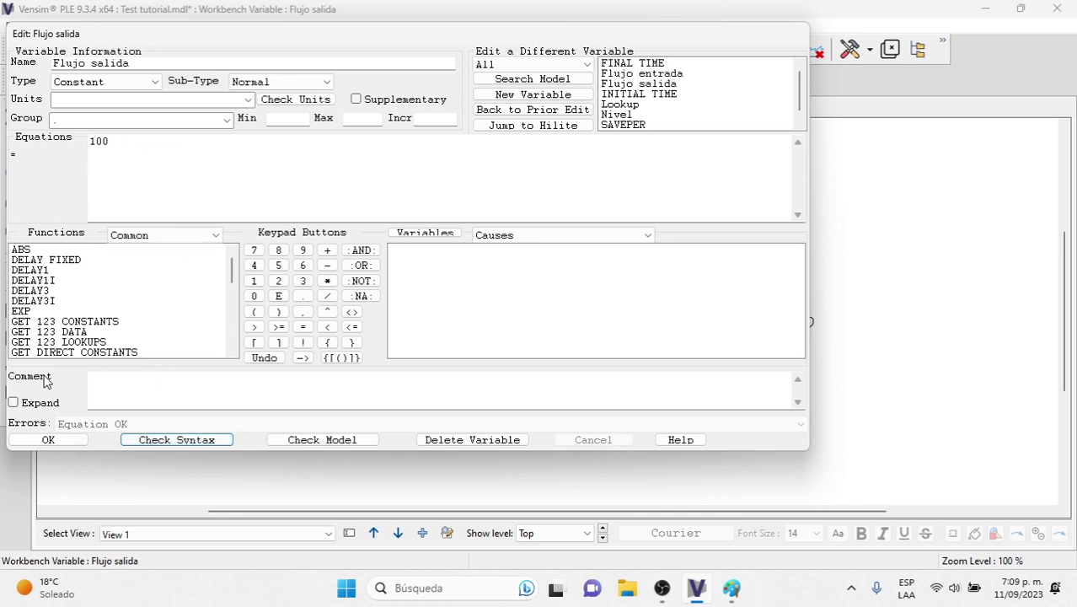
{"action": "left_click", "coordinate": [48, 440]}
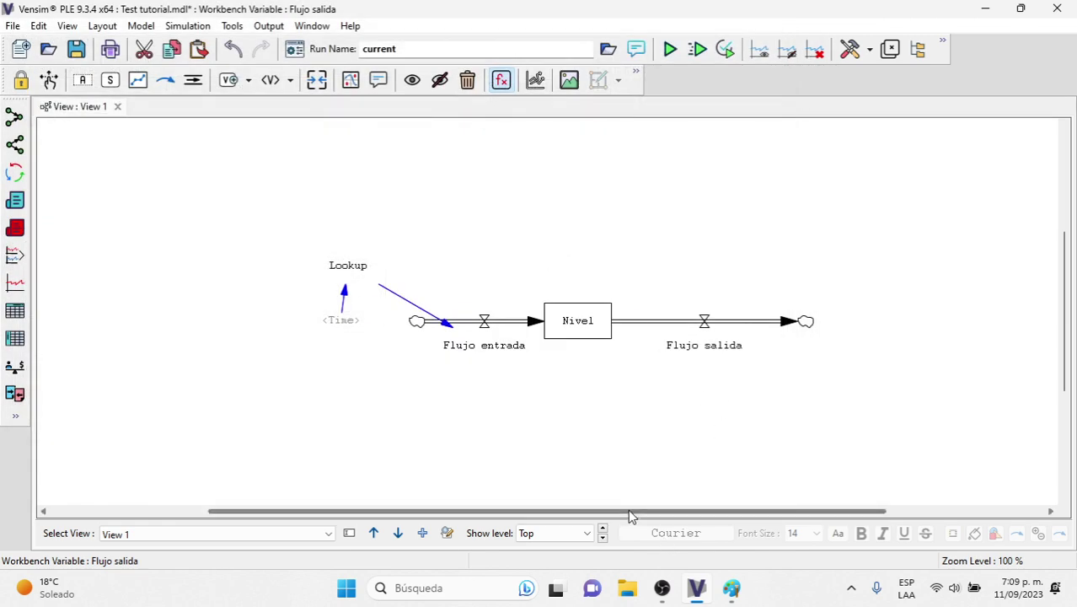
Insert a workbench Graph object for the Nivel variable above the outflow's end and enlarge its frame
{"action": "left_click_drag", "start_coordinate": [631, 516], "coordinate": [753, 501]}
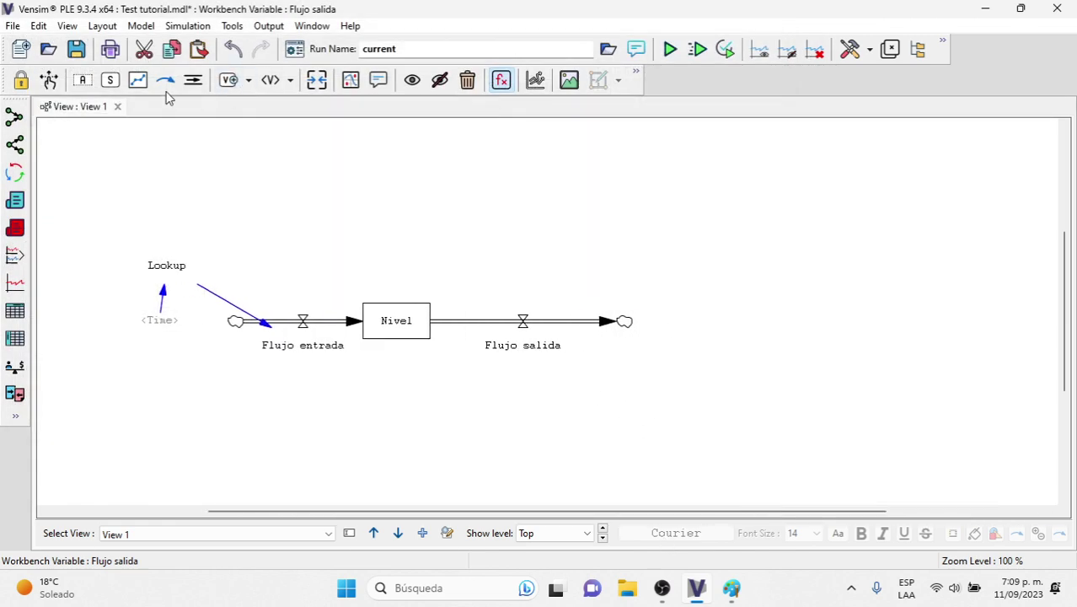
{"action": "left_click", "coordinate": [350, 79]}
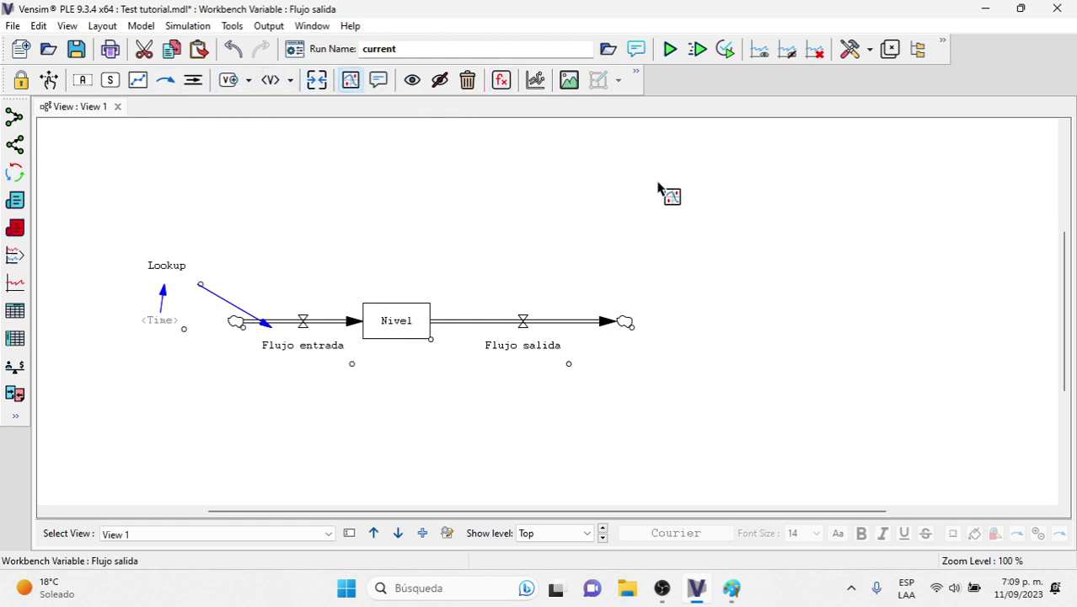
{"action": "left_click", "coordinate": [682, 189]}
{"action": "left_click", "coordinate": [791, 205]}
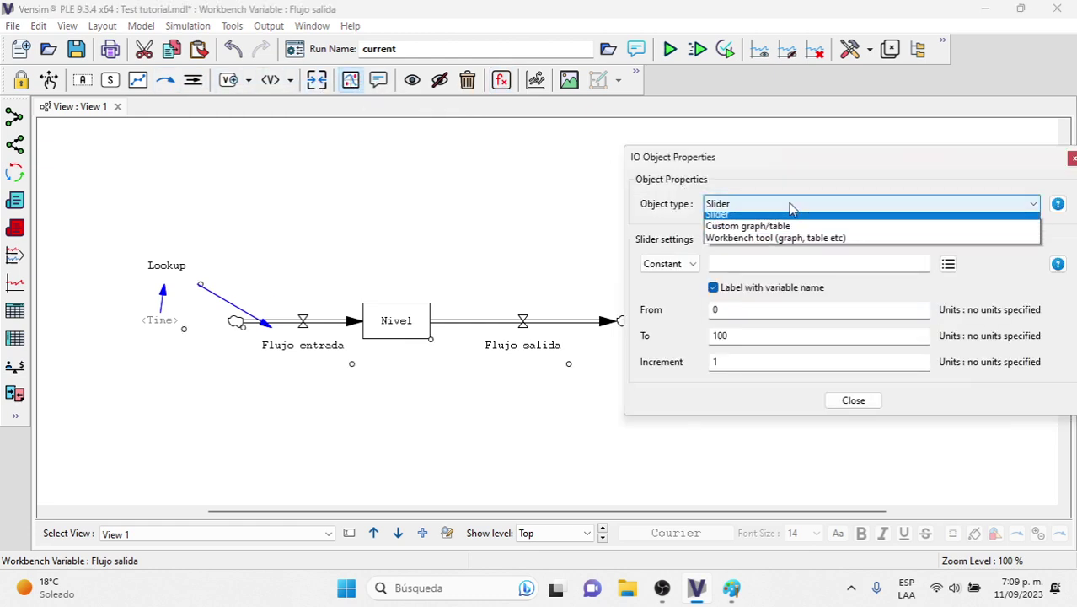
{"action": "left_click", "coordinate": [763, 240]}
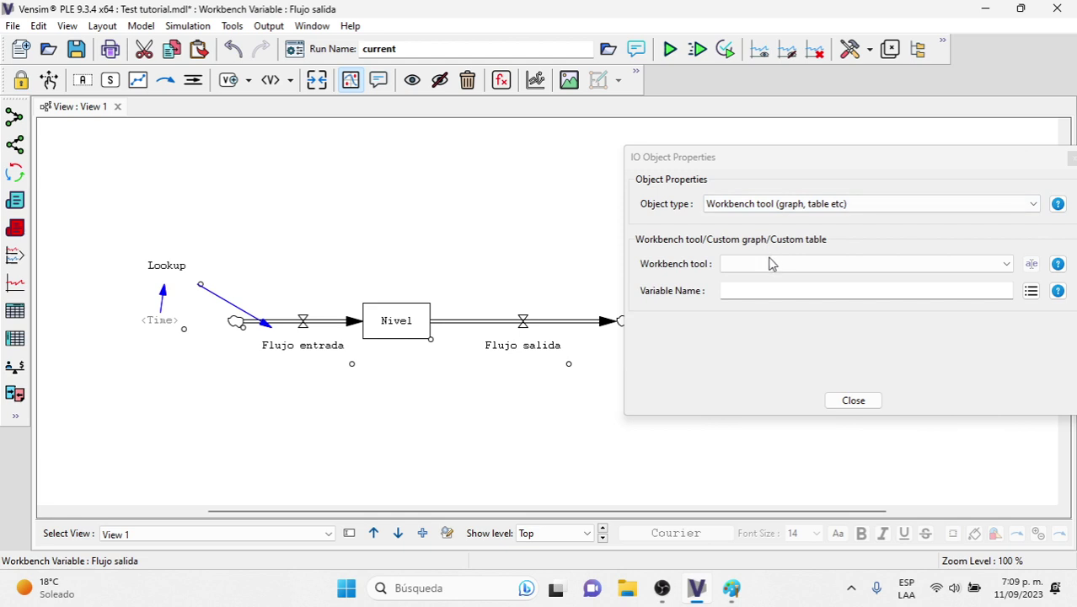
{"action": "left_click", "coordinate": [769, 263]}
{"action": "left_click", "coordinate": [750, 319]}
{"action": "left_click", "coordinate": [1030, 290]}
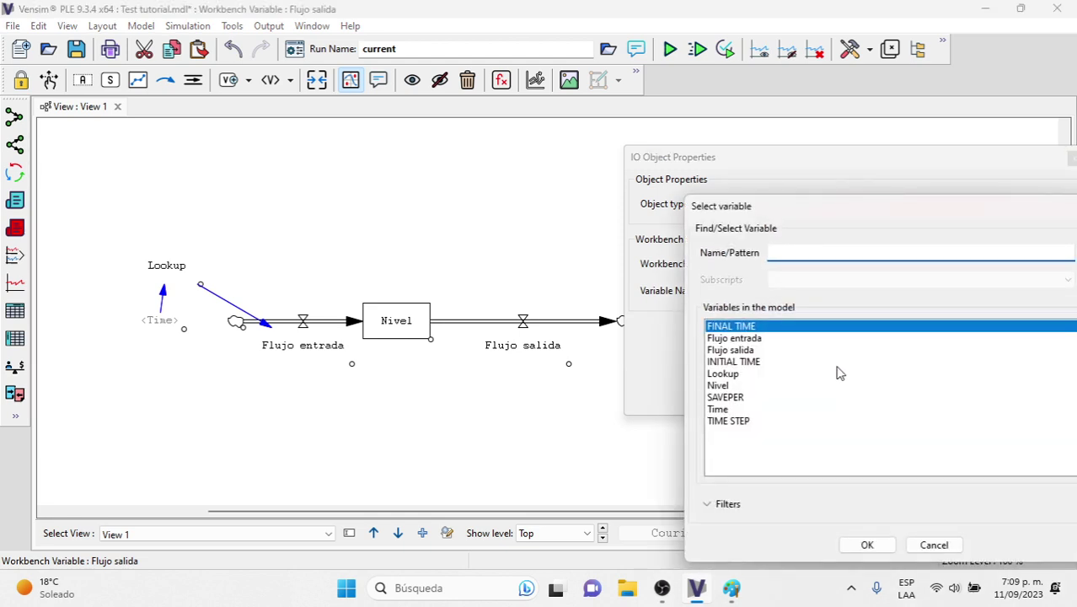
{"action": "left_click", "coordinate": [740, 386]}
{"action": "left_click", "coordinate": [867, 545]}
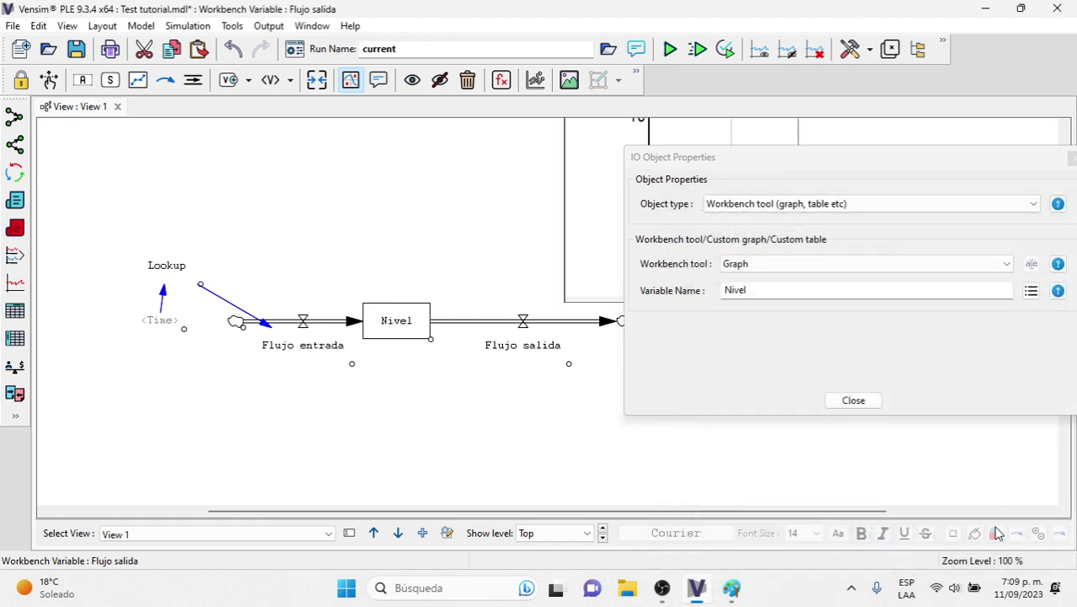
{"action": "left_click", "coordinate": [850, 402]}
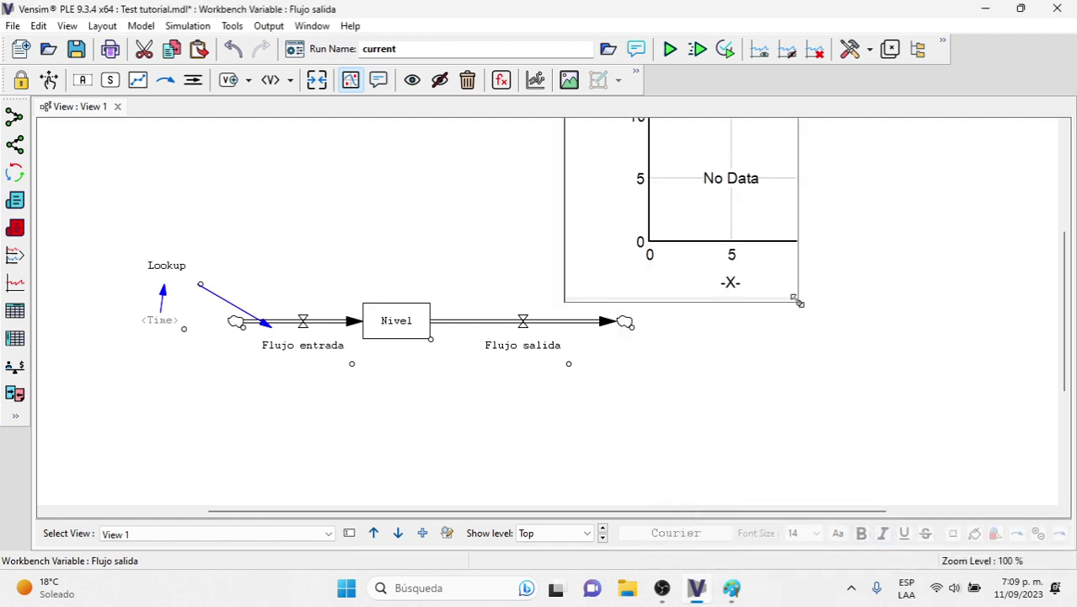
{"action": "left_click_drag", "start_coordinate": [798, 301], "coordinate": [999, 327]}
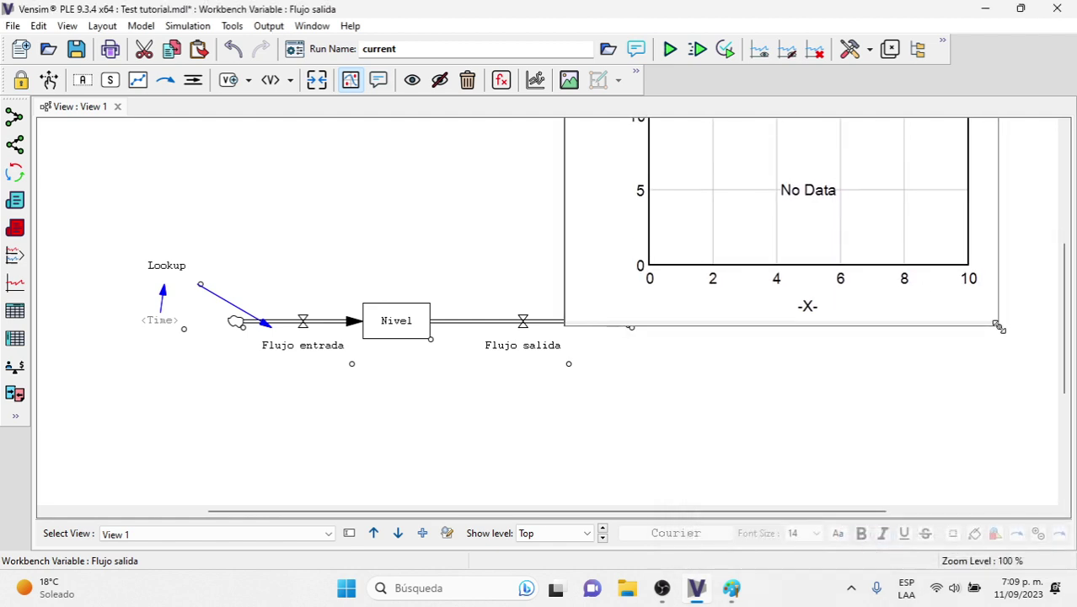
Simulate the model in SyntheSim with Flujo salida lowered to 39.66 and to -56.03, and end the simulation
{"action": "left_click", "coordinate": [725, 49]}
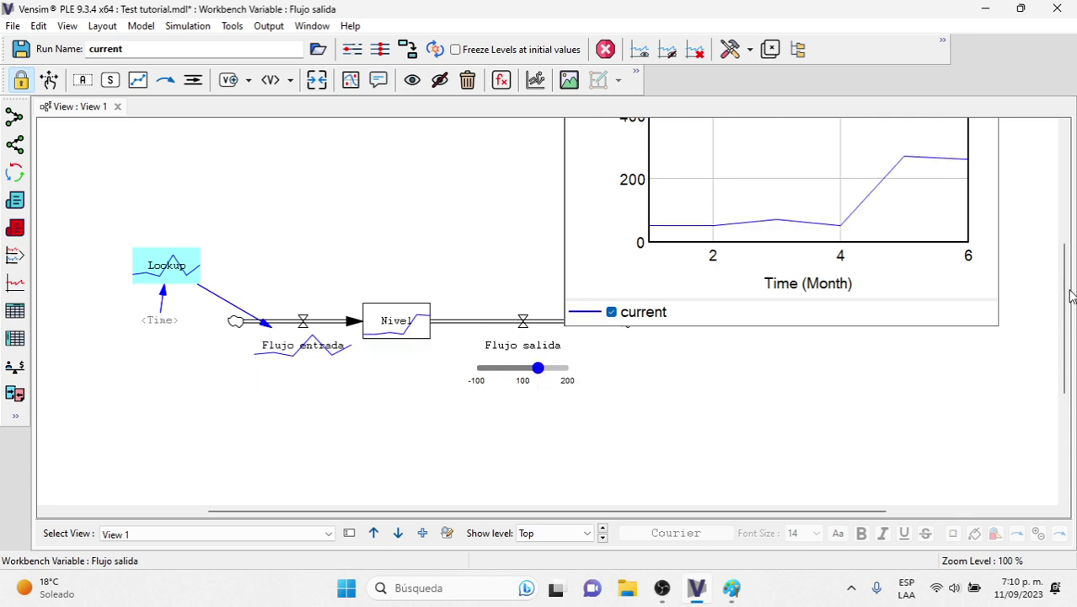
{"action": "scroll", "coordinate": [1068, 292], "scroll_direction": "up", "scroll_amount": 3}
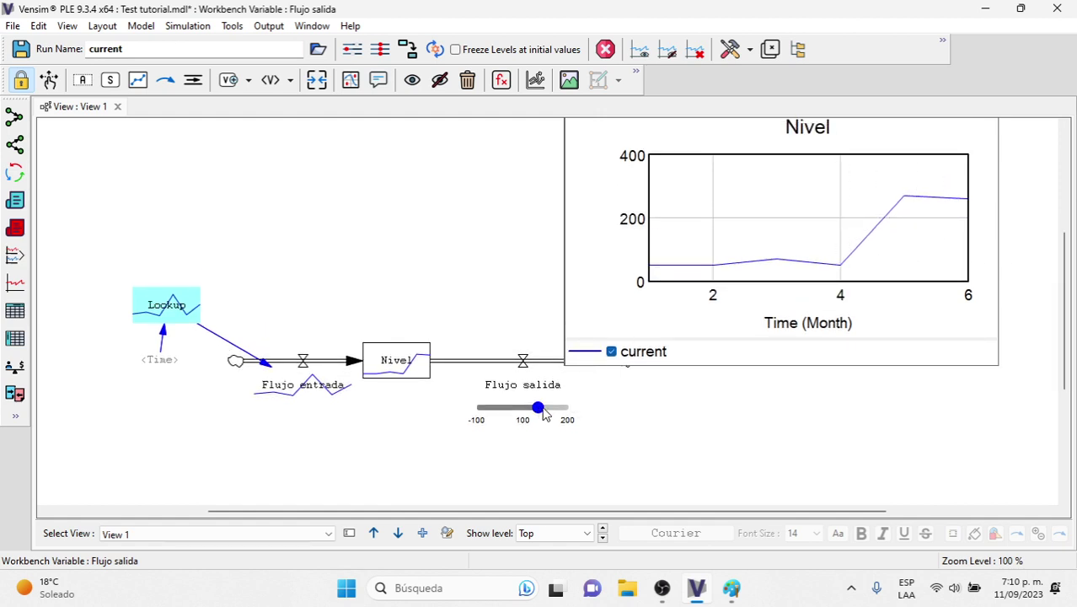
{"action": "left_click_drag", "start_coordinate": [542, 408], "coordinate": [519, 410]}
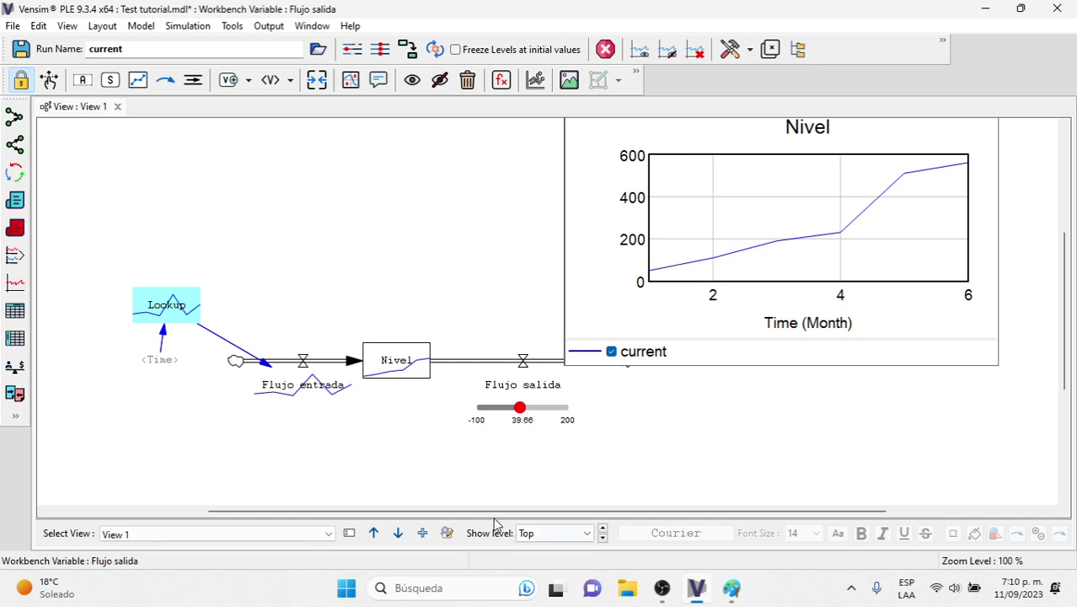
{"action": "left_click_drag", "start_coordinate": [488, 515], "coordinate": [431, 513]}
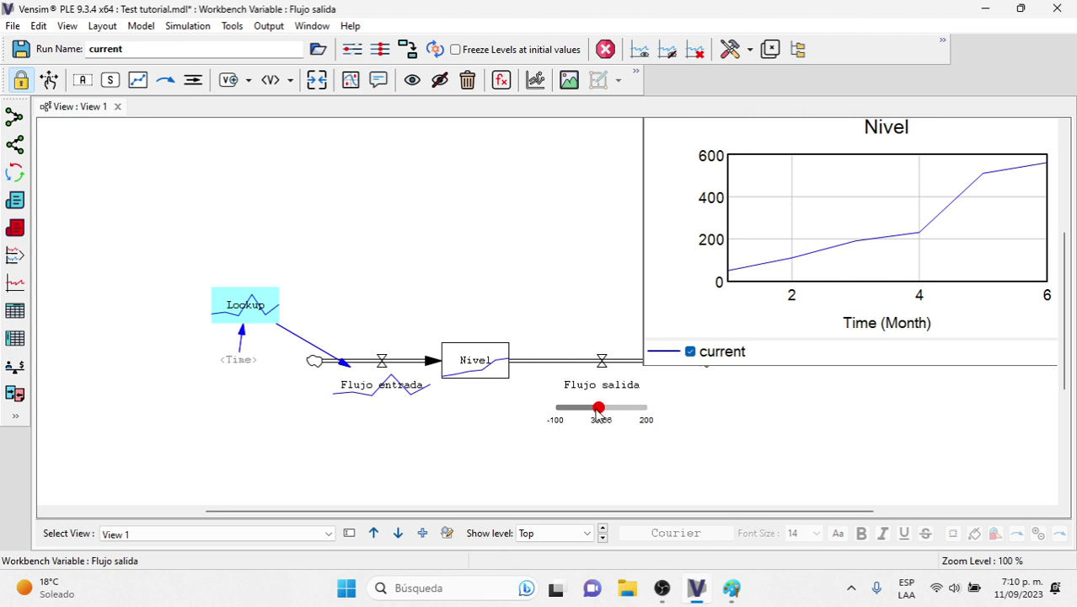
{"action": "left_click_drag", "start_coordinate": [598, 409], "coordinate": [570, 411]}
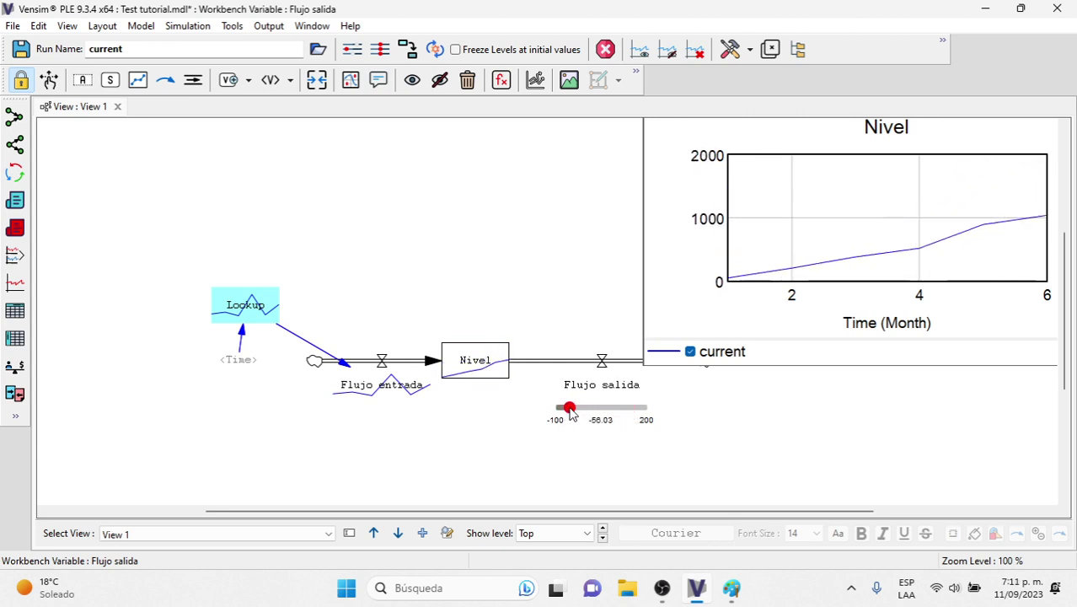
{"action": "left_click", "coordinate": [606, 49]}
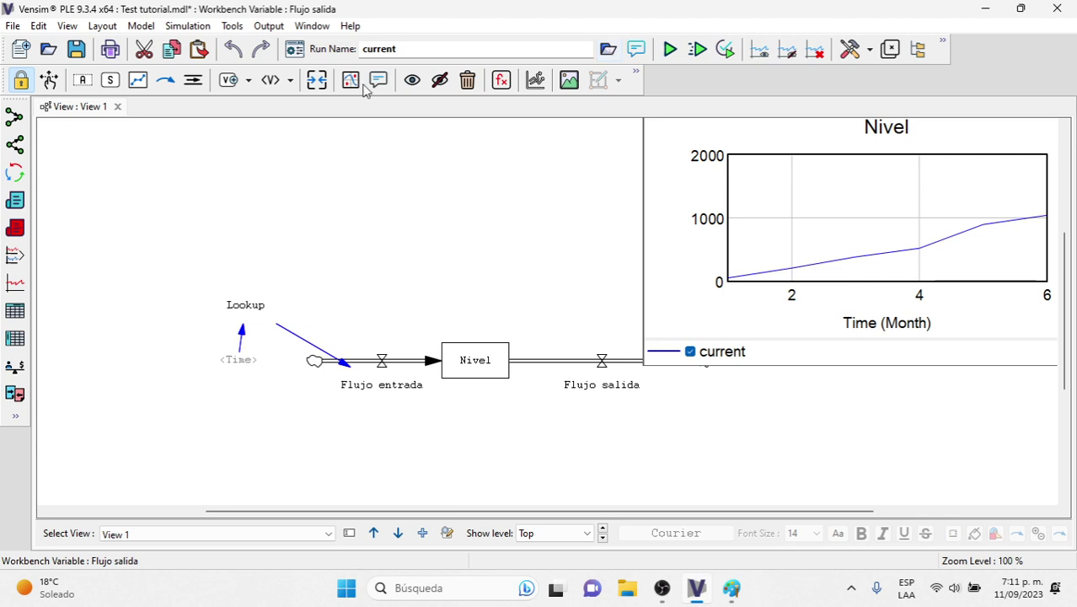
Add TIME STEP as a shadow variable below the Nivel stock
{"action": "left_click", "coordinate": [270, 79]}
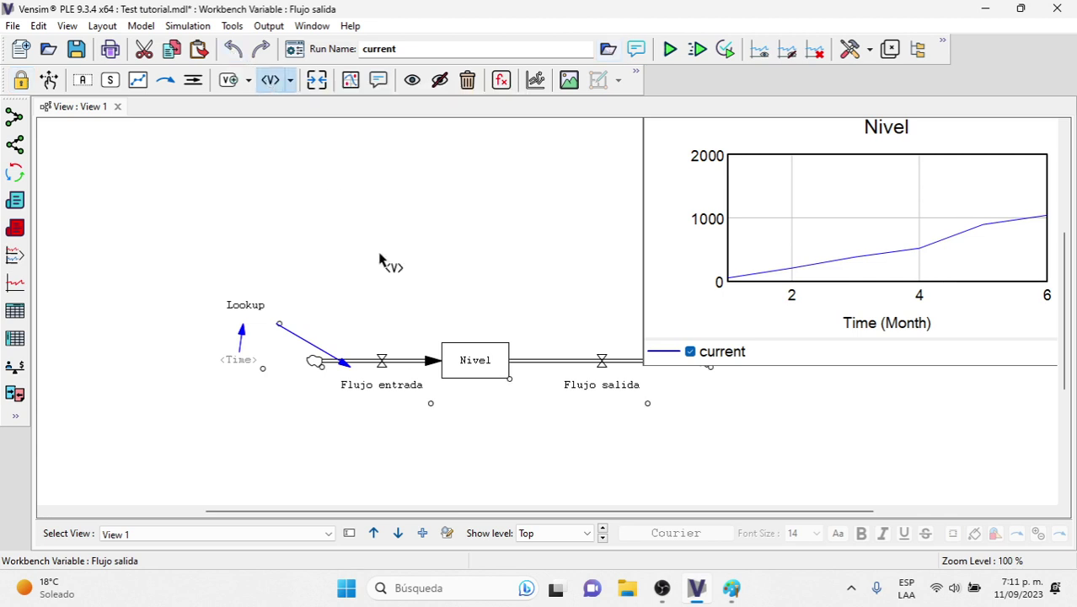
{"action": "left_click", "coordinate": [464, 455]}
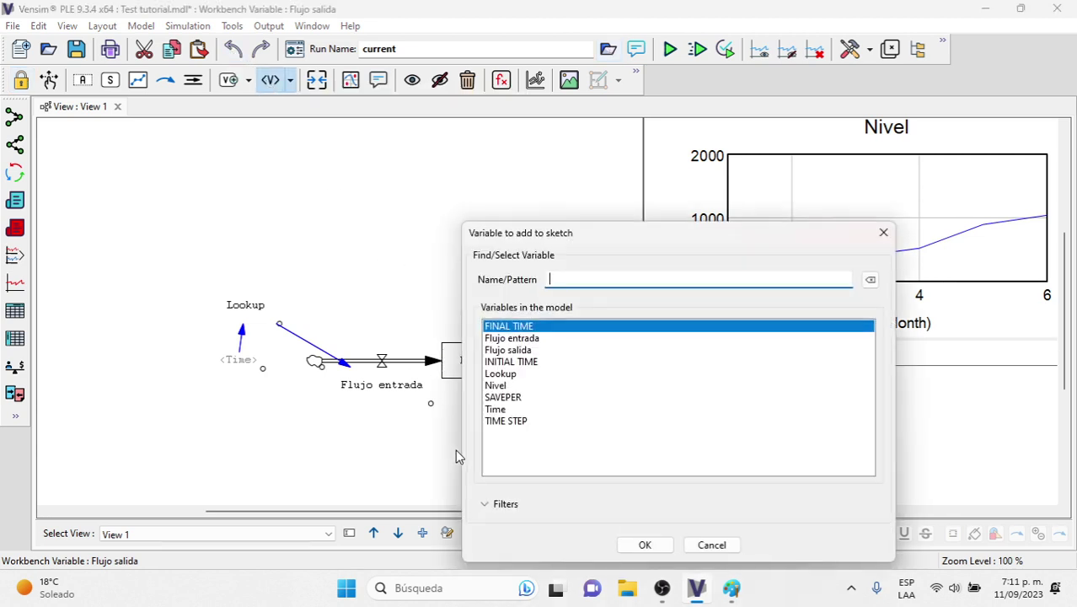
{"action": "left_click", "coordinate": [515, 422]}
{"action": "left_click", "coordinate": [646, 545]}
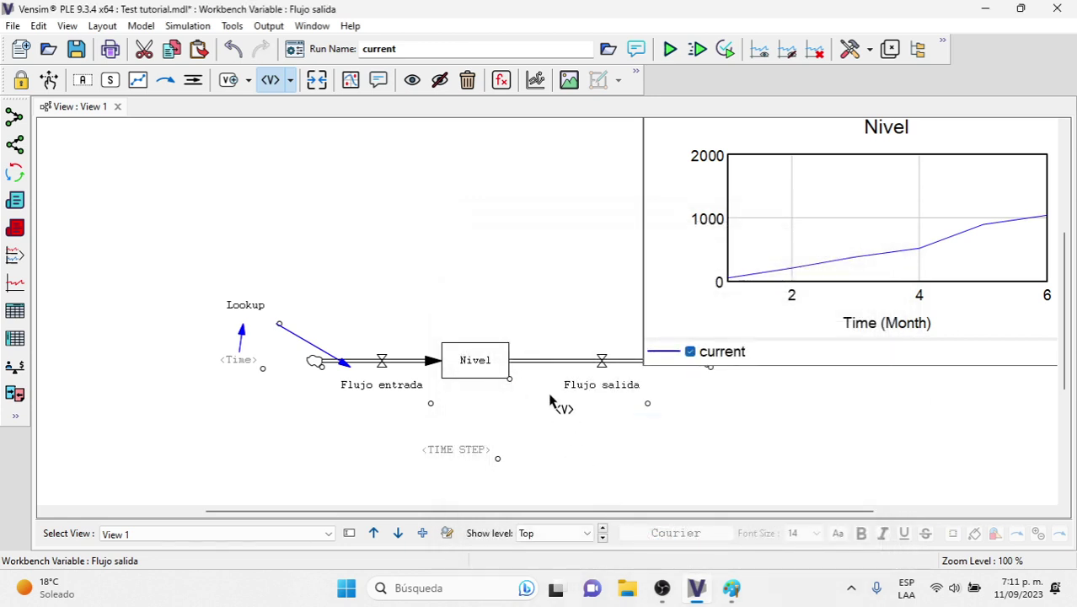
Start SyntheSim, overwriting the current dataset, with TIME STEP raised to 2 months, and select the Nivel stock
{"action": "left_click", "coordinate": [697, 49]}
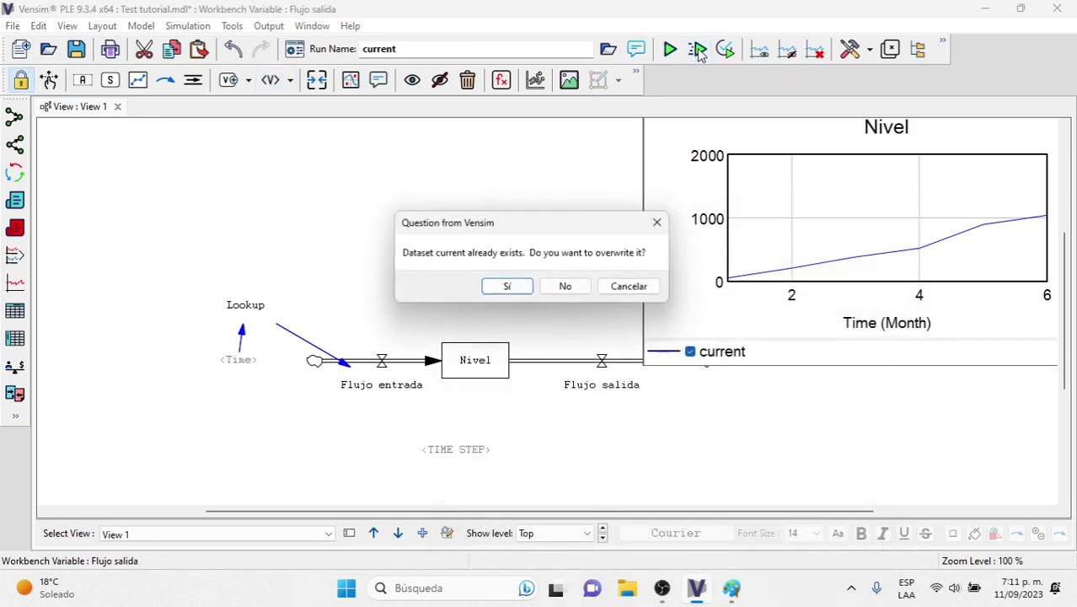
{"action": "left_click", "coordinate": [511, 286]}
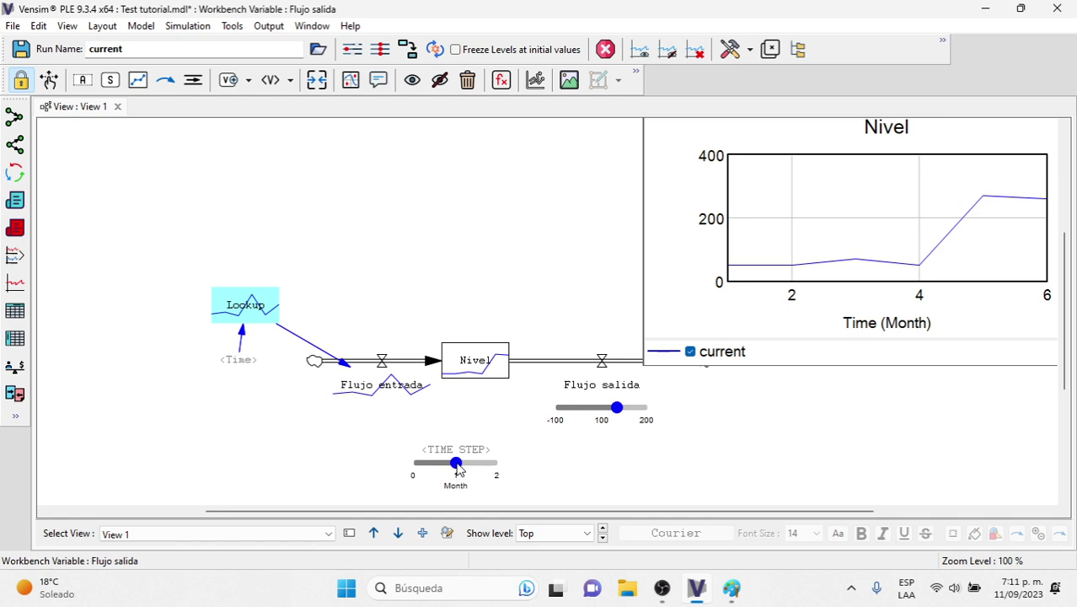
{"action": "left_click_drag", "start_coordinate": [458, 469], "coordinate": [508, 469]}
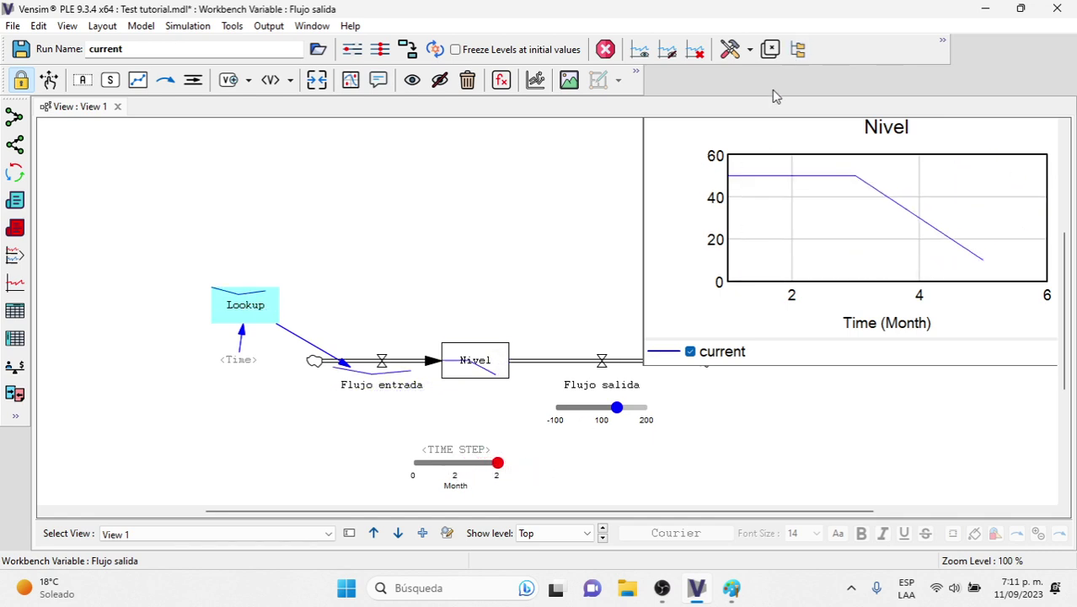
{"action": "left_click", "coordinate": [482, 357]}
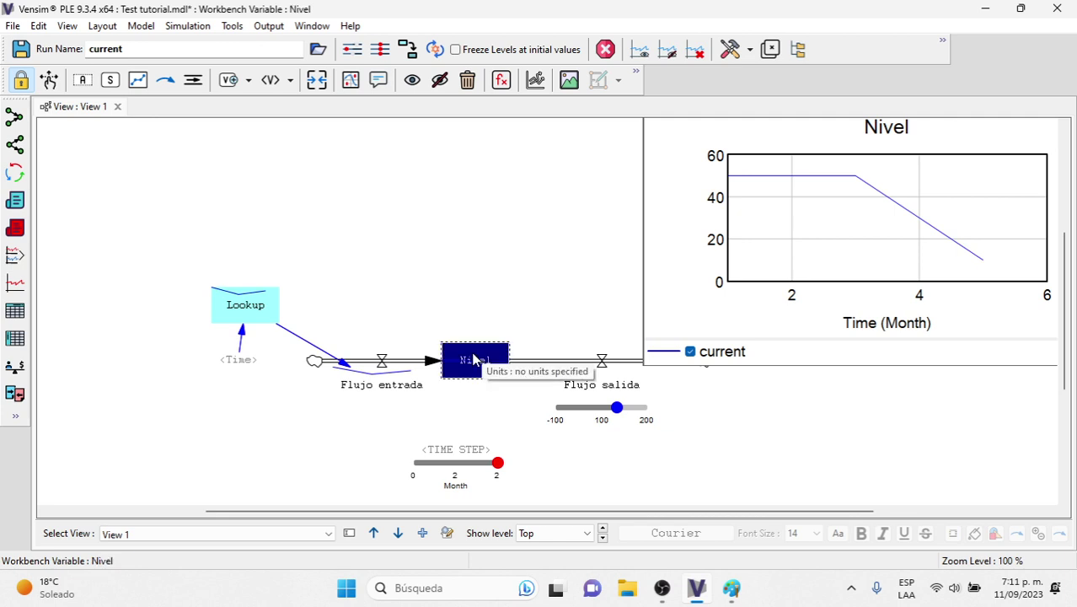
Graph Nivel at the current time step, inspect its values at months 1, 3 and 5, and consult the Euler and RK4 notes in Paint
{"action": "left_click", "coordinate": [14, 283]}
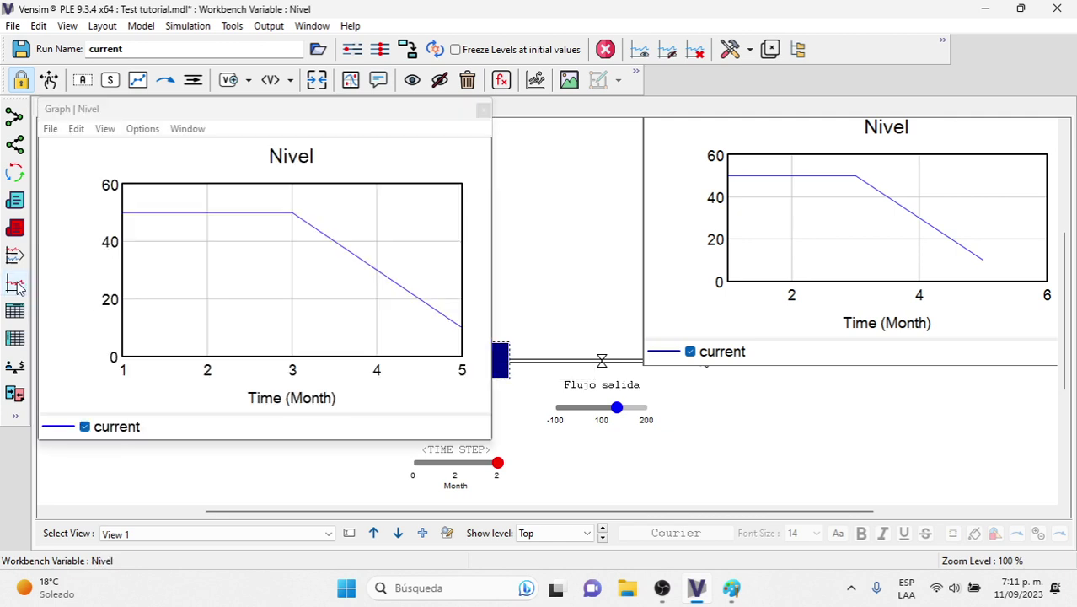
{"action": "left_click", "coordinate": [293, 218]}
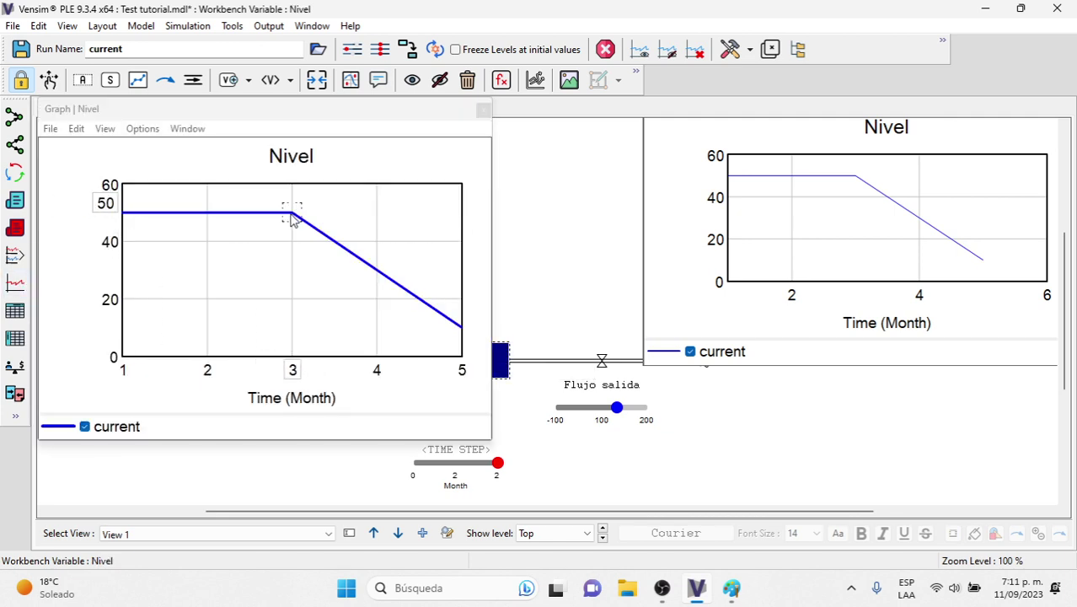
{"action": "left_click", "coordinate": [124, 217]}
{"action": "left_click", "coordinate": [292, 217]}
{"action": "left_click", "coordinate": [462, 328]}
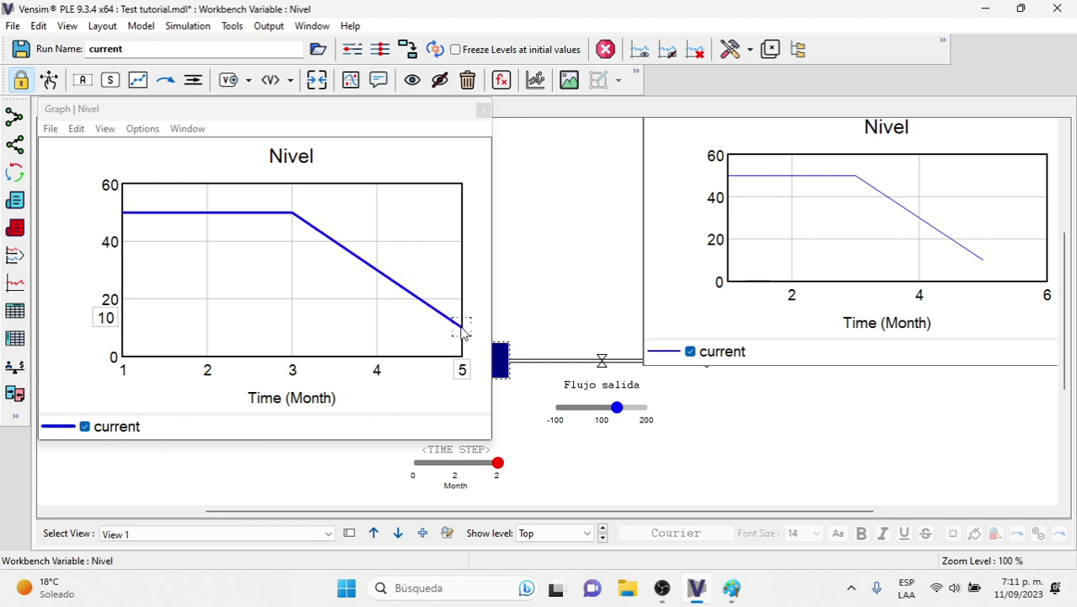
{"action": "left_click", "coordinate": [462, 331]}
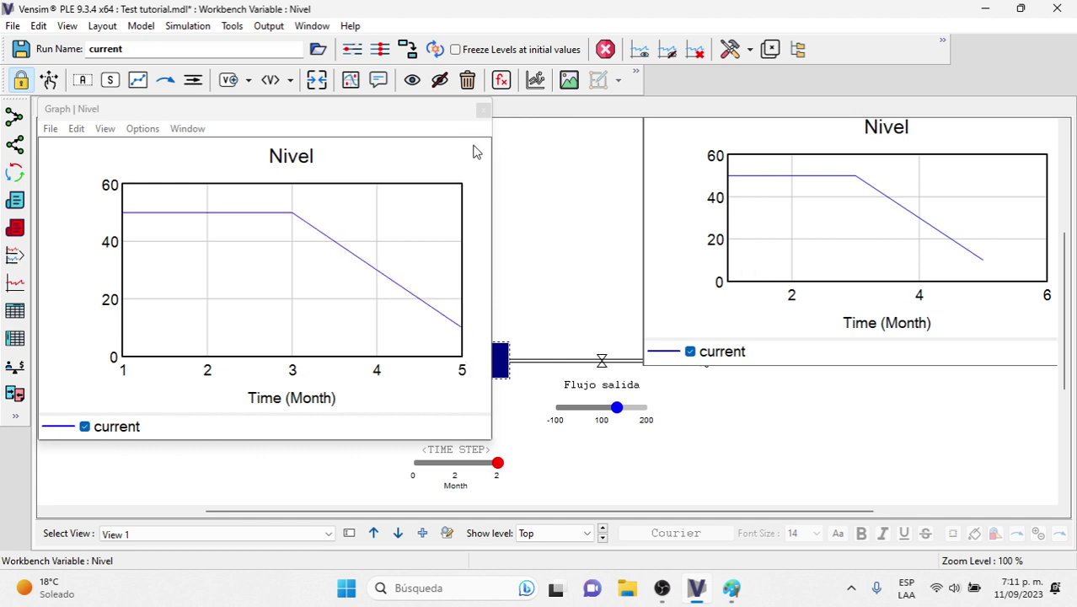
{"action": "left_click", "coordinate": [483, 109]}
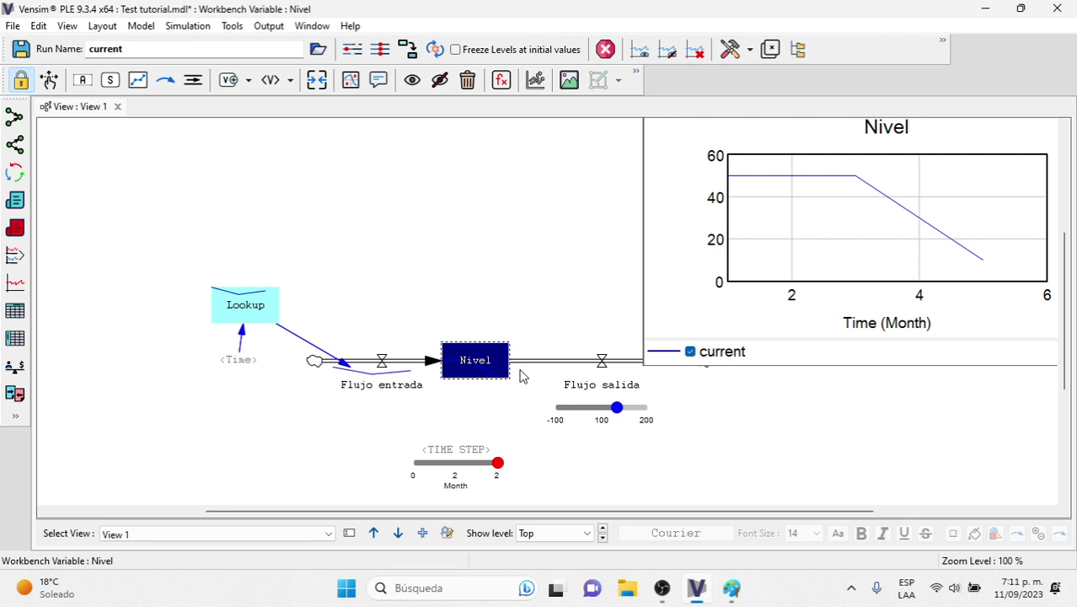
{"action": "left_click", "coordinate": [730, 588]}
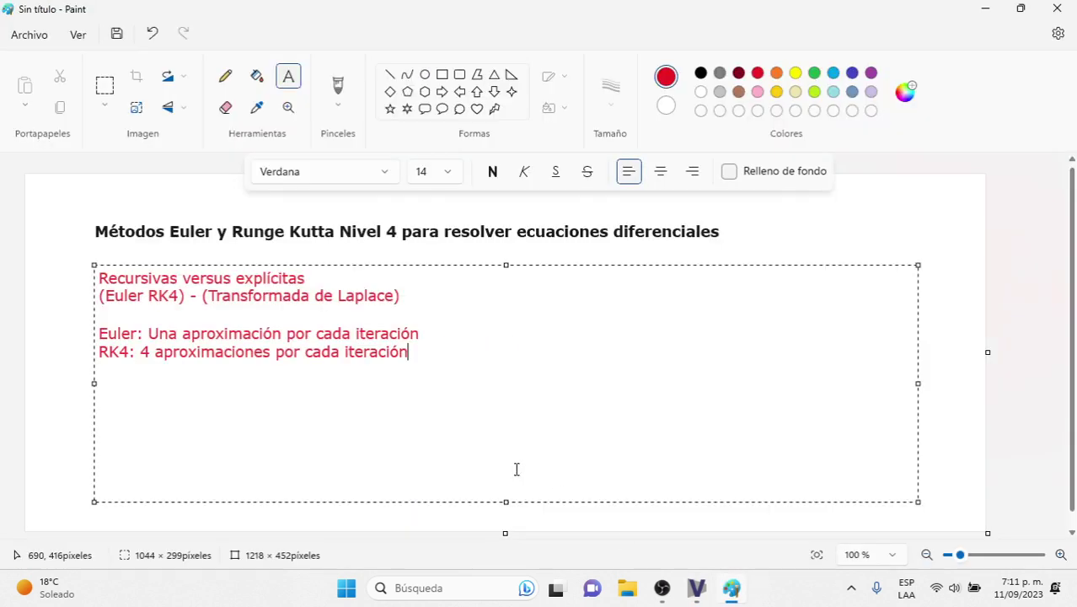
{"action": "left_click", "coordinate": [695, 588]}
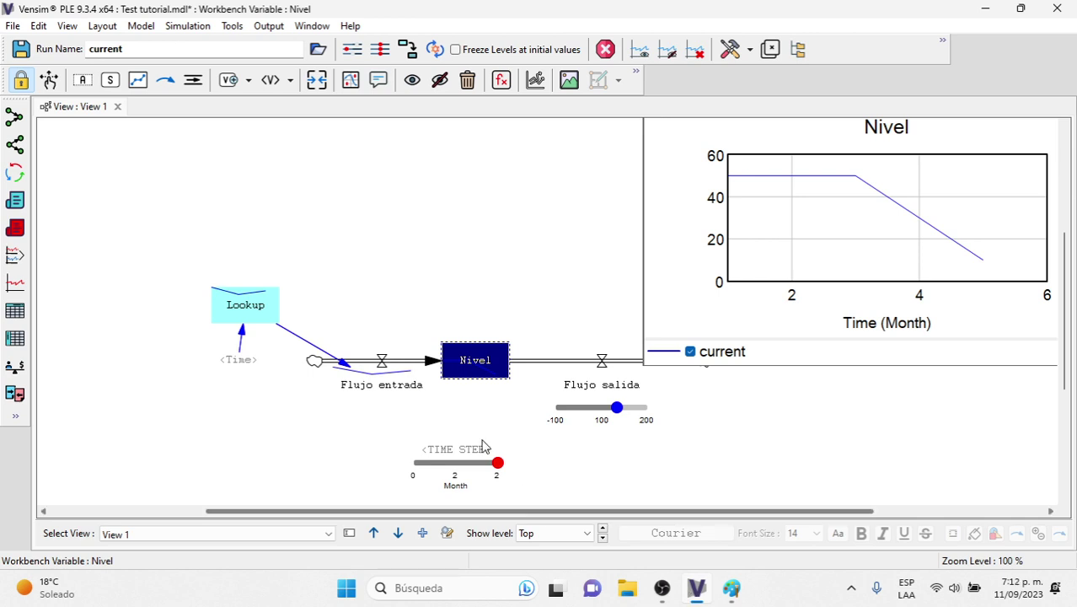
Lower TIME STEP to 0.2264 months in the simulation and examine the Nivel graph across its whole time range
{"action": "left_click", "coordinate": [498, 464]}
{"action": "left_click_drag", "start_coordinate": [499, 463], "coordinate": [424, 467]}
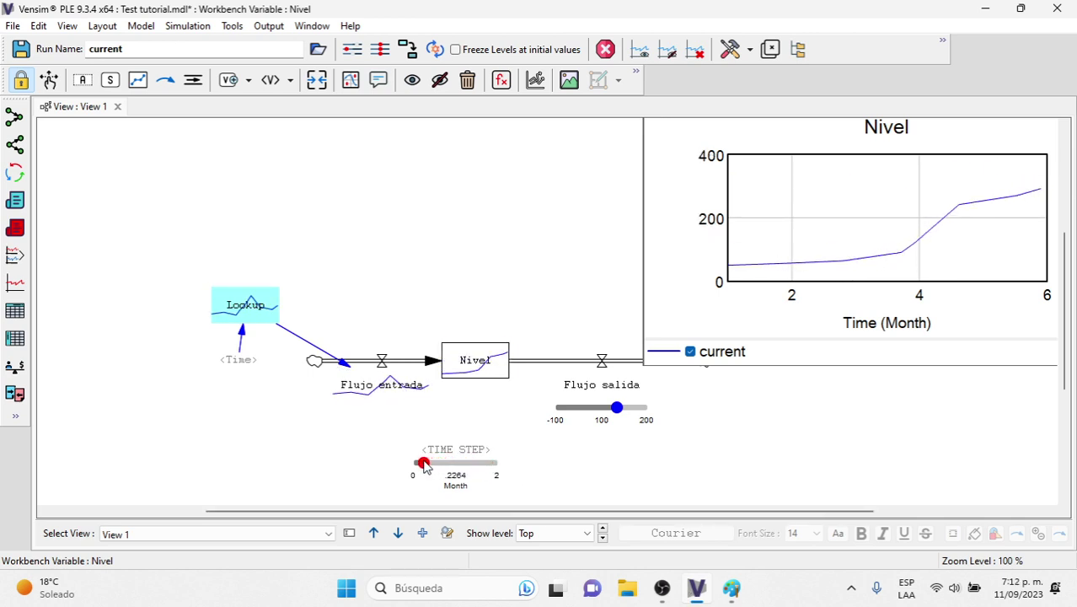
{"action": "left_click", "coordinate": [474, 360]}
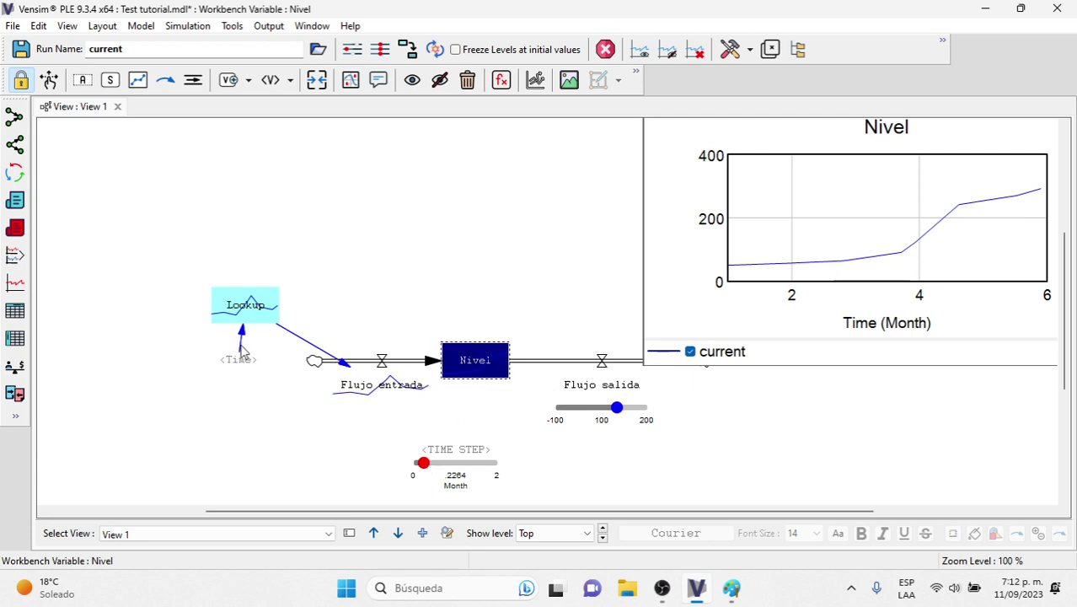
{"action": "left_click", "coordinate": [24, 286]}
{"action": "left_click_drag", "start_coordinate": [128, 278], "coordinate": [144, 321]}
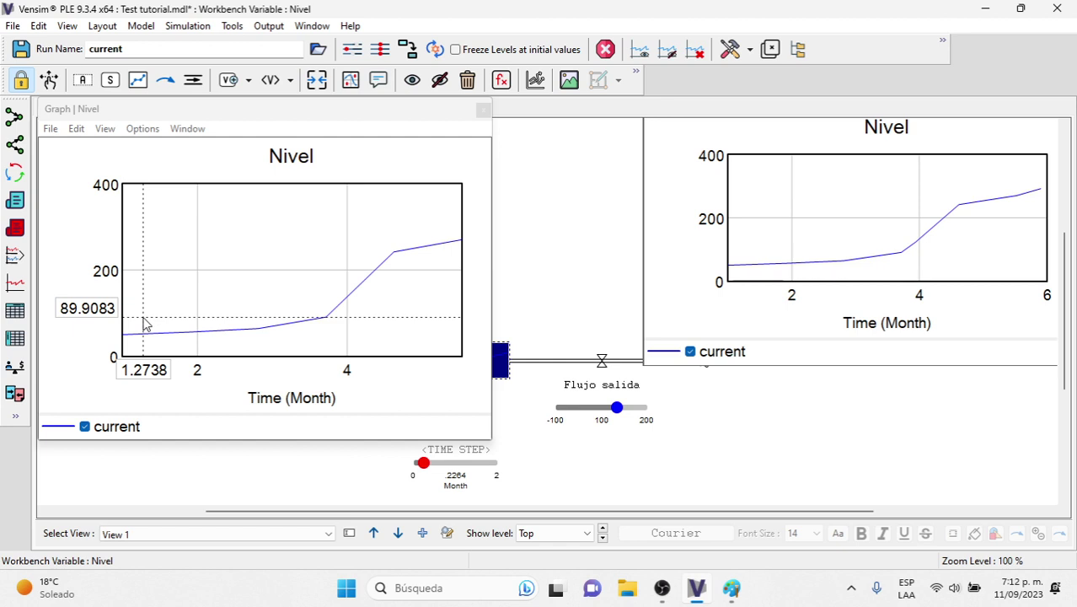
{"action": "left_click_drag", "start_coordinate": [144, 321], "coordinate": [460, 246]}
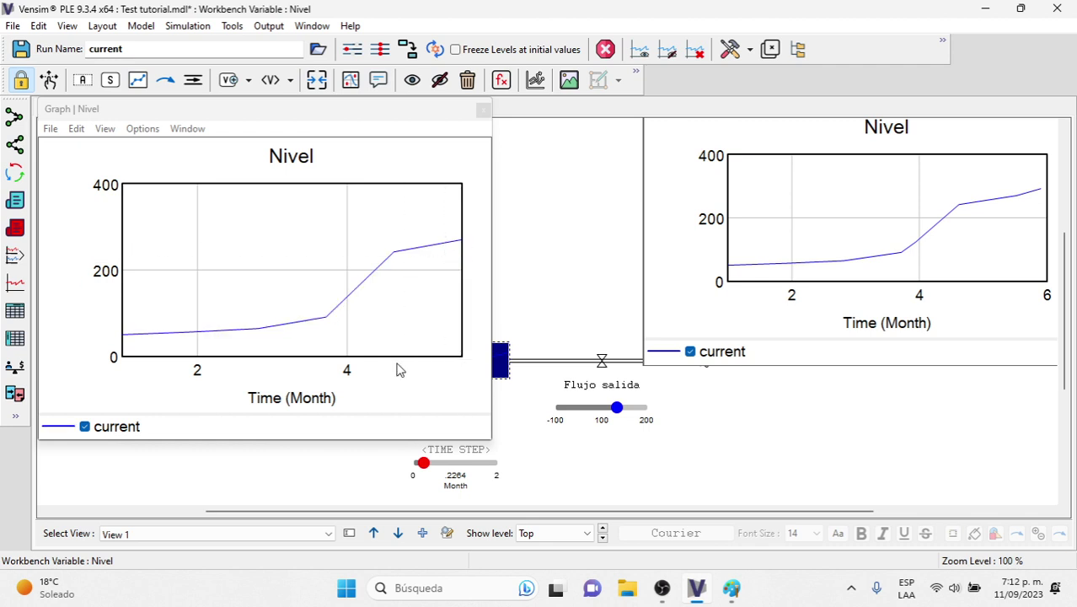
{"action": "left_click", "coordinate": [482, 112]}
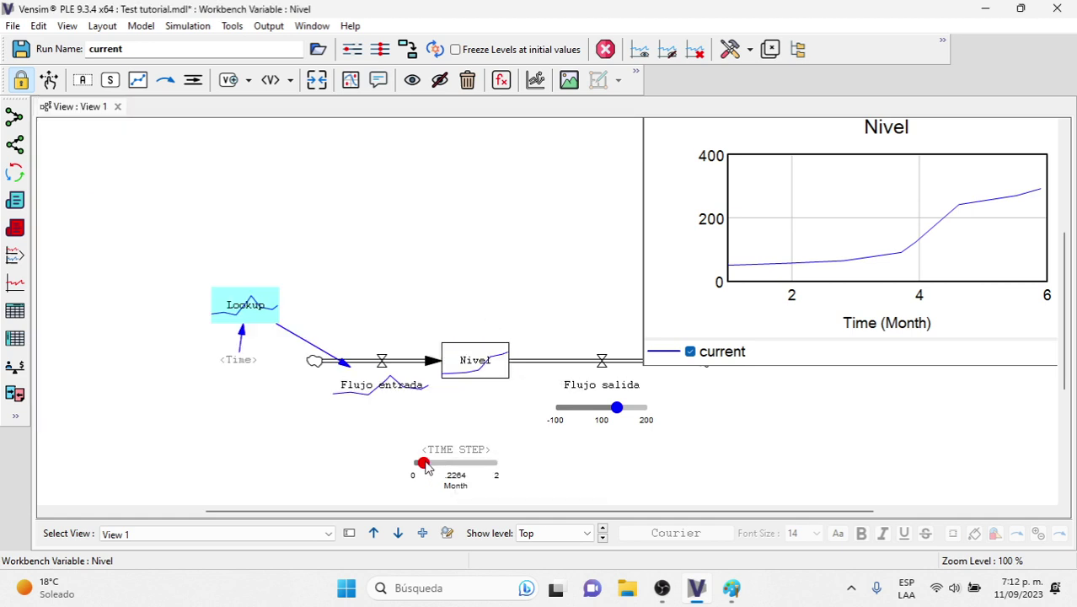
Adjust TIME STEP to 0.2453 months and review the Nivel graph again
{"action": "mouse_move", "coordinate": [426, 469]}
{"action": "left_mouse_down"}
{"action": "mouse_move", "coordinate": [495, 459]}
{"action": "mouse_move", "coordinate": [426, 465]}
{"action": "left_mouse_up"}
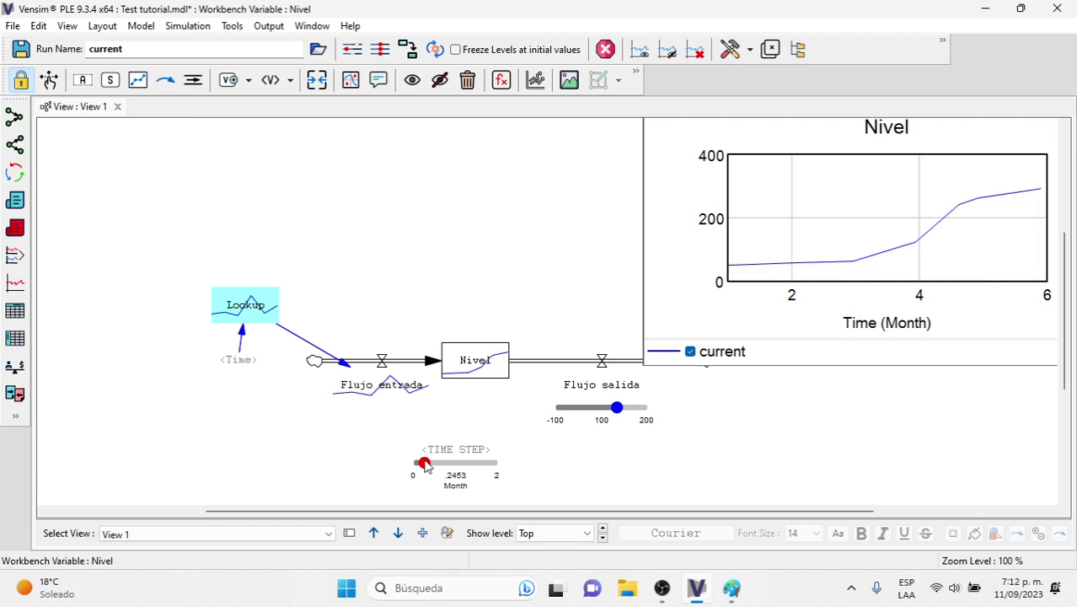
{"action": "left_click", "coordinate": [475, 360]}
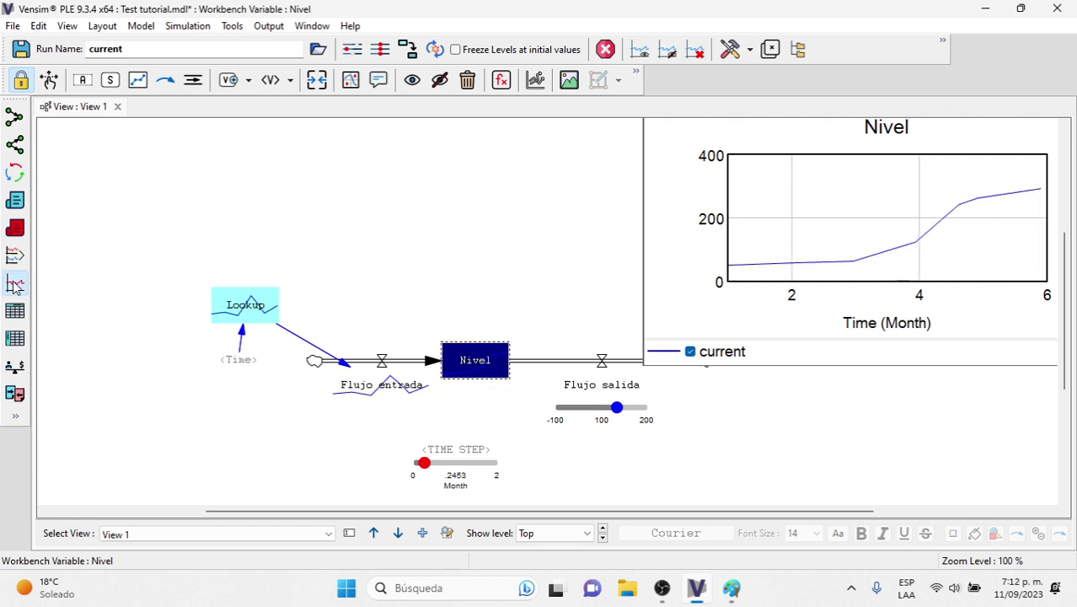
{"action": "left_click", "coordinate": [15, 283]}
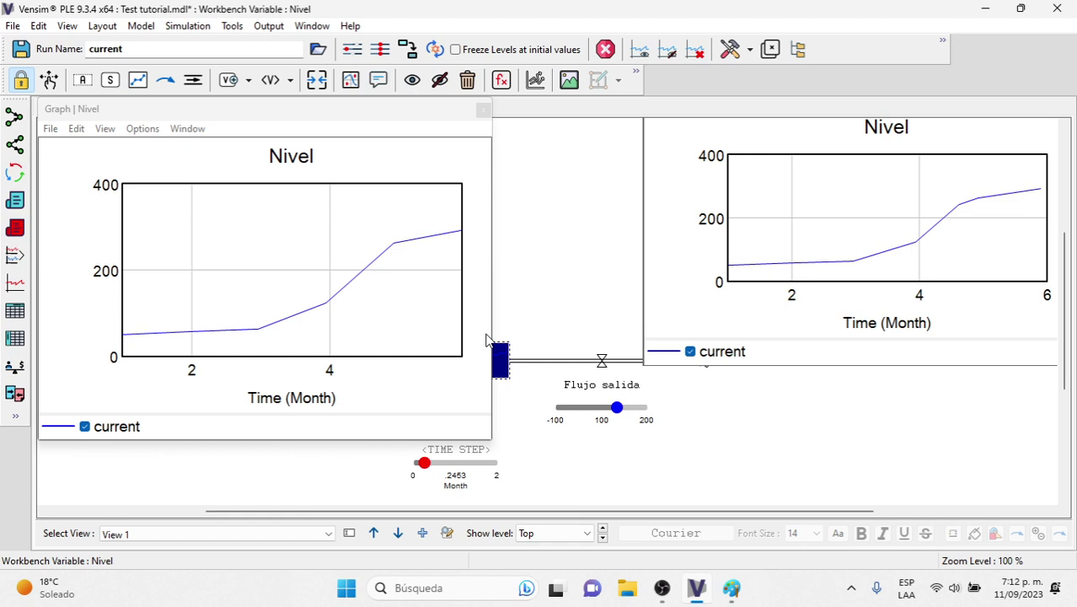
{"action": "left_click", "coordinate": [483, 109]}
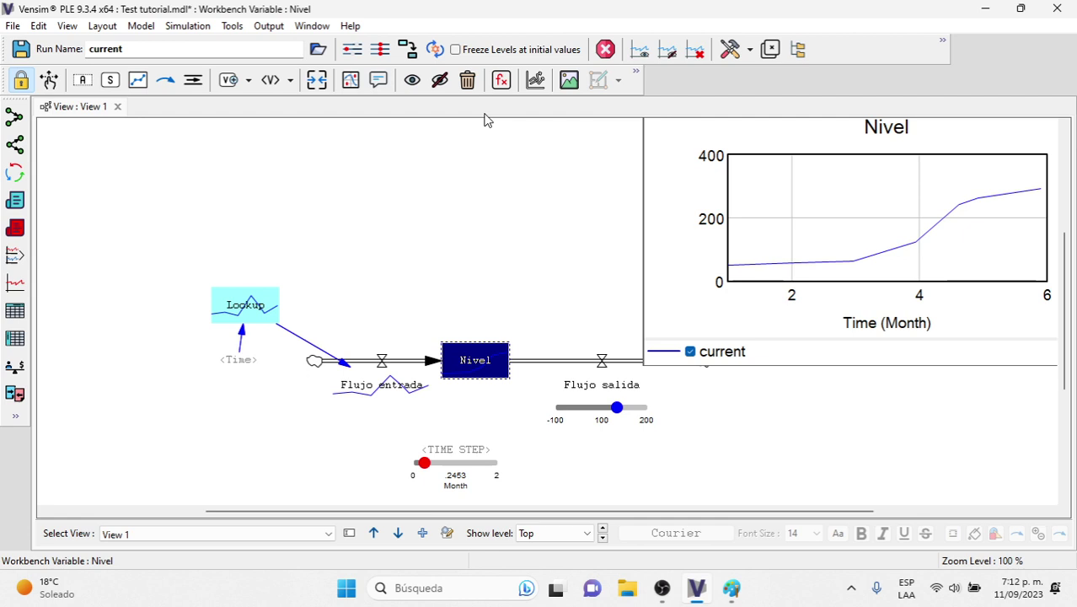
Open Excel with a new blank workbook and dismiss the licence notice
{"action": "left_click", "coordinate": [421, 595]}
{"action": "type", "text": "exce"}
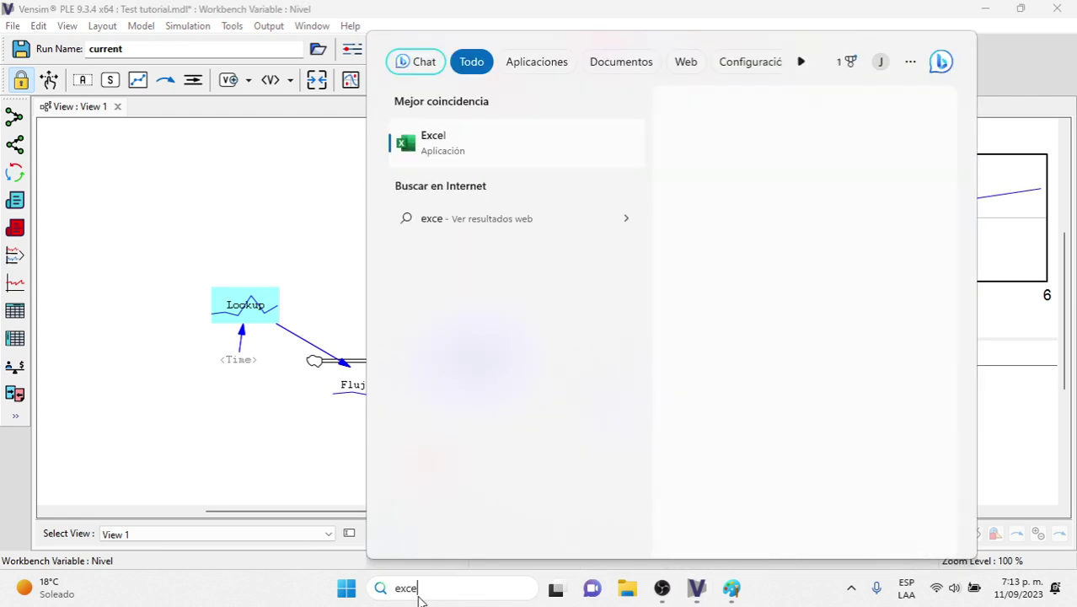
{"action": "left_click", "coordinate": [447, 149]}
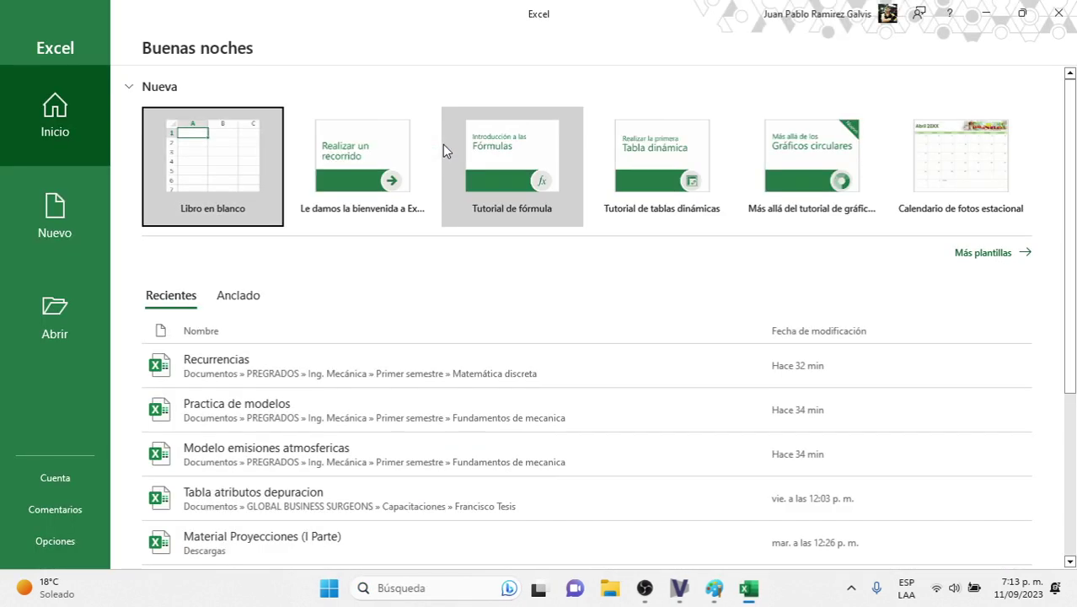
{"action": "left_click", "coordinate": [235, 178]}
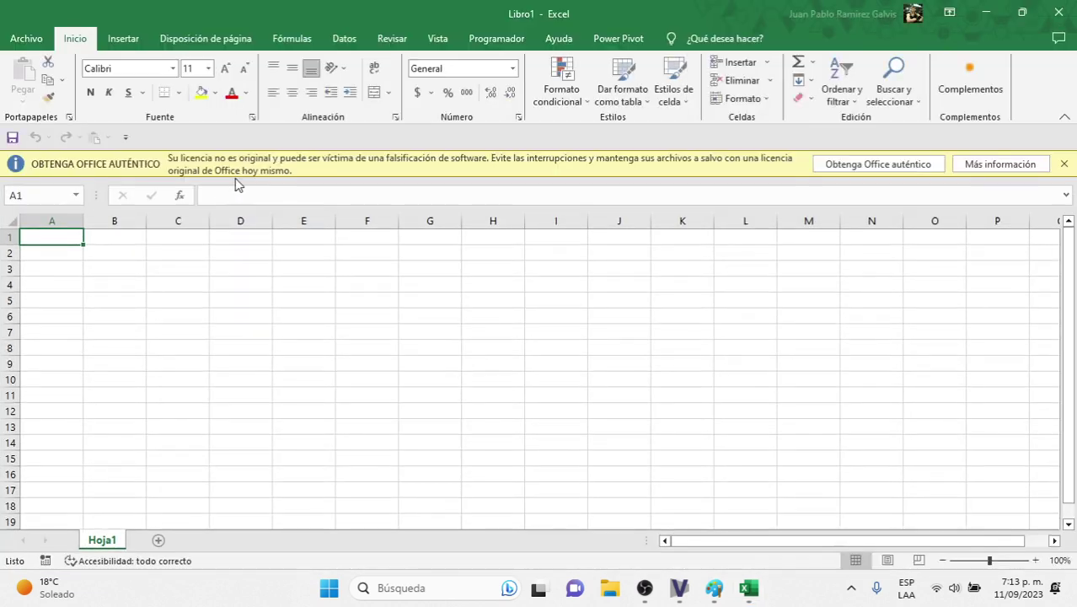
{"action": "left_click", "coordinate": [1063, 165]}
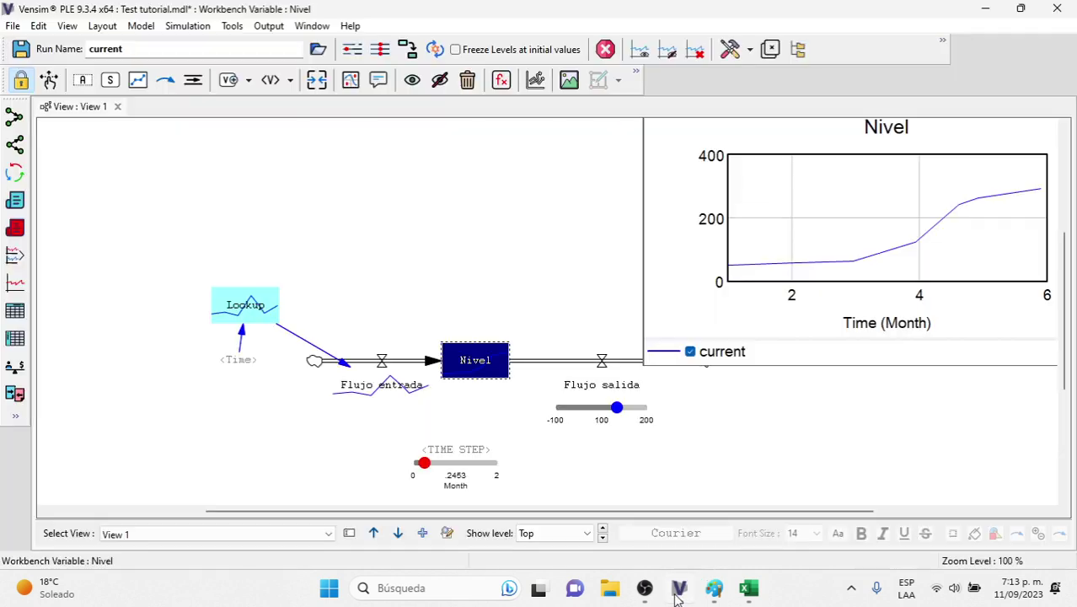
Back in Vensim, restart SyntheSim overwriting the current dataset, and open a Nivel results table with time running down
{"action": "left_click", "coordinate": [680, 590]}
{"action": "left_click", "coordinate": [605, 49]}
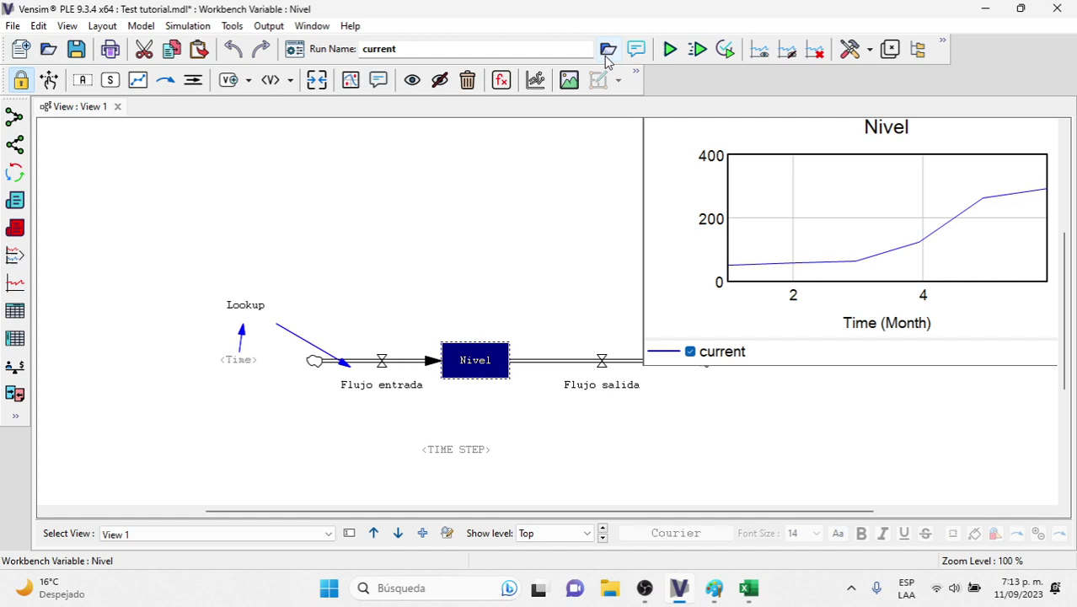
{"action": "left_click", "coordinate": [698, 49]}
{"action": "left_click", "coordinate": [507, 287]}
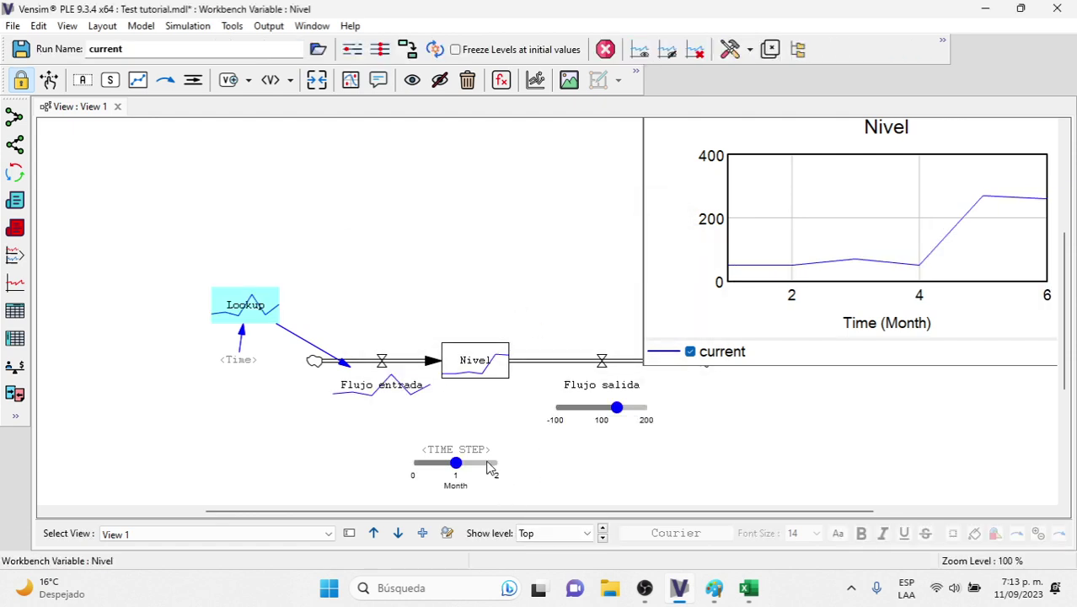
{"action": "left_click", "coordinate": [477, 365]}
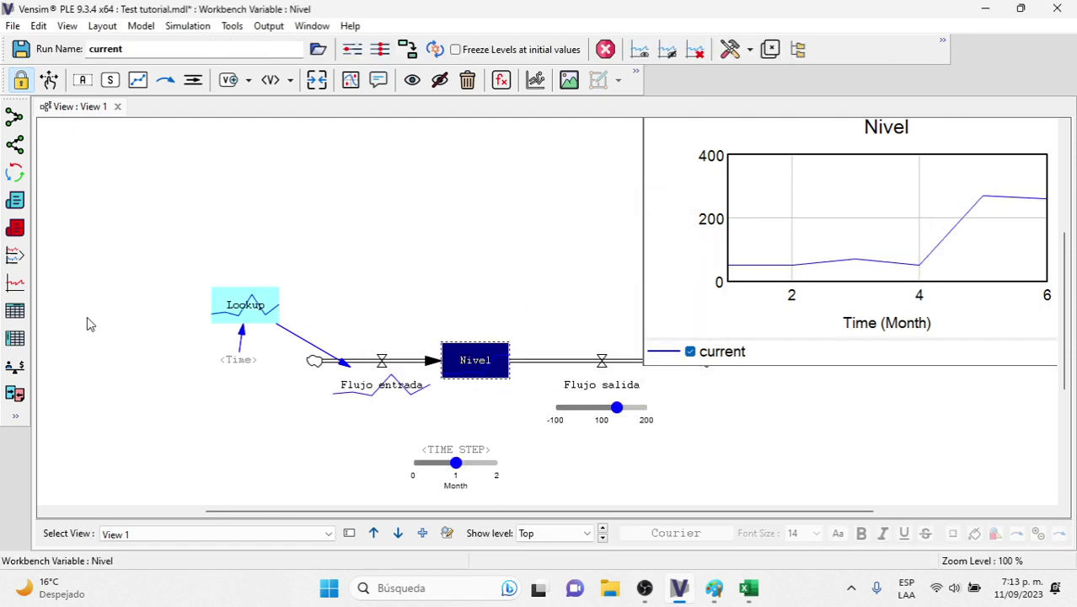
{"action": "left_click", "coordinate": [14, 339]}
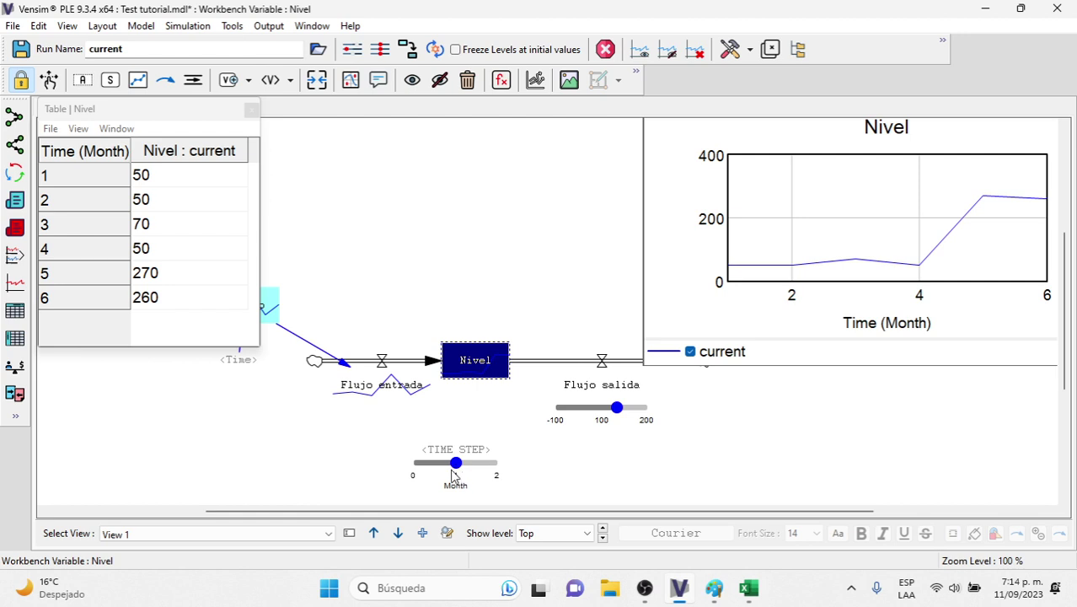
Lower TIME STEP to 0.01887 months and add the new Nivel results as another column in the results table
{"action": "left_click_drag", "start_coordinate": [455, 469], "coordinate": [415, 469]}
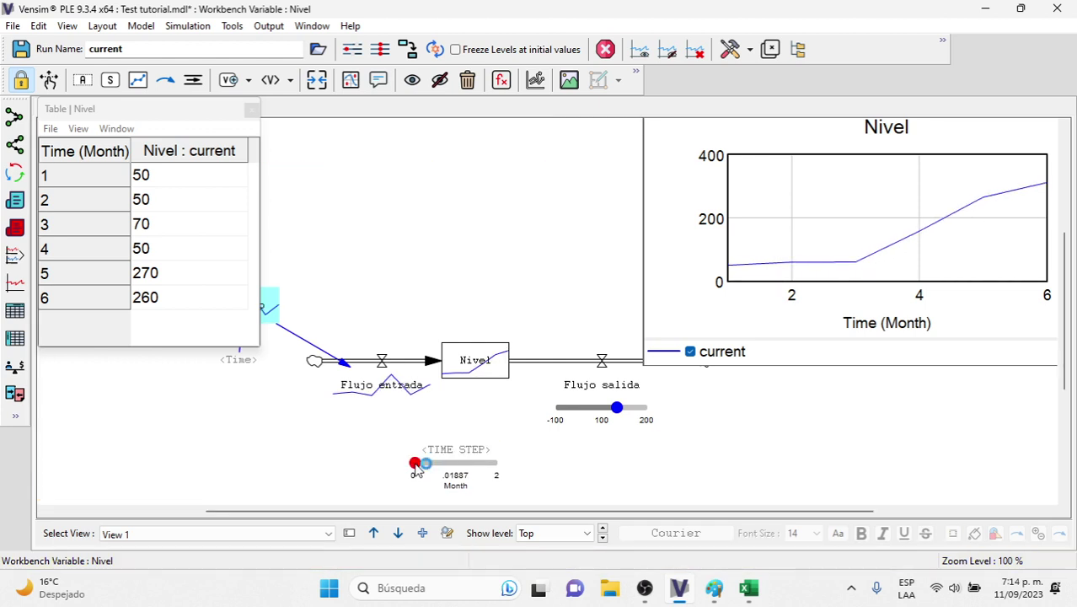
{"action": "left_click", "coordinate": [468, 361]}
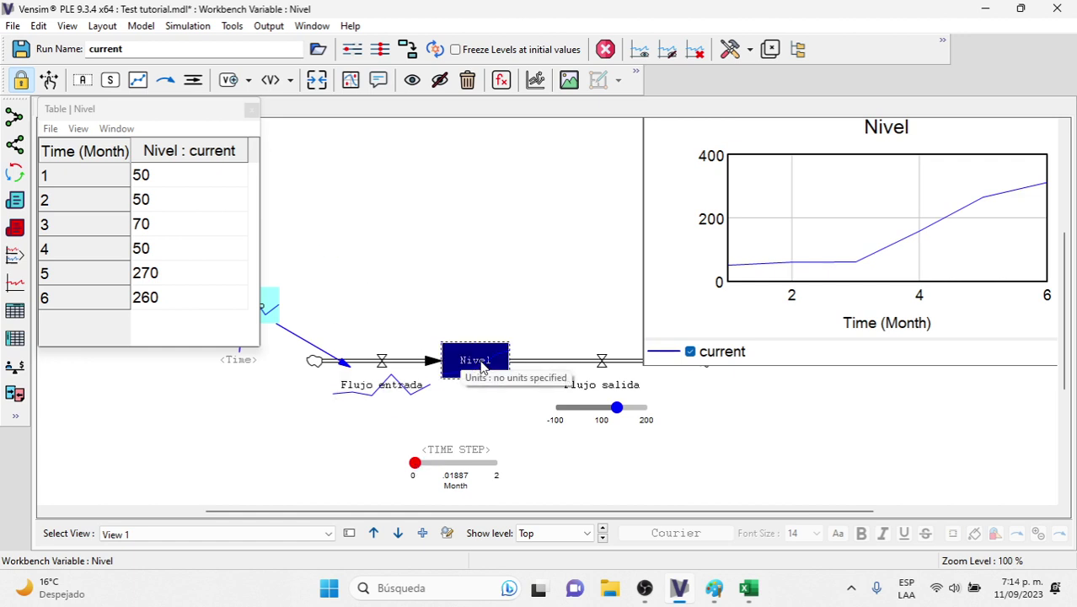
{"action": "left_click", "coordinate": [15, 341]}
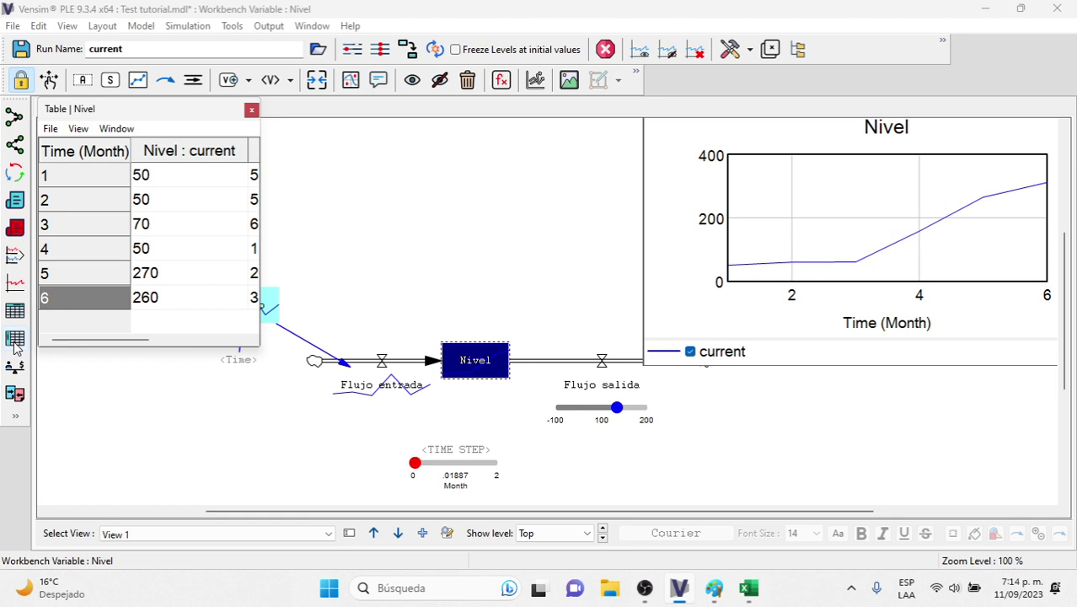
{"action": "left_click_drag", "start_coordinate": [103, 338], "coordinate": [197, 337]}
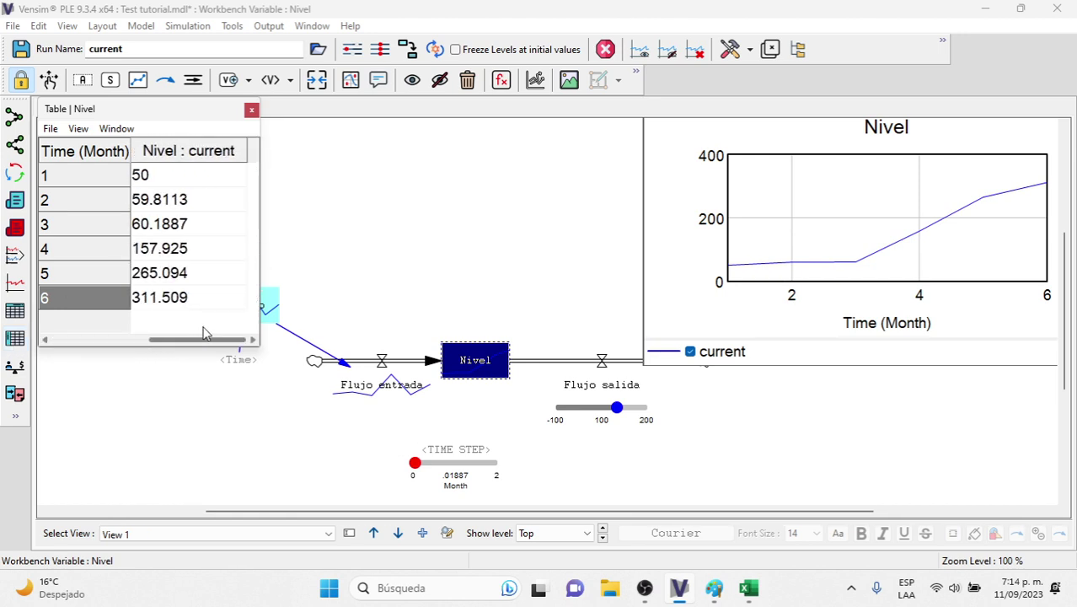
Copy the entire Nivel results table and paste it into the blank Excel workbook at cell A1
{"action": "left_click", "coordinate": [77, 129]}
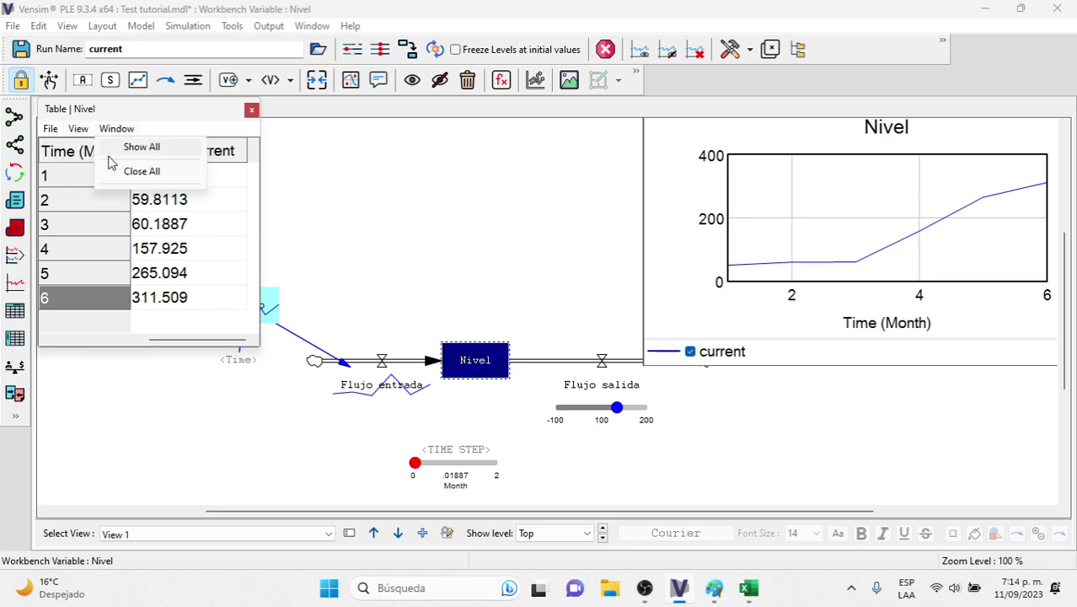
{"action": "left_click", "coordinate": [108, 164]}
{"action": "left_click", "coordinate": [78, 129]}
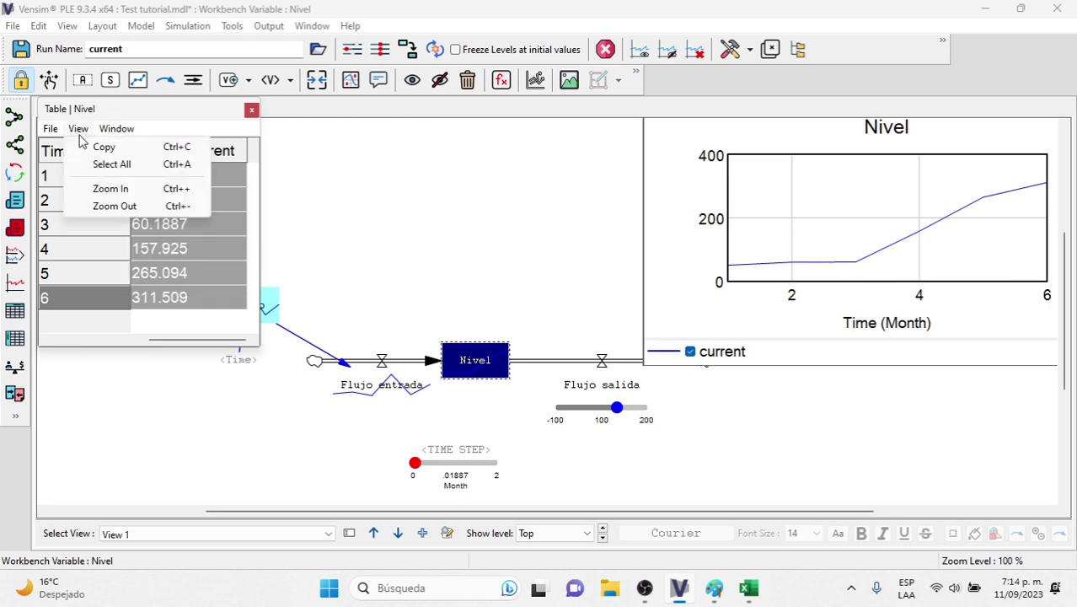
{"action": "left_click", "coordinate": [100, 147]}
{"action": "left_click", "coordinate": [750, 590]}
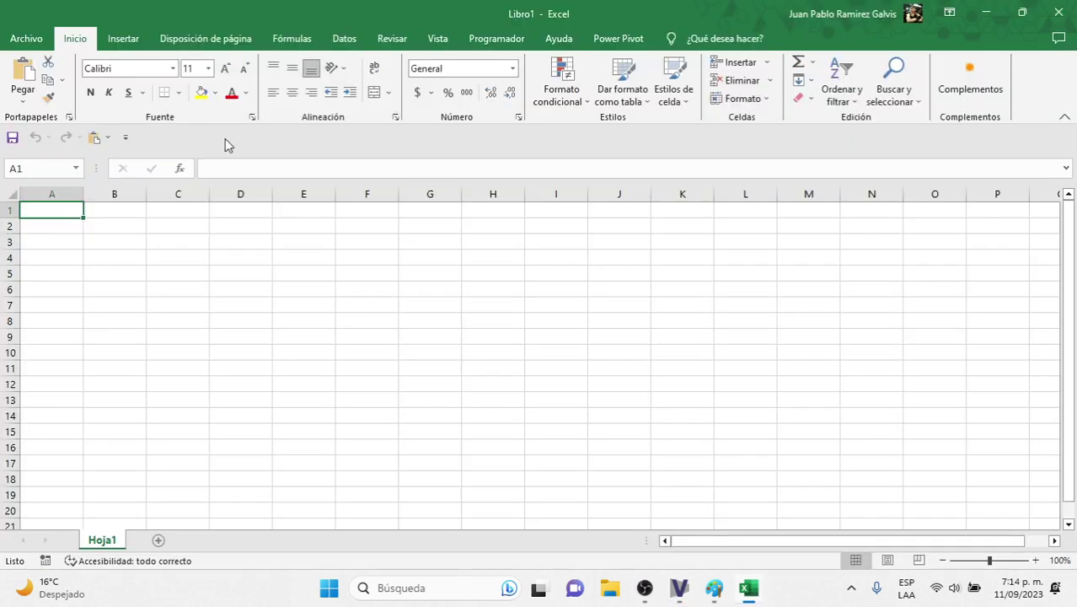
{"action": "left_click", "coordinate": [21, 103]}
{"action": "left_click", "coordinate": [21, 139]}
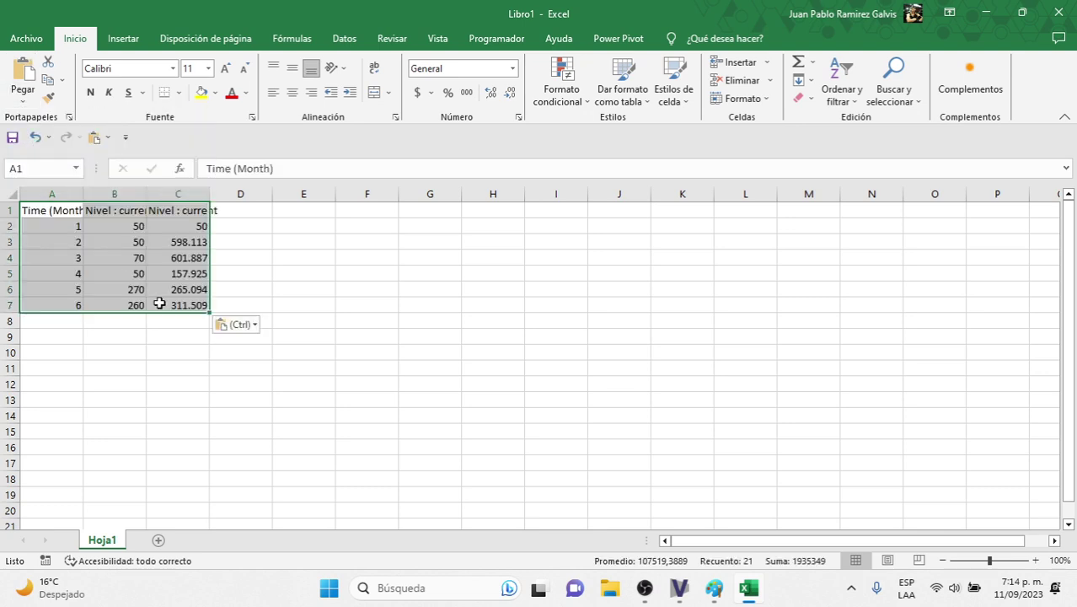
{"action": "key", "text": "Right"}
{"action": "key", "text": "Right"}
{"action": "key", "text": "Right"}
{"action": "key", "text": "Right"}
{"action": "key", "text": "Right"}
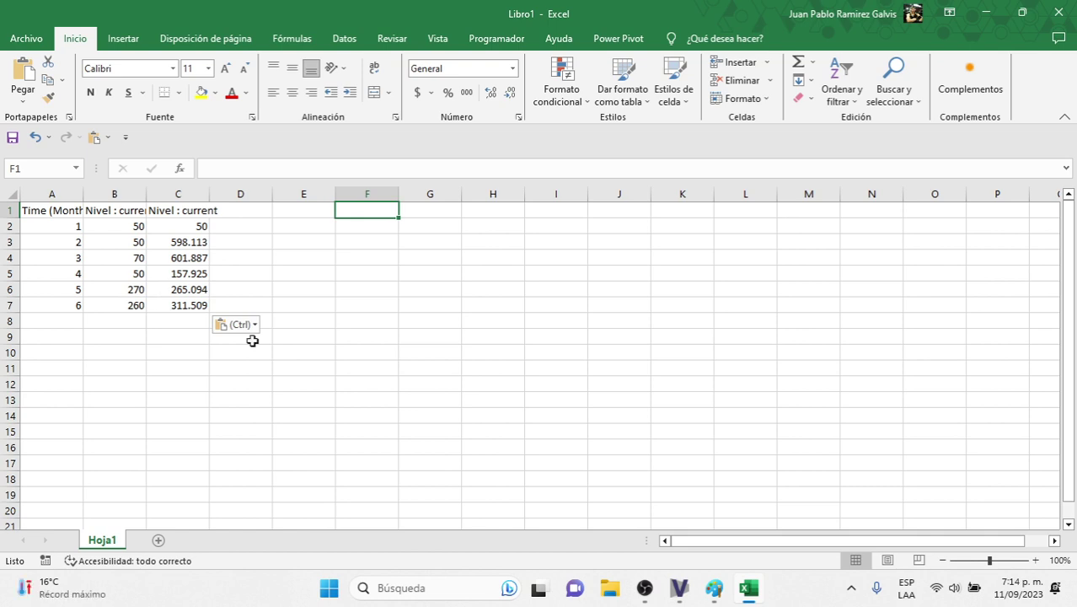
Switch back to Vensim and end the SyntheSim session
{"action": "left_click", "coordinate": [680, 590]}
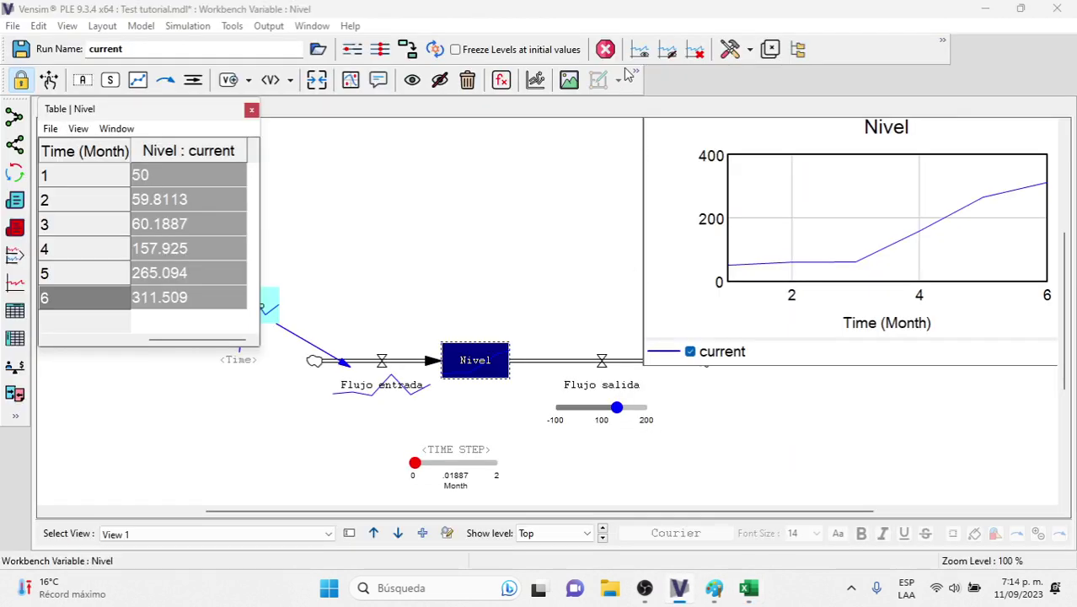
{"action": "left_click", "coordinate": [606, 49]}
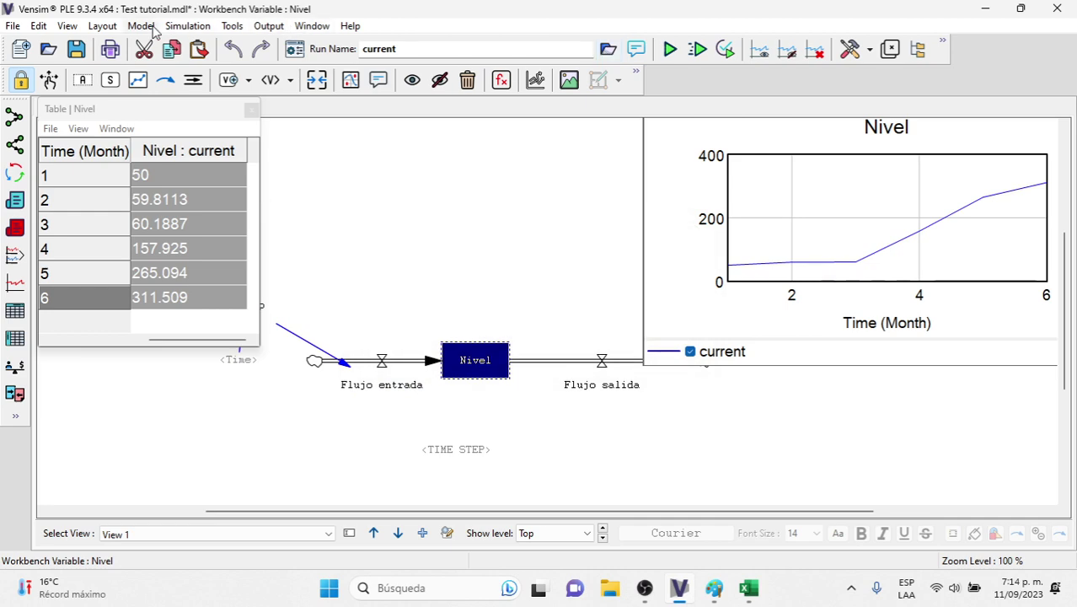
Set the model's integration technique to Runge-Kutta 4 Auto and close the old Nivel results table
{"action": "left_click", "coordinate": [178, 30]}
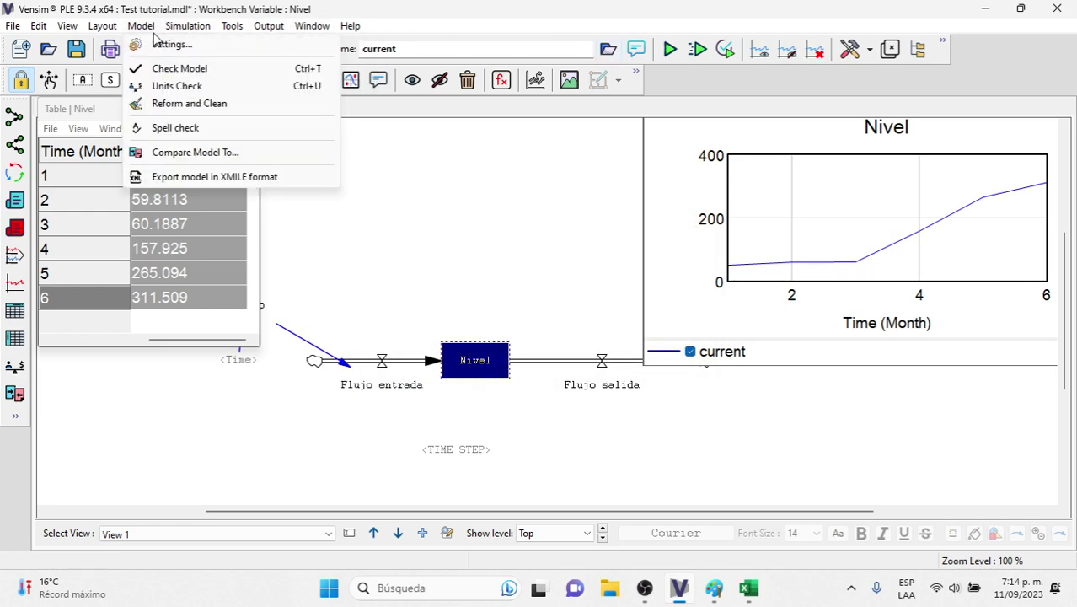
{"action": "left_click", "coordinate": [155, 42]}
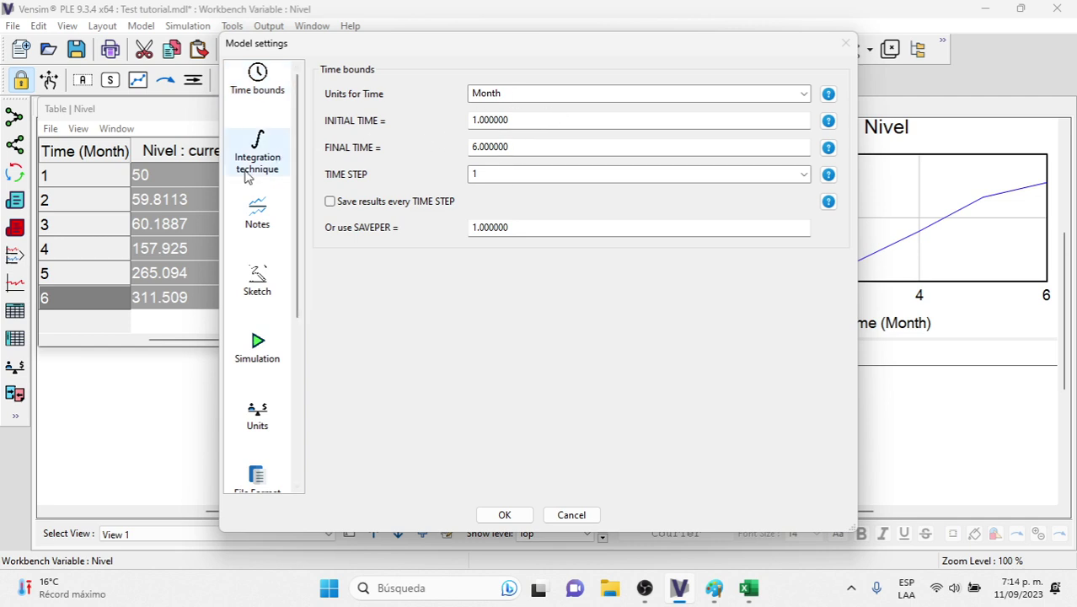
{"action": "left_click", "coordinate": [268, 156]}
{"action": "left_click", "coordinate": [422, 94]}
{"action": "left_click", "coordinate": [426, 113]}
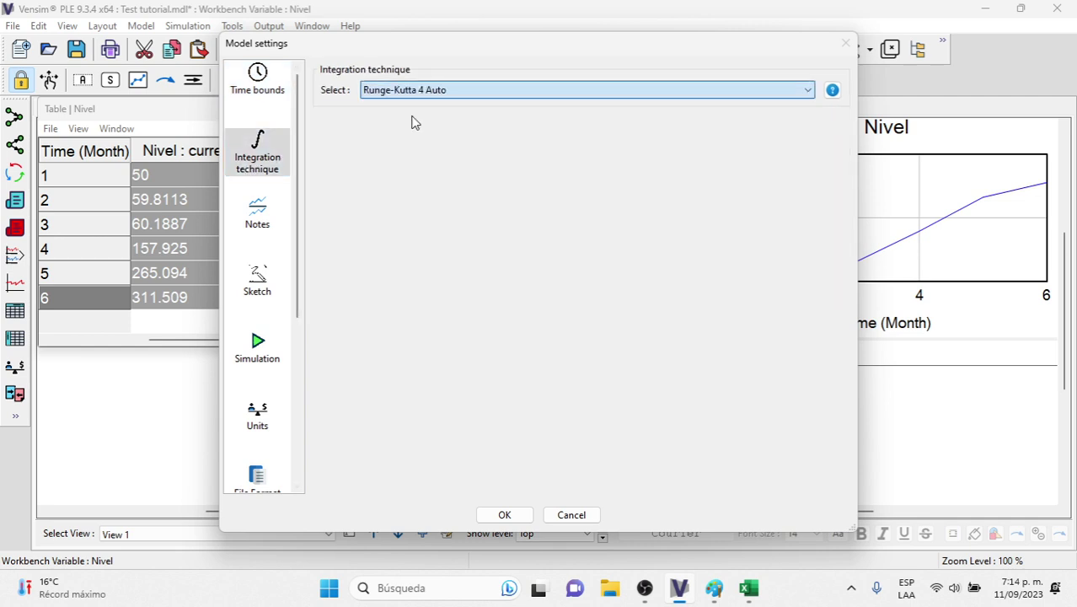
{"action": "left_click", "coordinate": [509, 525]}
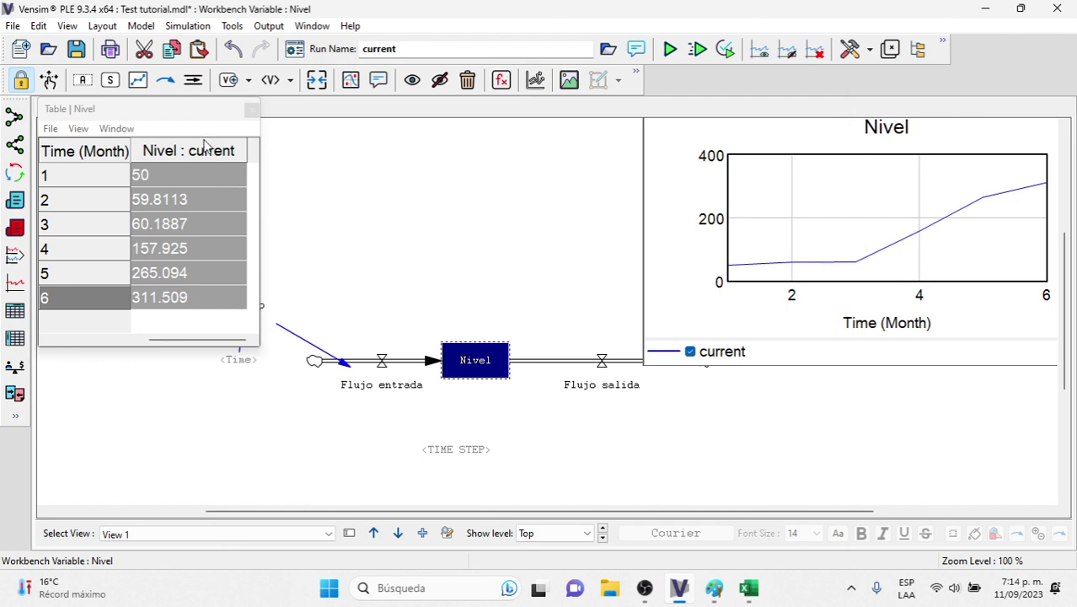
{"action": "left_click", "coordinate": [253, 110]}
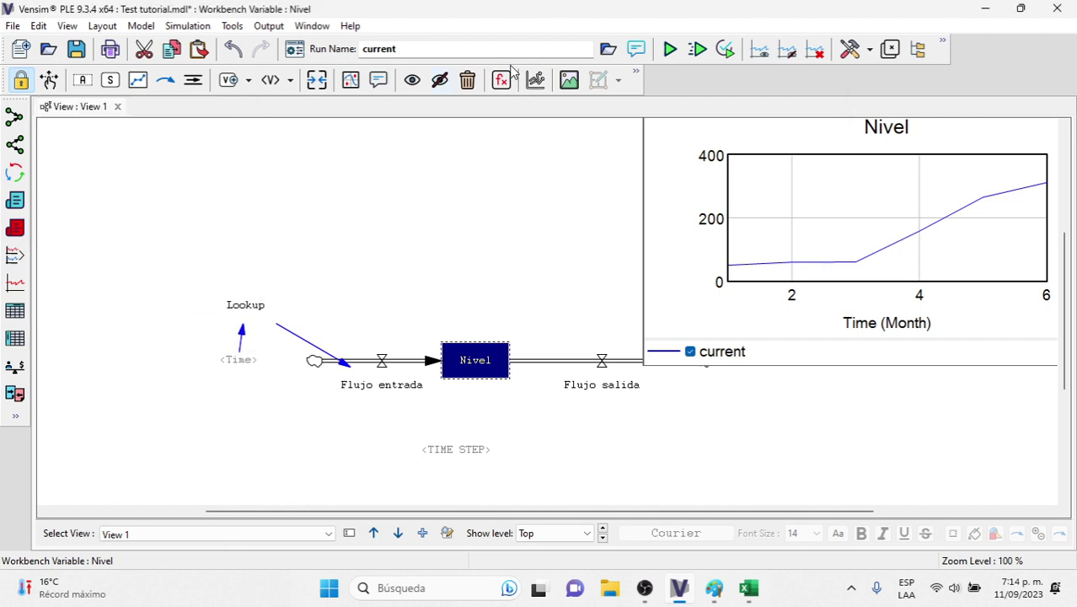
{"action": "left_click", "coordinate": [696, 48]}
{"action": "left_click", "coordinate": [509, 285]}
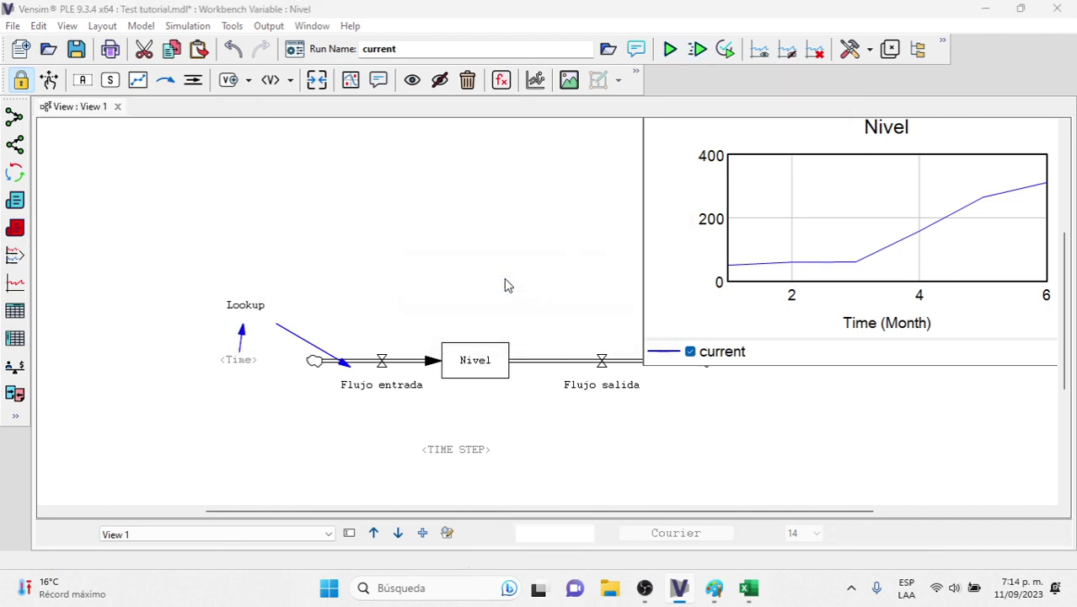
{"action": "mouse_move", "coordinate": [458, 468]}
{"action": "left_mouse_down"}
{"action": "mouse_move", "coordinate": [425, 466]}
{"action": "mouse_move", "coordinate": [454, 465]}
{"action": "left_mouse_up"}
{"action": "left_click", "coordinate": [381, 51]}
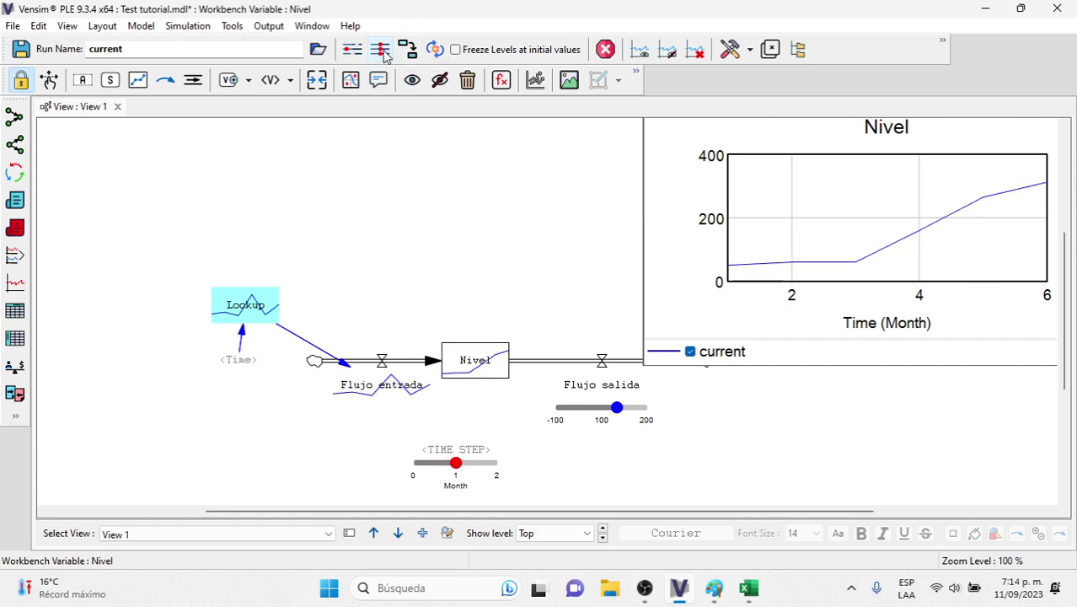
{"action": "left_click", "coordinate": [606, 49]}
Start SyntheSim again, overwriting the current dataset, and open a Nivel results table with time running down
{"action": "left_click", "coordinate": [698, 49]}
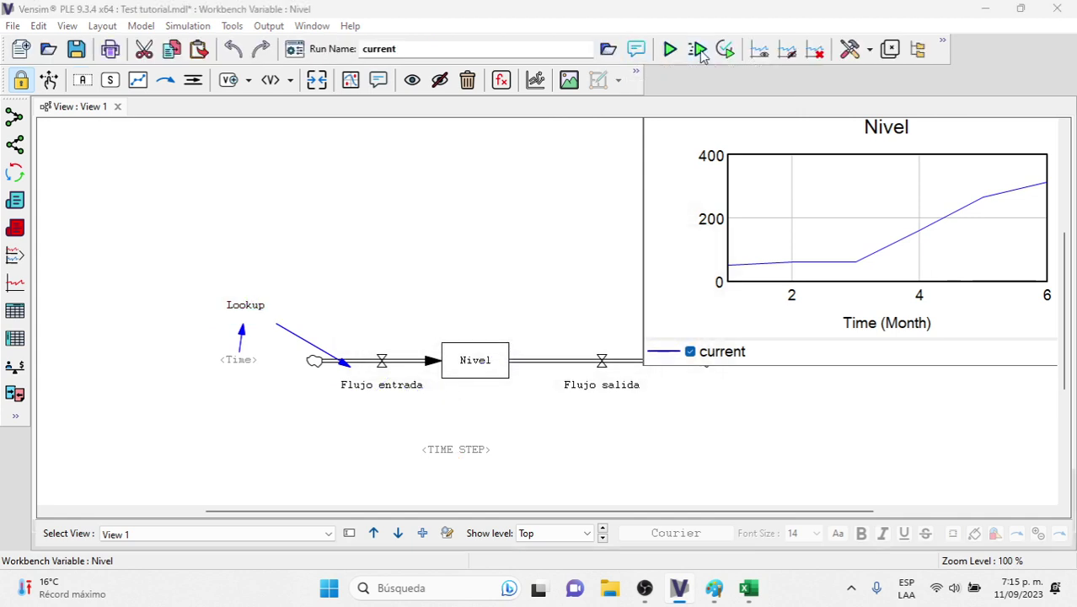
{"action": "left_click", "coordinate": [504, 285]}
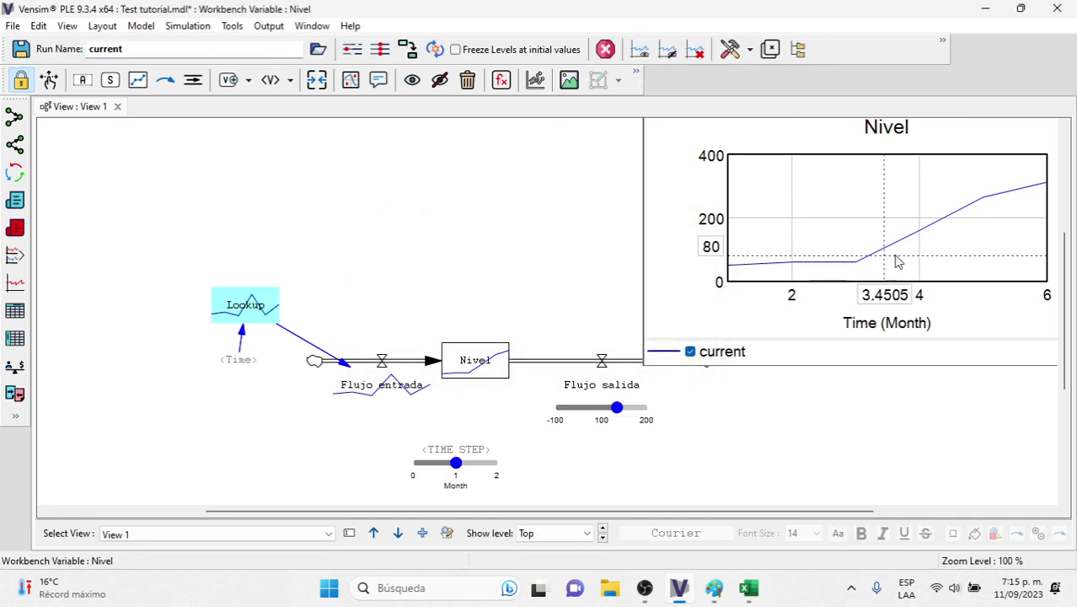
{"action": "left_click", "coordinate": [485, 355]}
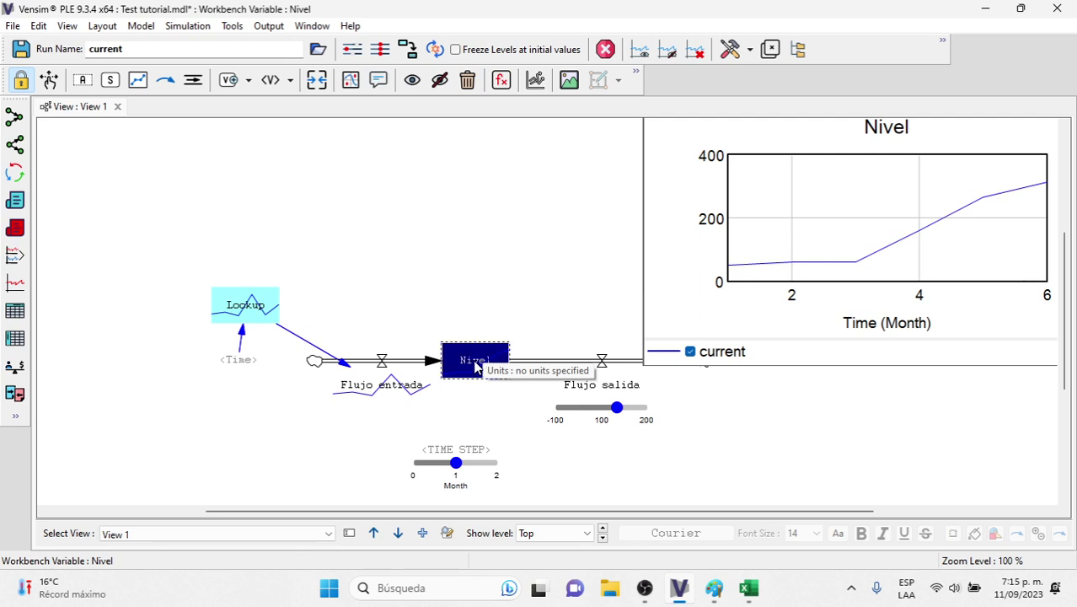
{"action": "left_click", "coordinate": [16, 338]}
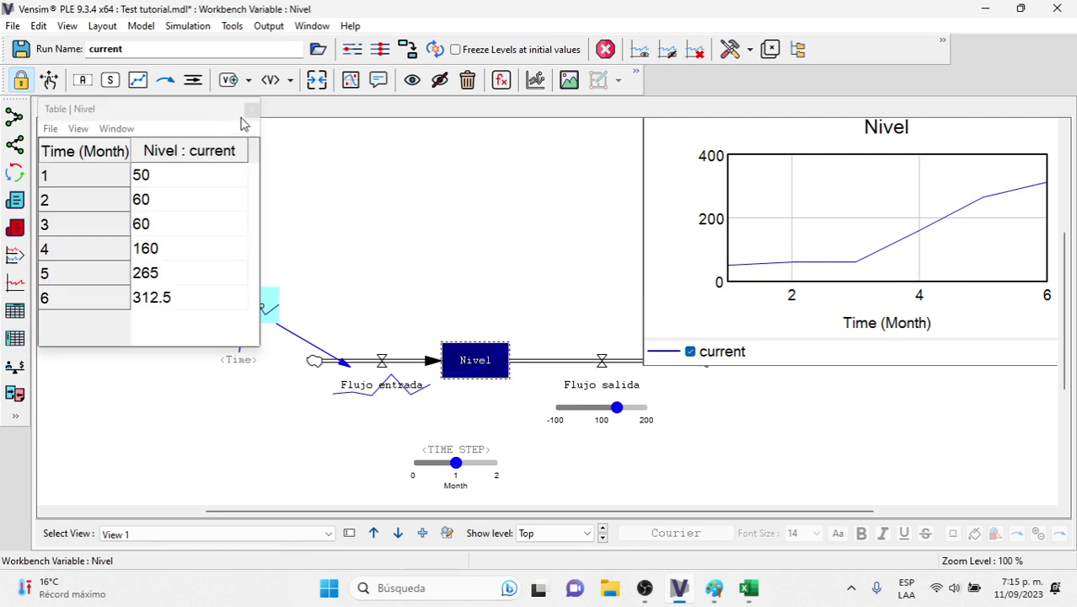
Lower TIME STEP to 0.01887 months and add the new Nivel results as another column in the results table
{"action": "left_click", "coordinate": [399, 245]}
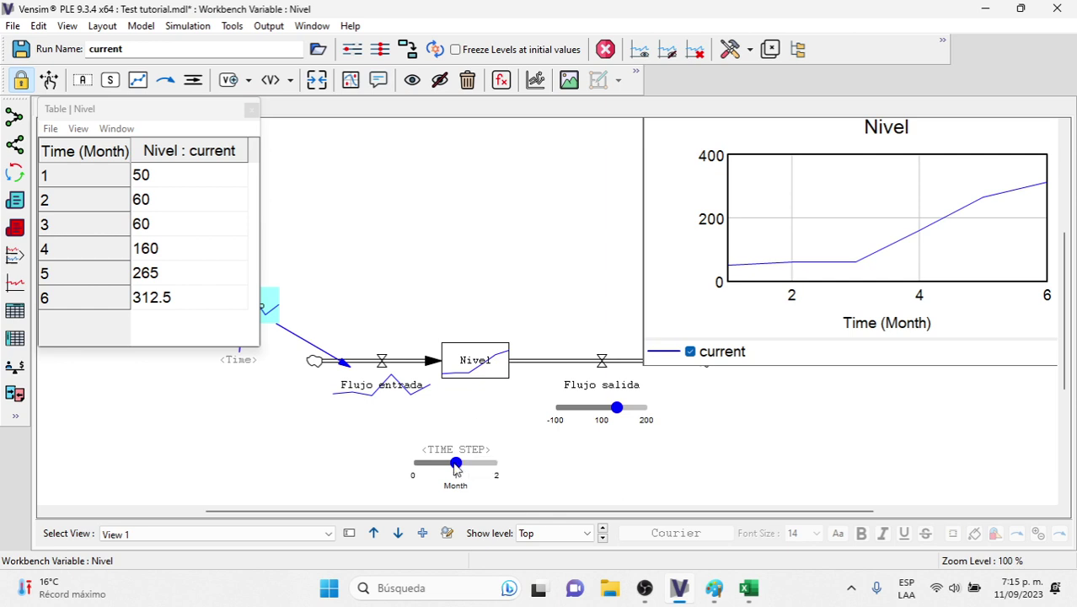
{"action": "left_click_drag", "start_coordinate": [456, 463], "coordinate": [413, 465]}
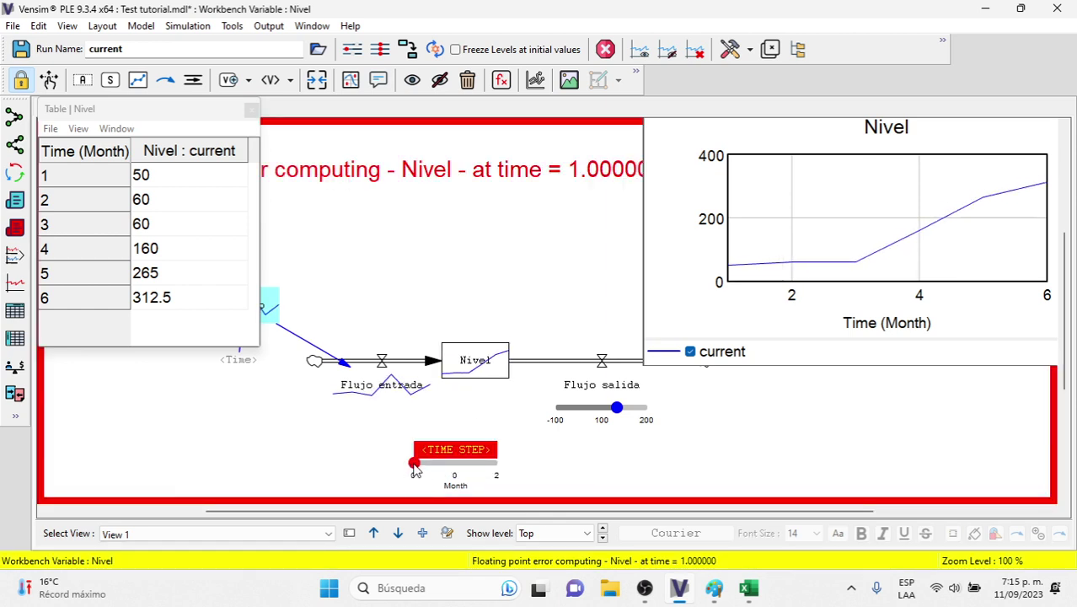
{"action": "left_click_drag", "start_coordinate": [413, 464], "coordinate": [414, 464]}
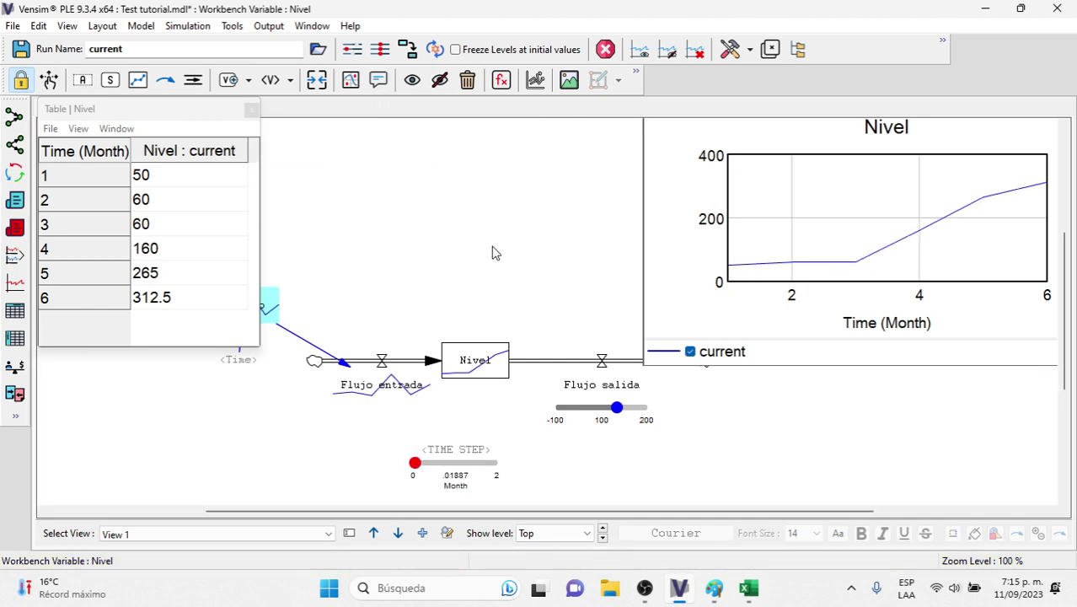
{"action": "left_click", "coordinate": [472, 361]}
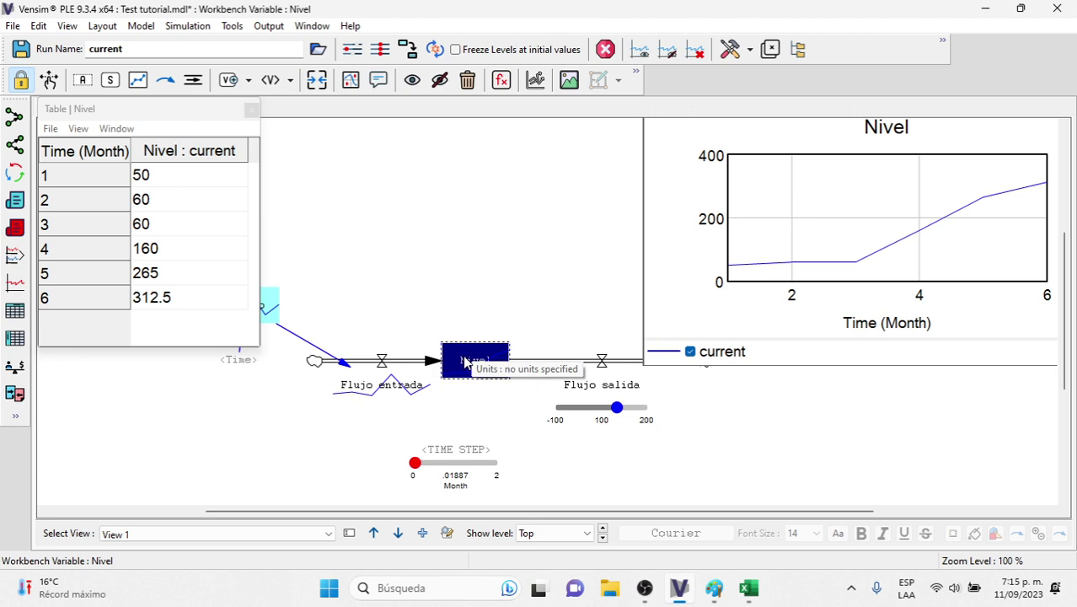
{"action": "left_click", "coordinate": [18, 339]}
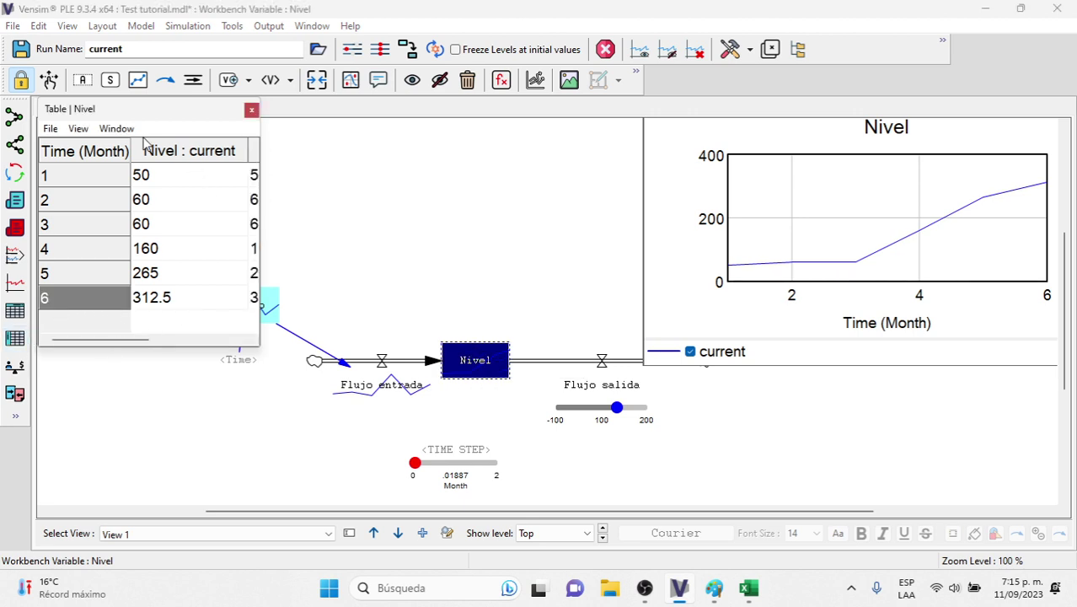
Copy the entire Nivel results table and paste it into the Excel sheet at cell F1, beside the earlier results
{"action": "left_click", "coordinate": [78, 129]}
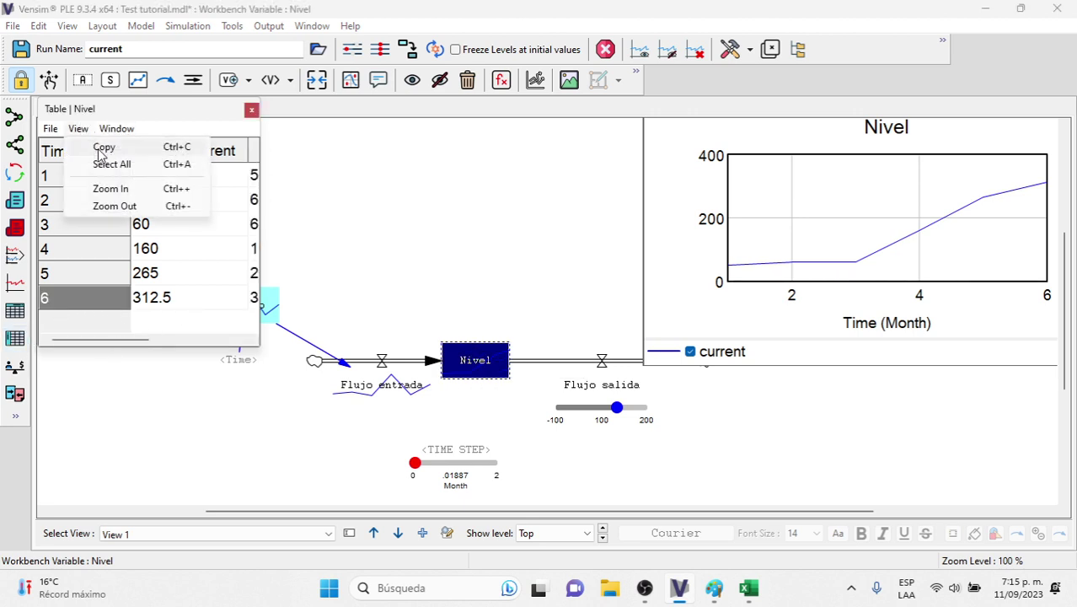
{"action": "left_click", "coordinate": [102, 164]}
{"action": "left_click", "coordinate": [77, 128]}
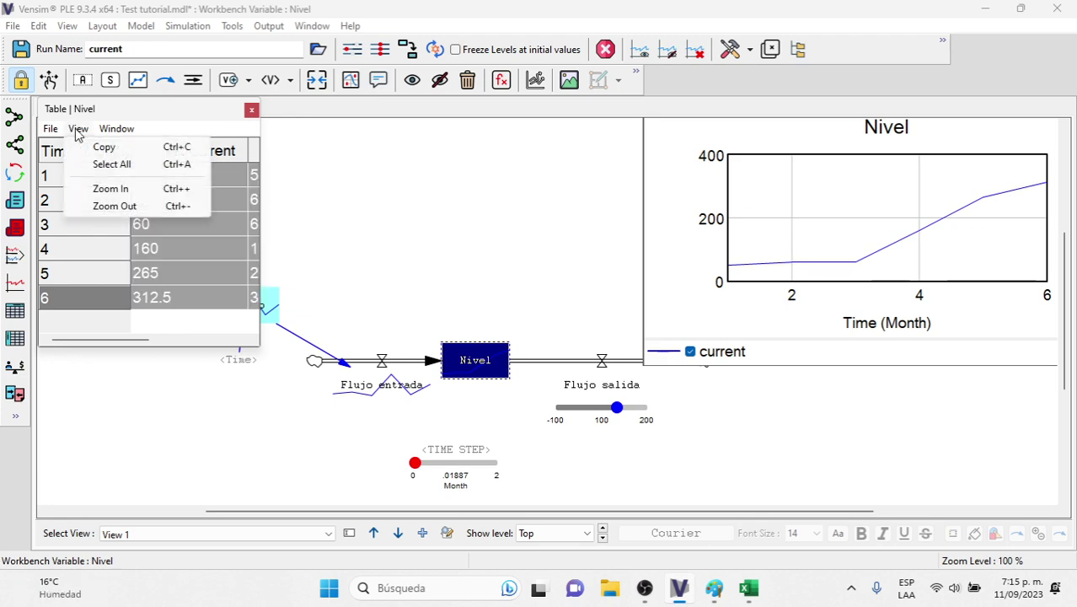
{"action": "left_click", "coordinate": [100, 147]}
{"action": "left_click", "coordinate": [750, 590]}
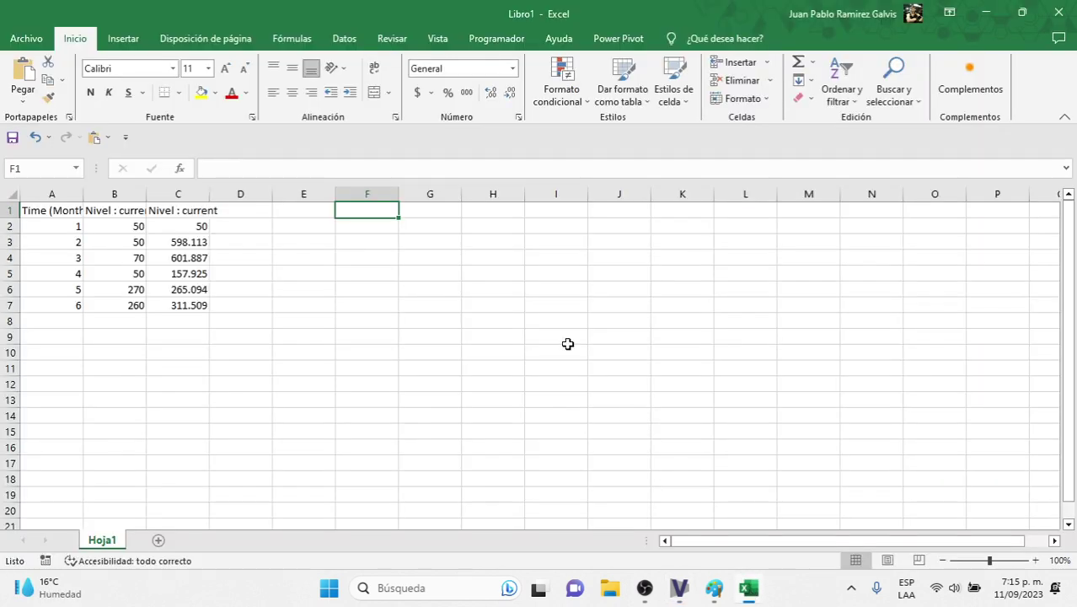
{"action": "key", "text": "ctrl+v"}
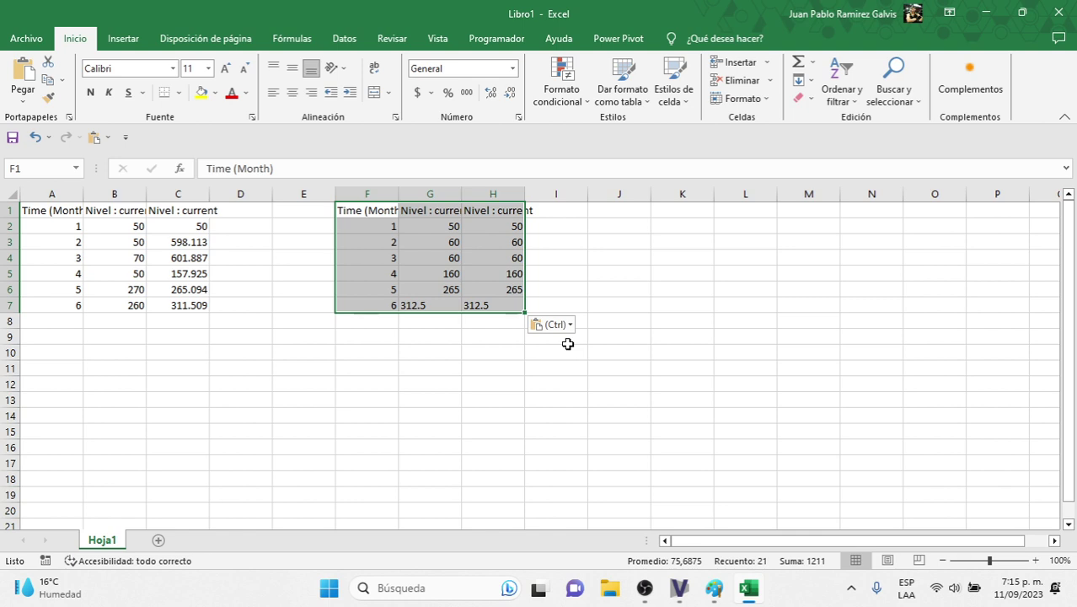
{"action": "left_click", "coordinate": [456, 319]}
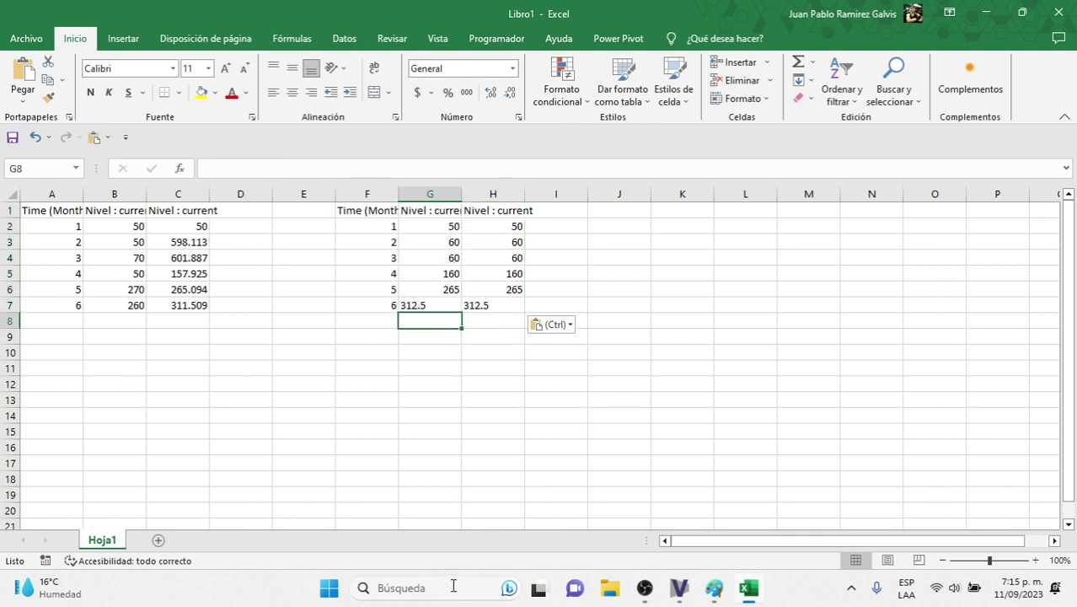
Open Notepad (Bloc de notas), paste the copied Nivel results into the blank document, and insert five blank lines above them
{"action": "left_click", "coordinate": [426, 593]}
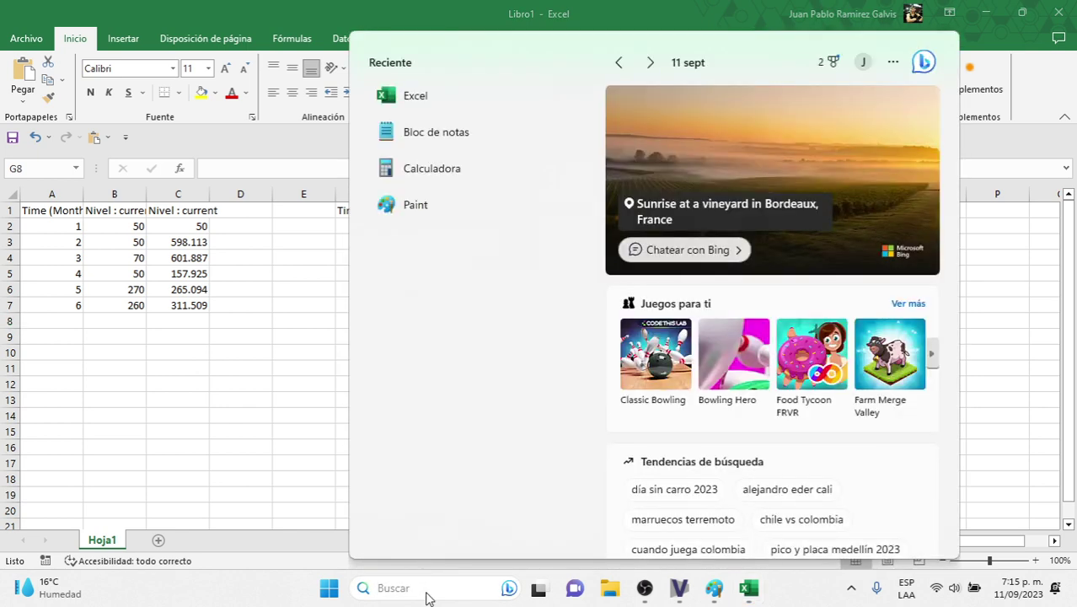
{"action": "left_click", "coordinate": [448, 135]}
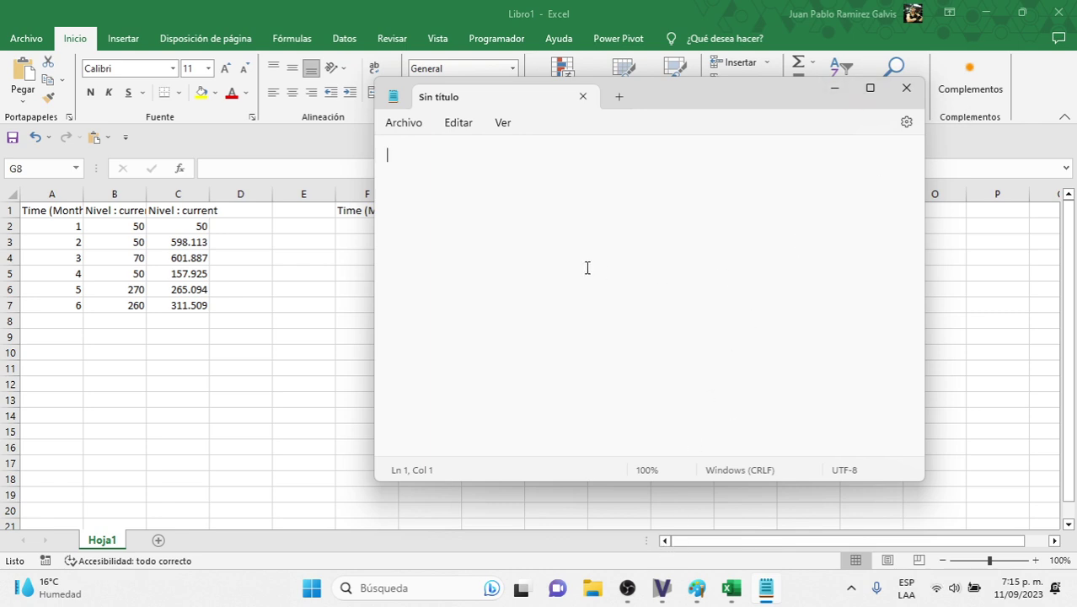
{"action": "key", "text": "ctrl+v"}
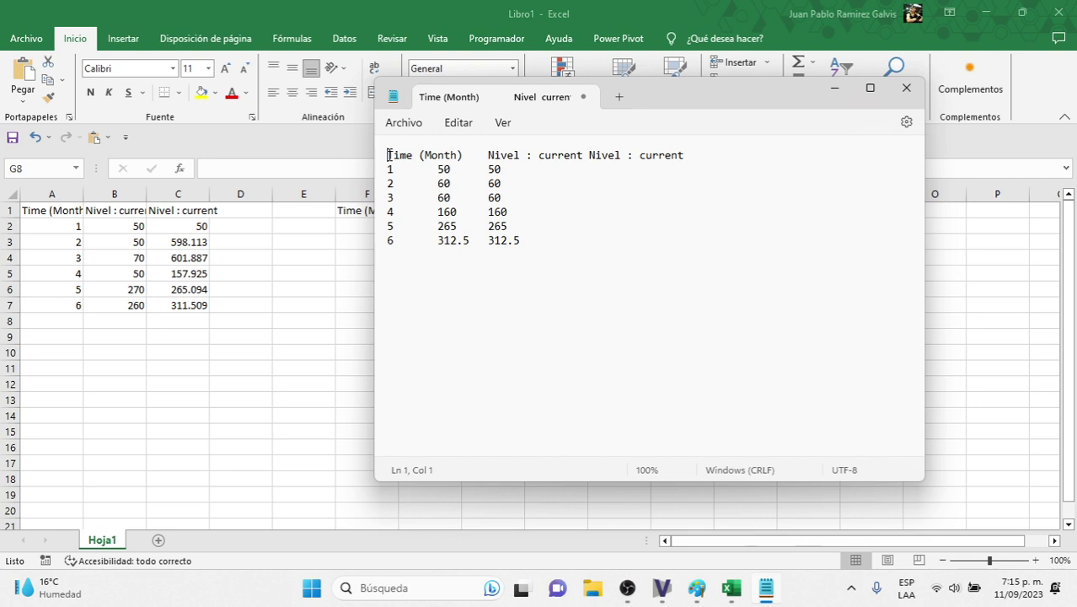
{"action": "key", "text": "Return"}
{"action": "key", "text": "Return"}
{"action": "key", "text": "Return"}
{"action": "key", "text": "Return"}
{"action": "key", "text": "Return"}
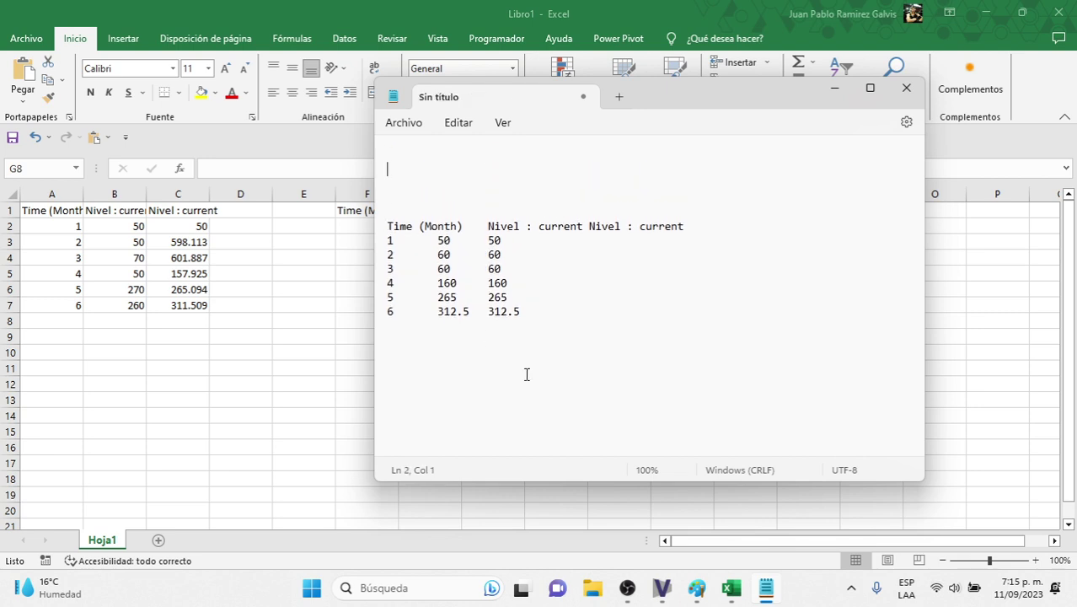
Switch back to Vensim, close the Nivel results table, and end the SyntheSim session
{"action": "left_click", "coordinate": [662, 588]}
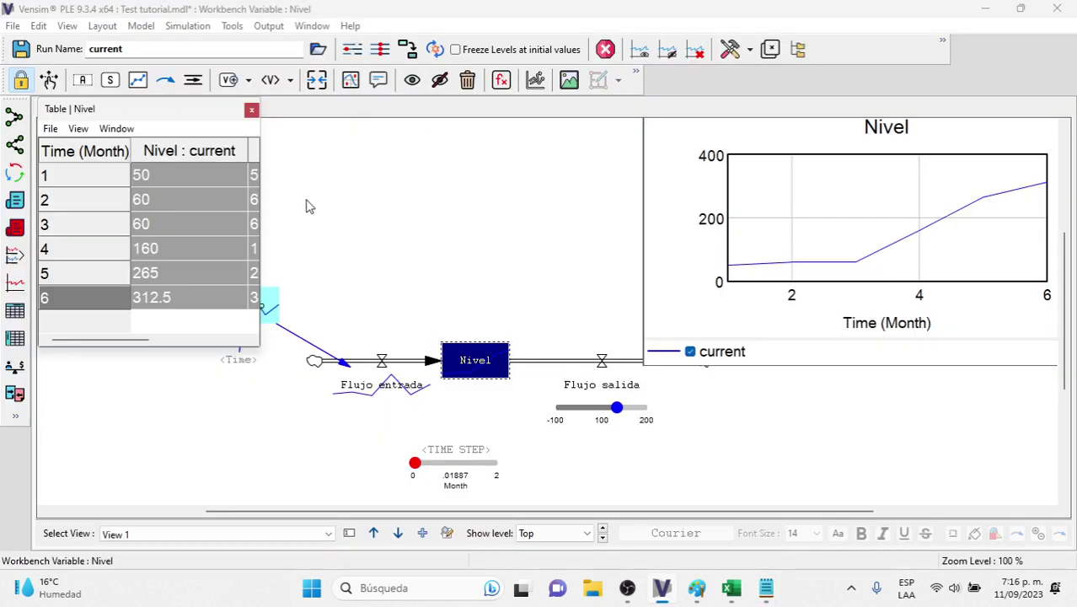
{"action": "left_click", "coordinate": [252, 111]}
{"action": "left_click", "coordinate": [606, 49]}
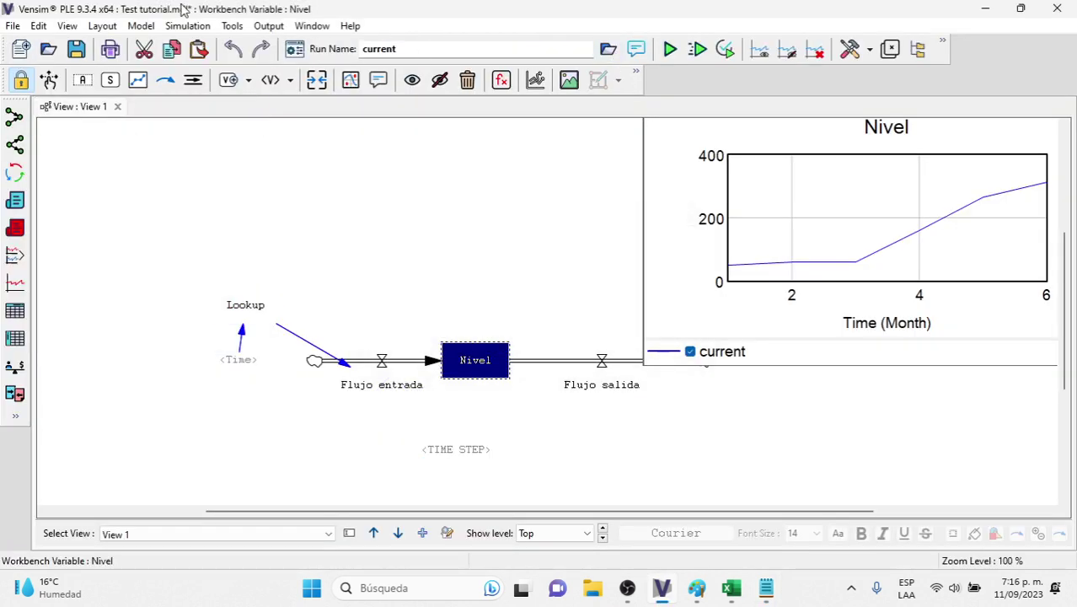
Change the model's integration technique back to the method used before Runge-Kutta 4 Auto
{"action": "left_click", "coordinate": [142, 26]}
{"action": "left_click", "coordinate": [164, 42]}
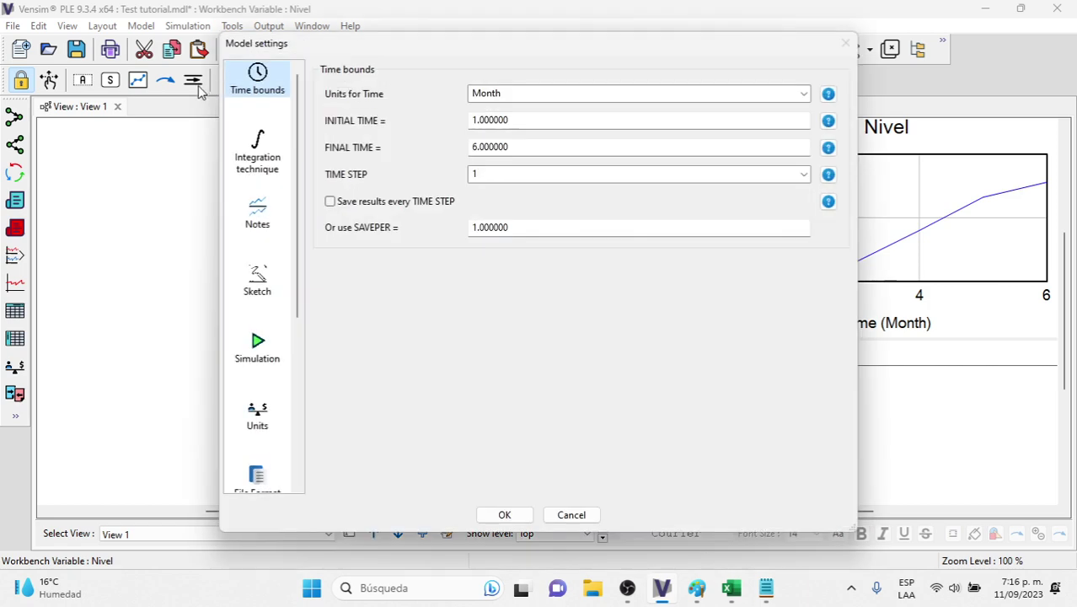
{"action": "left_click", "coordinate": [281, 173]}
{"action": "left_click", "coordinate": [430, 90]}
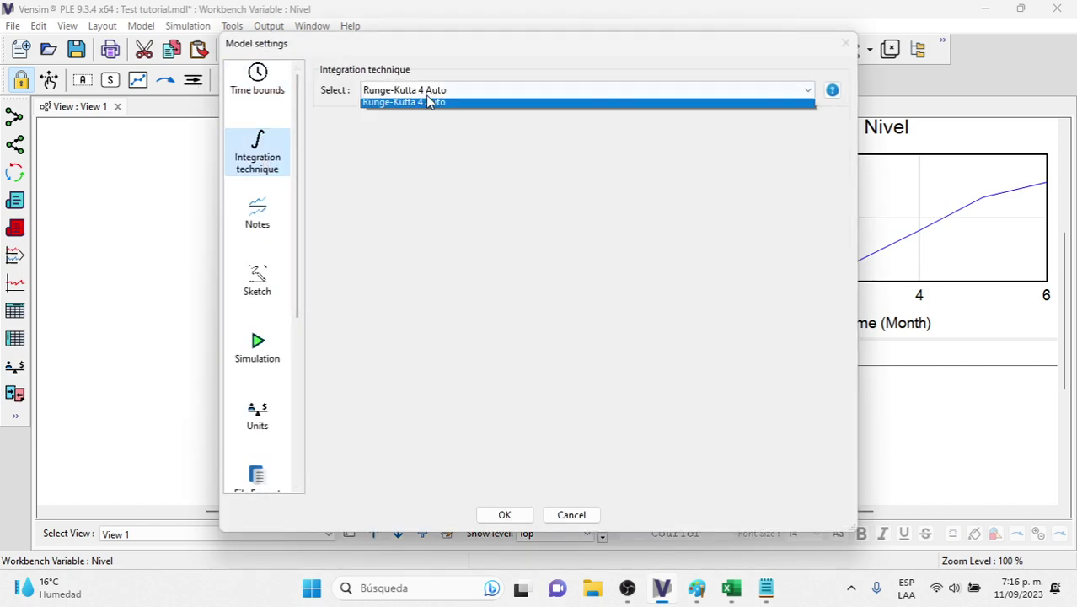
{"action": "left_click", "coordinate": [413, 106]}
{"action": "left_click", "coordinate": [505, 514]}
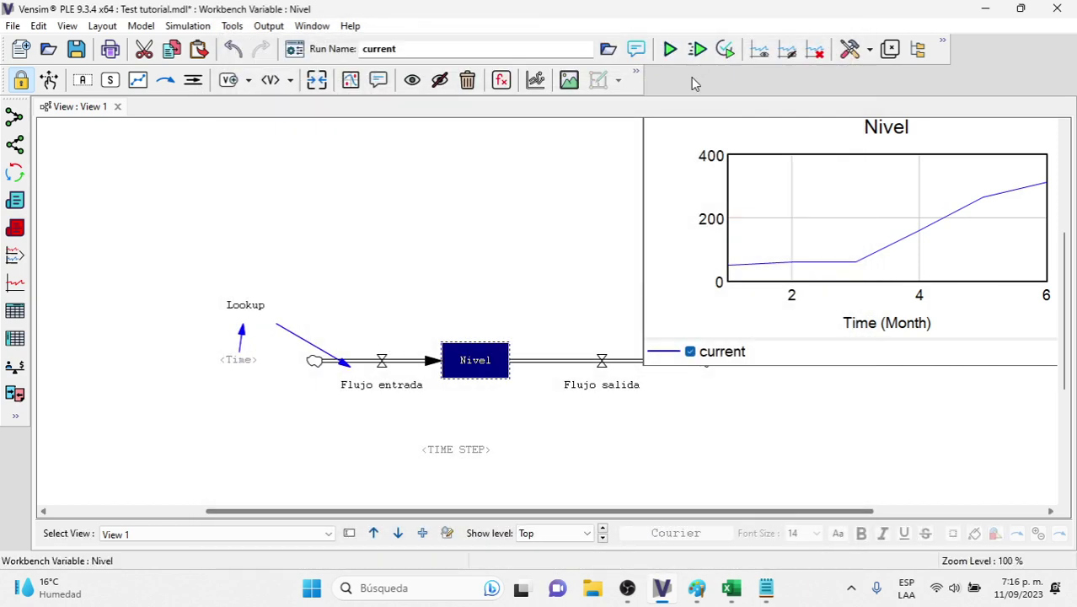
Restart SyntheSim with the restored integration technique, overwriting the current dataset, and open a Nivel results table with time running down
{"action": "left_click", "coordinate": [699, 51]}
{"action": "left_click", "coordinate": [510, 287]}
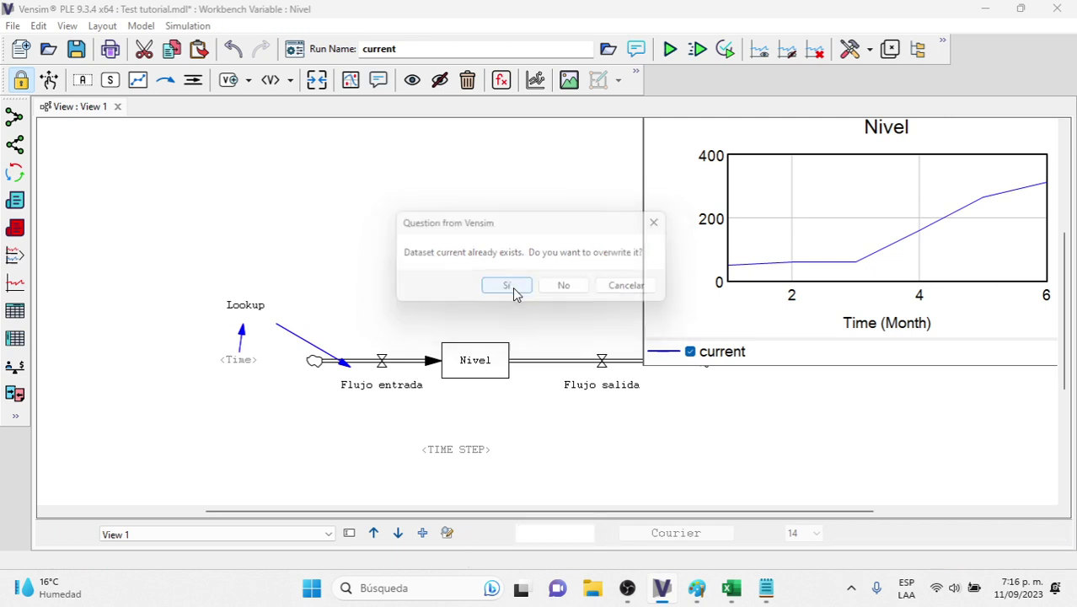
{"action": "left_click", "coordinate": [475, 364]}
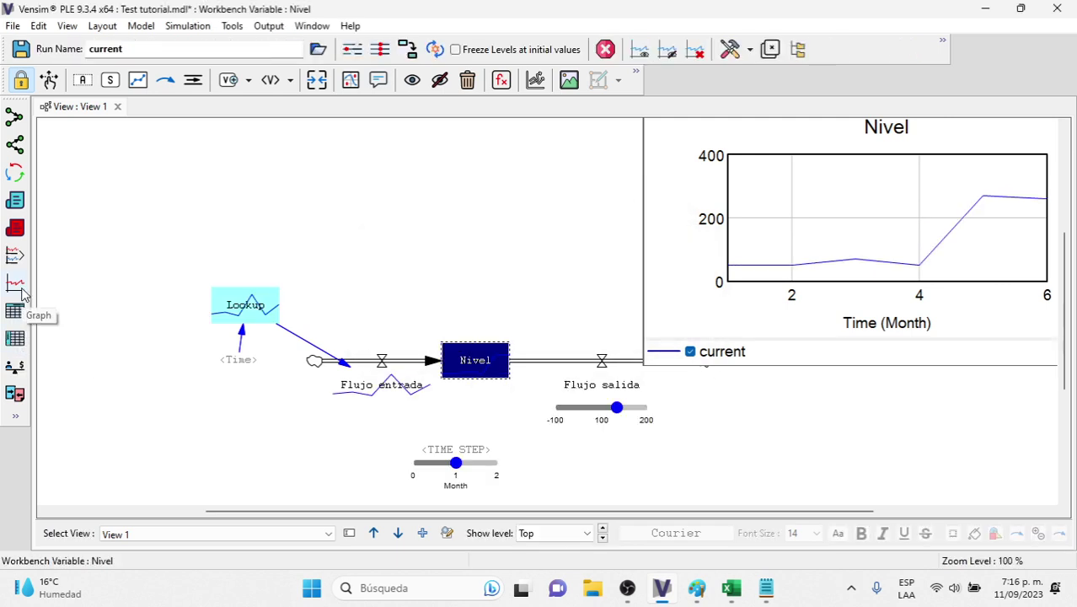
{"action": "left_click", "coordinate": [14, 338]}
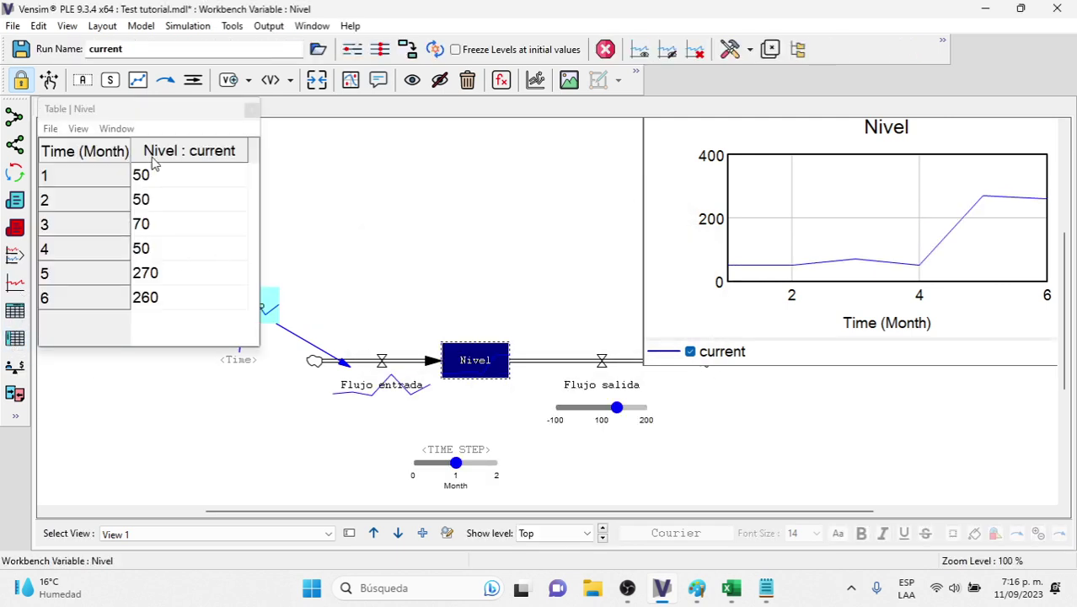
Lower TIME STEP to .01887 and add the new Nivel run to the open results table
{"action": "left_click_drag", "start_coordinate": [455, 463], "coordinate": [416, 469]}
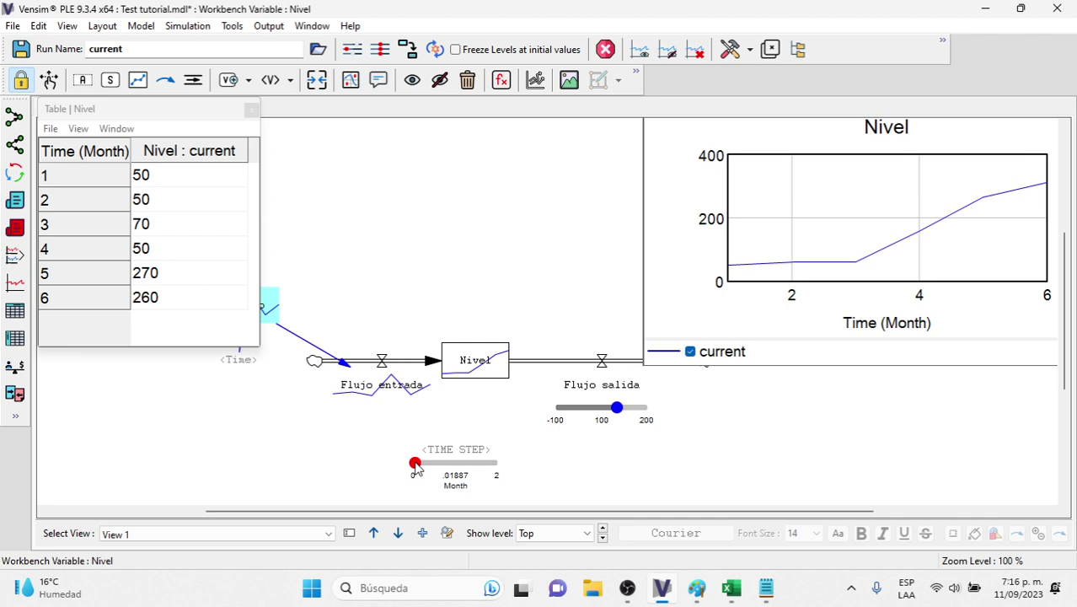
{"action": "left_click", "coordinate": [479, 360]}
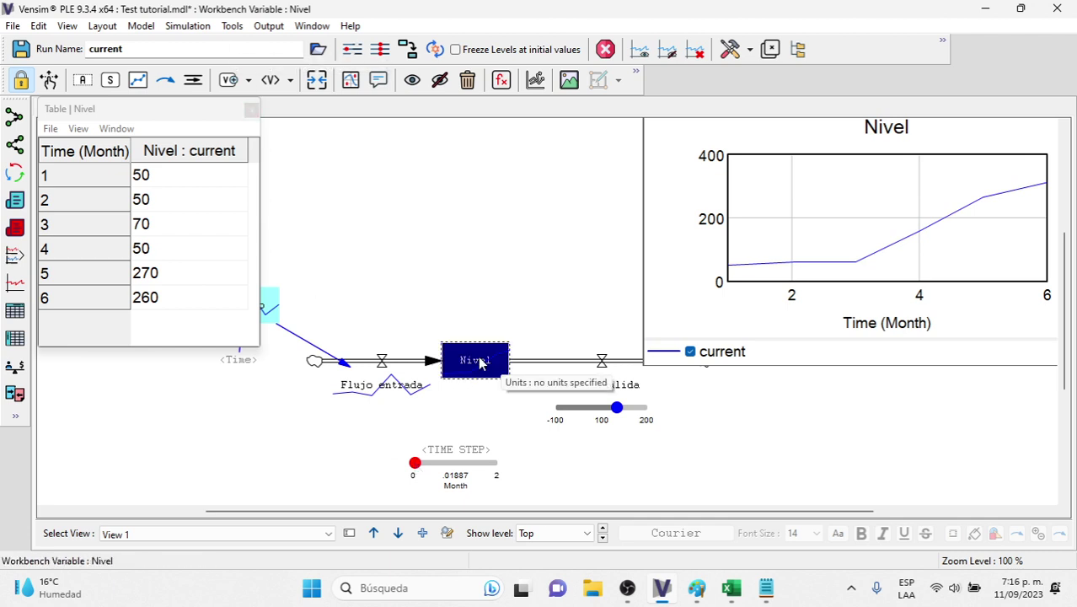
{"action": "left_click", "coordinate": [14, 338]}
Copy the entire Nivel results table, switch to Notepad, and paste it above the existing results
{"action": "left_click", "coordinate": [78, 128]}
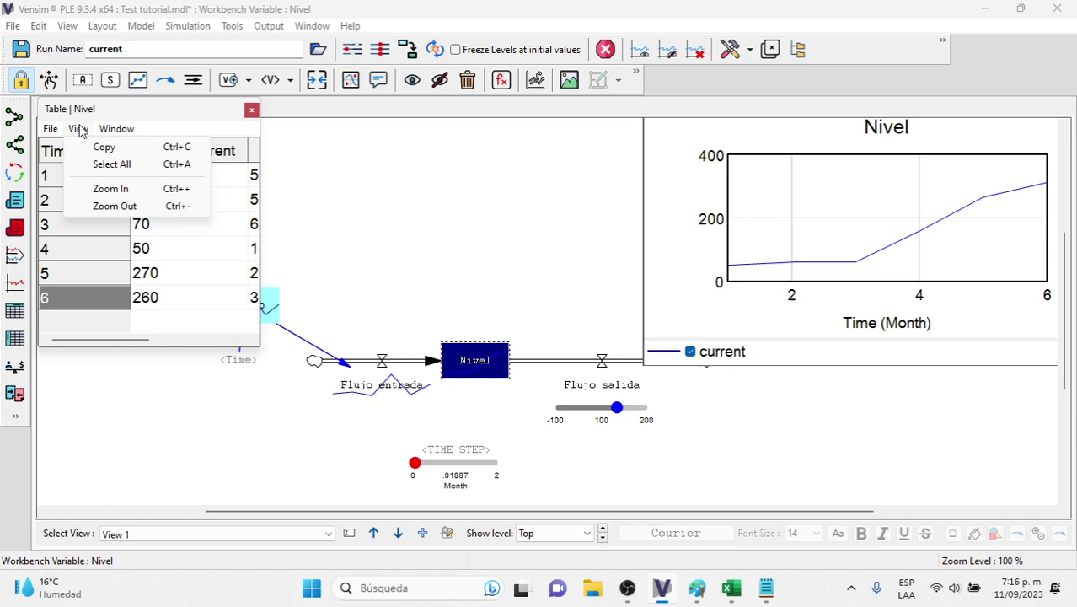
{"action": "left_click", "coordinate": [100, 169]}
{"action": "left_click", "coordinate": [78, 128]}
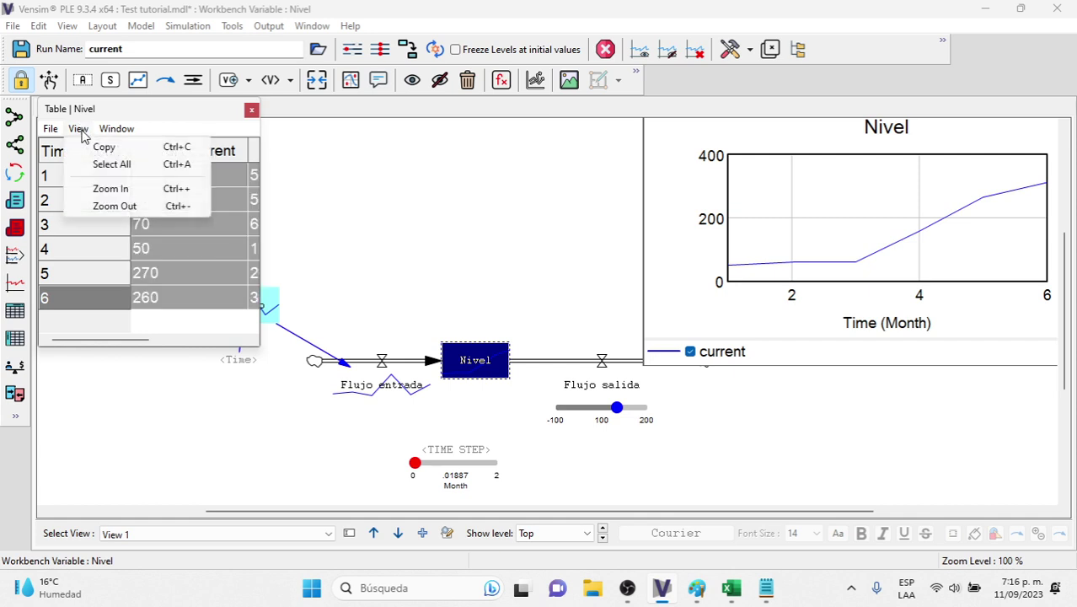
{"action": "left_click", "coordinate": [103, 147]}
{"action": "left_click", "coordinate": [766, 587]}
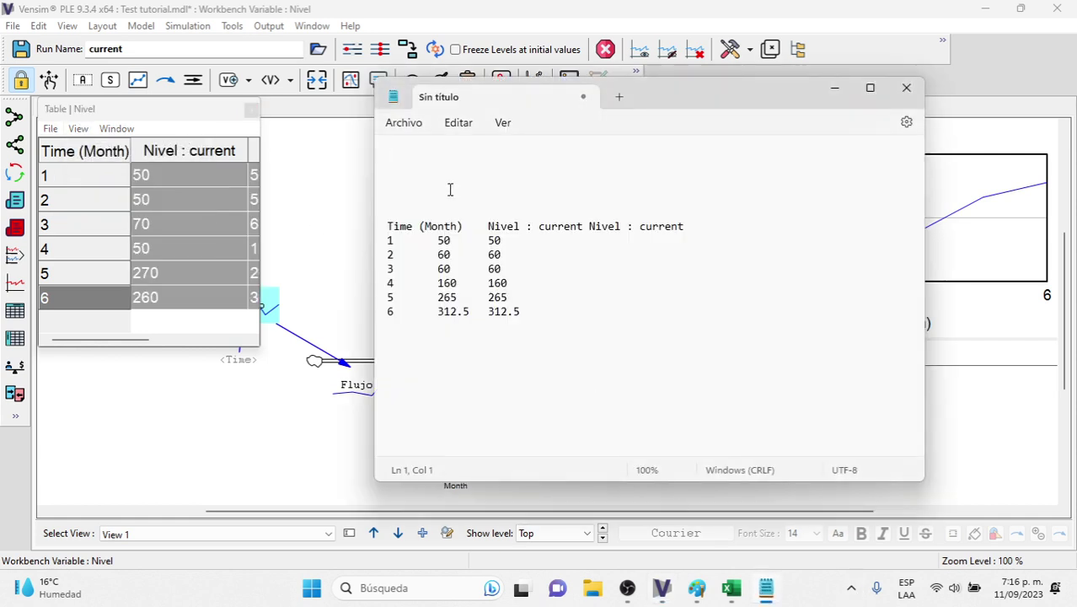
{"action": "key", "text": "ctrl+v"}
Replace every decimal point in the Notepad document with a comma and close the replace bar
{"action": "left_click", "coordinate": [456, 126]}
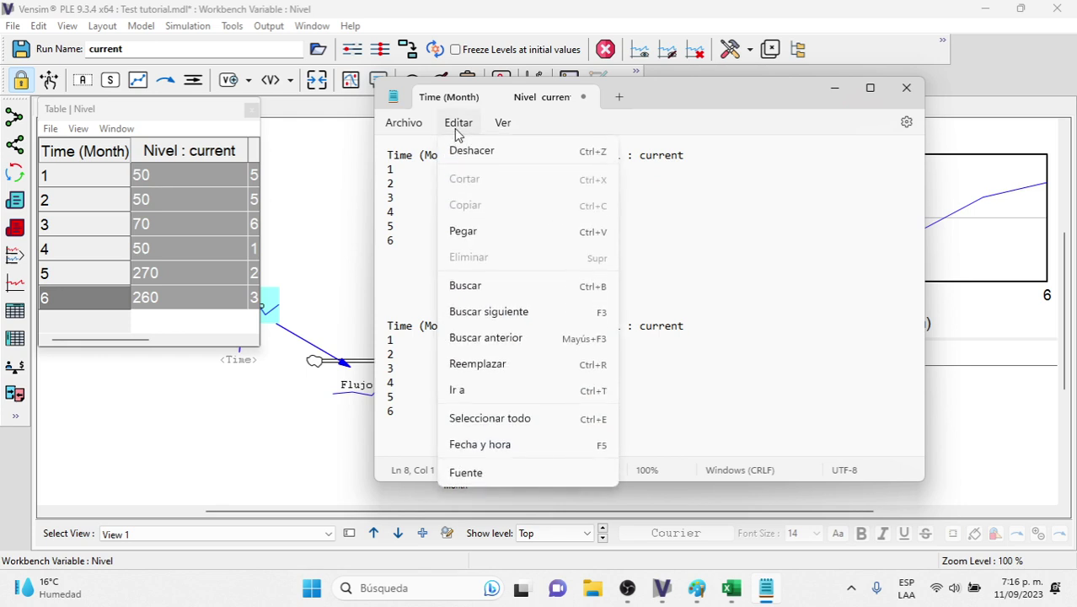
{"action": "left_click", "coordinate": [477, 363]}
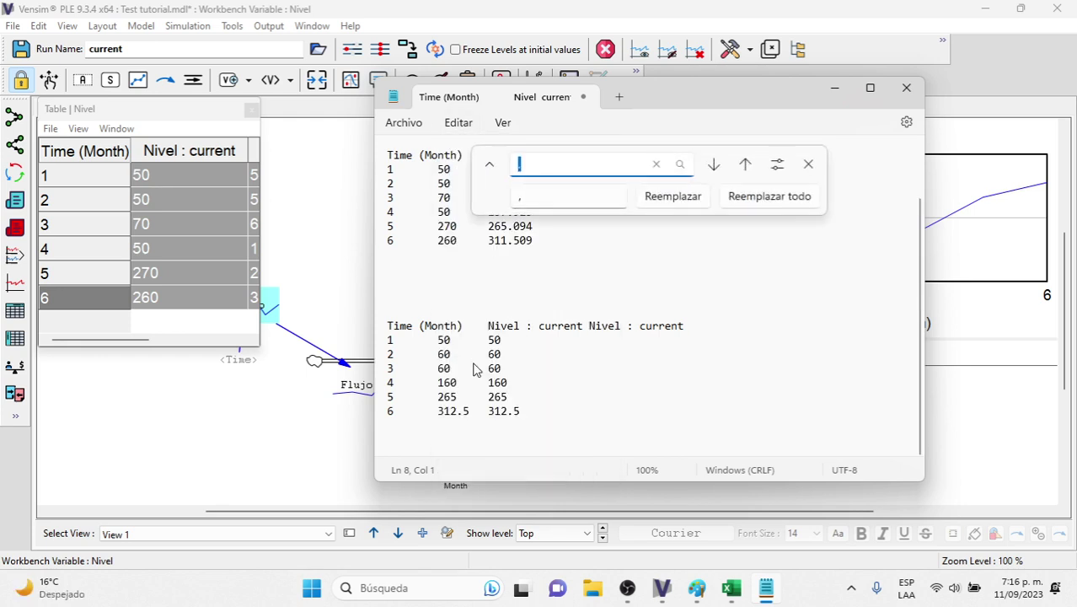
{"action": "left_click", "coordinate": [742, 197]}
{"action": "left_click", "coordinate": [809, 164]}
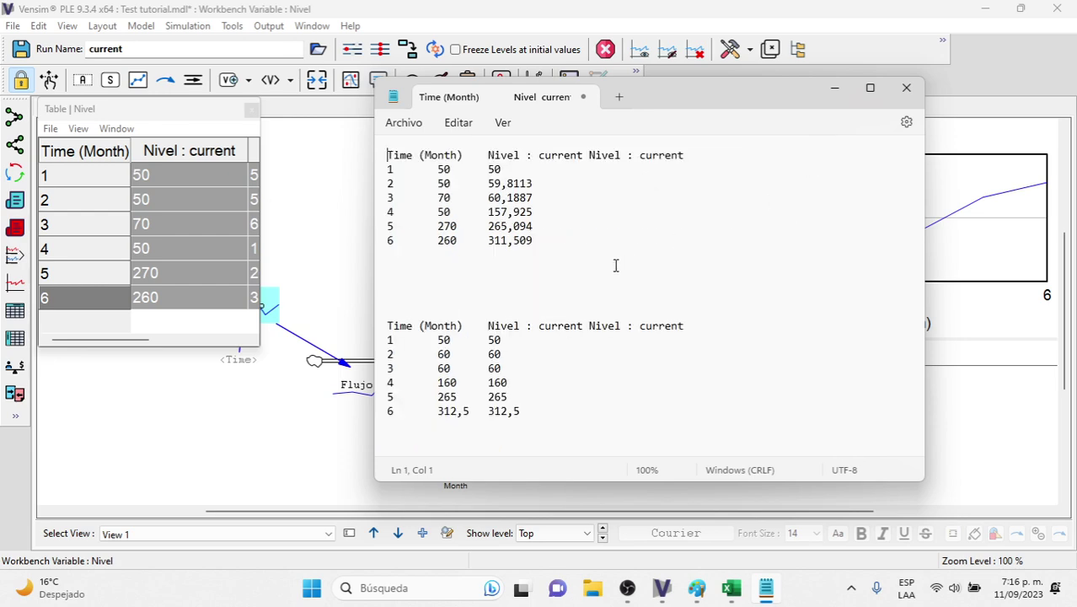
Copy the upper Nivel results block and paste it over the existing table starting at cell A1 in Excel
{"action": "left_click_drag", "start_coordinate": [561, 240], "coordinate": [322, 138]}
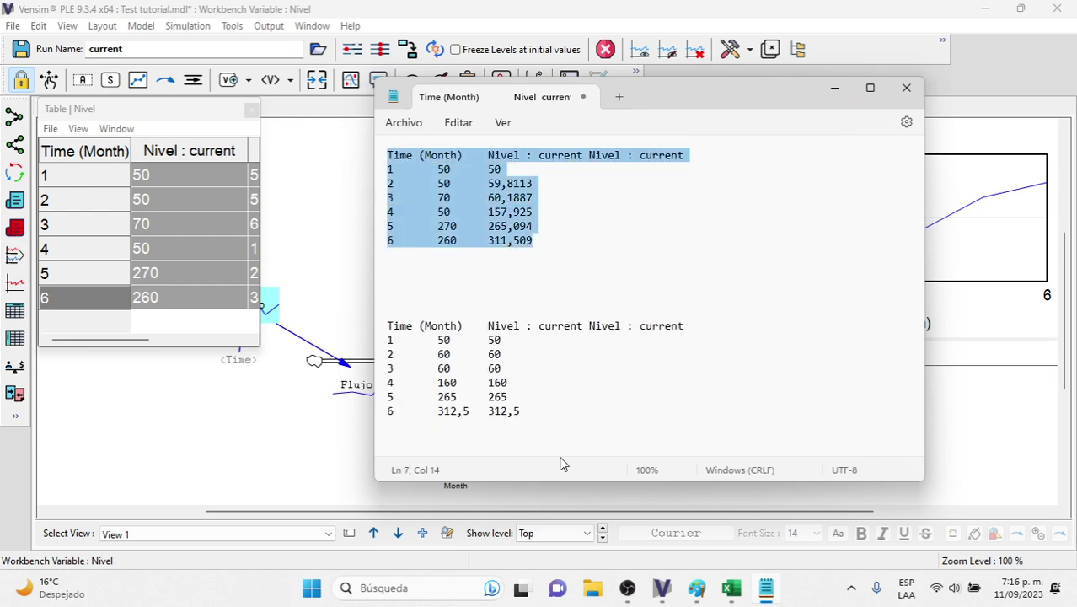
{"action": "left_click", "coordinate": [730, 589]}
{"action": "left_click", "coordinate": [49, 210]}
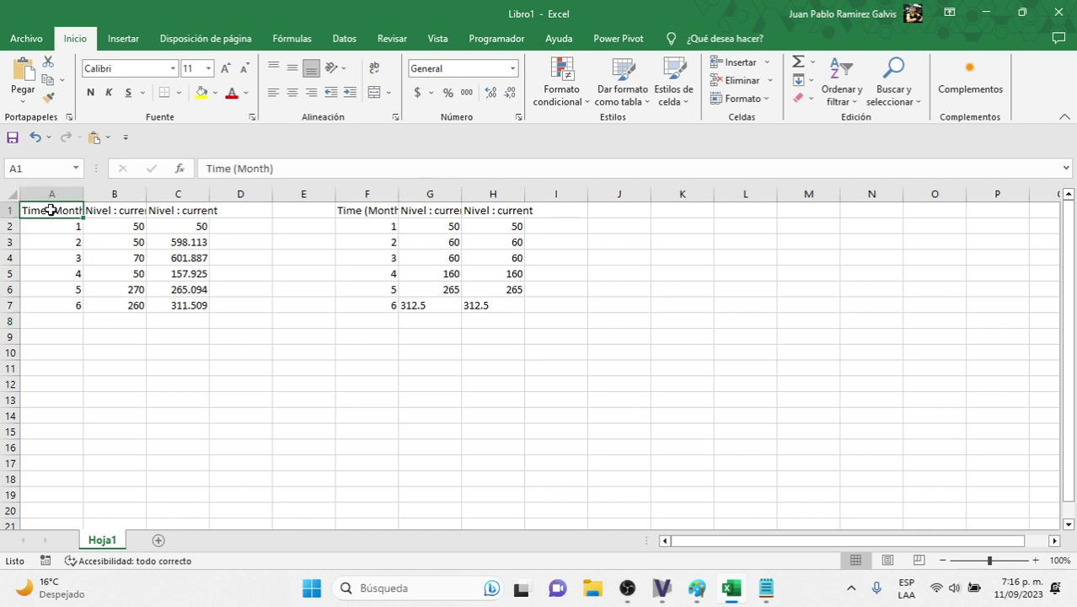
{"action": "left_click", "coordinate": [23, 68]}
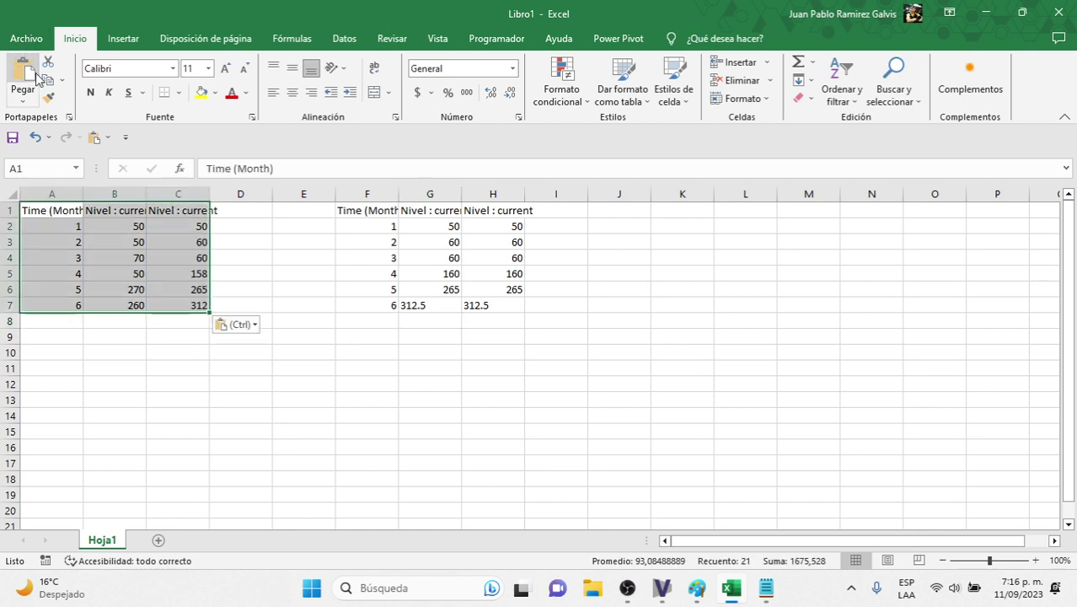
Copy the lower Nivel results block from Notepad and paste it over the Excel table starting at cell F1
{"action": "left_click", "coordinate": [369, 213]}
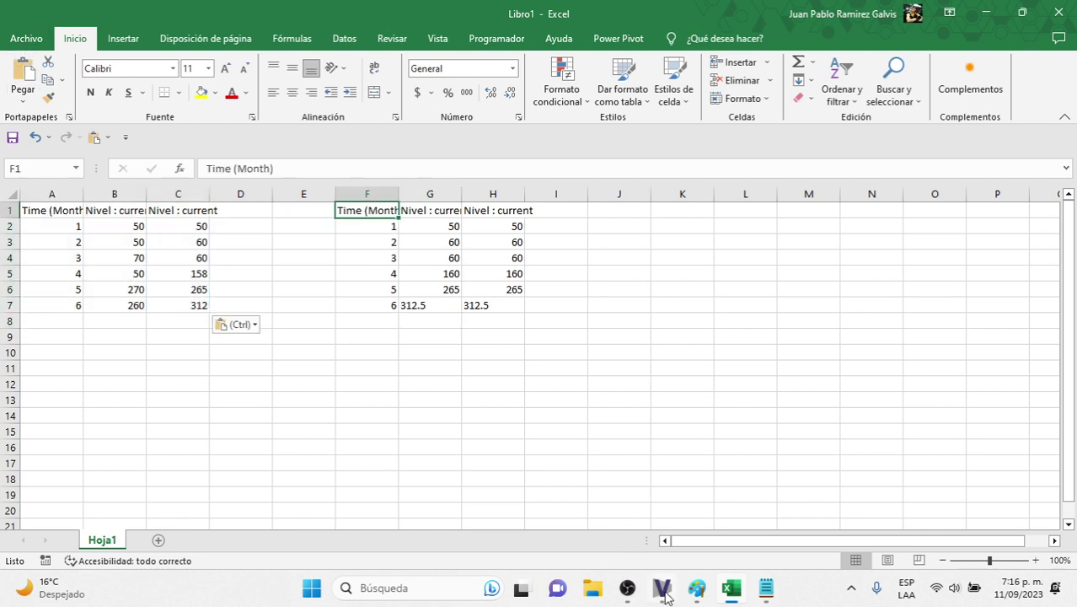
{"action": "left_click", "coordinate": [761, 596]}
{"action": "left_click_drag", "start_coordinate": [531, 426], "coordinate": [347, 330]}
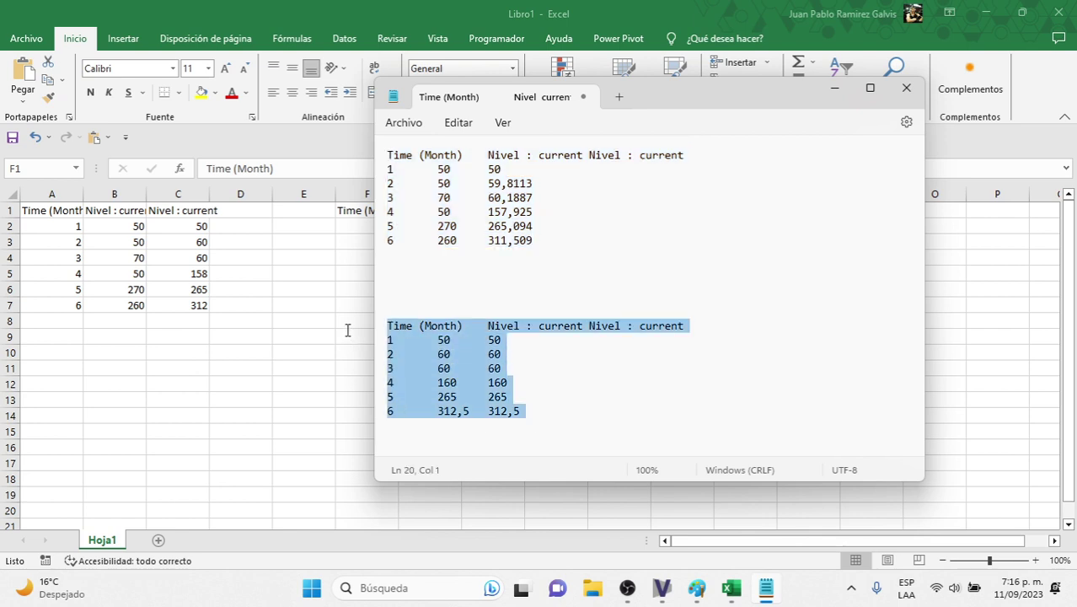
{"action": "left_click", "coordinate": [834, 88]}
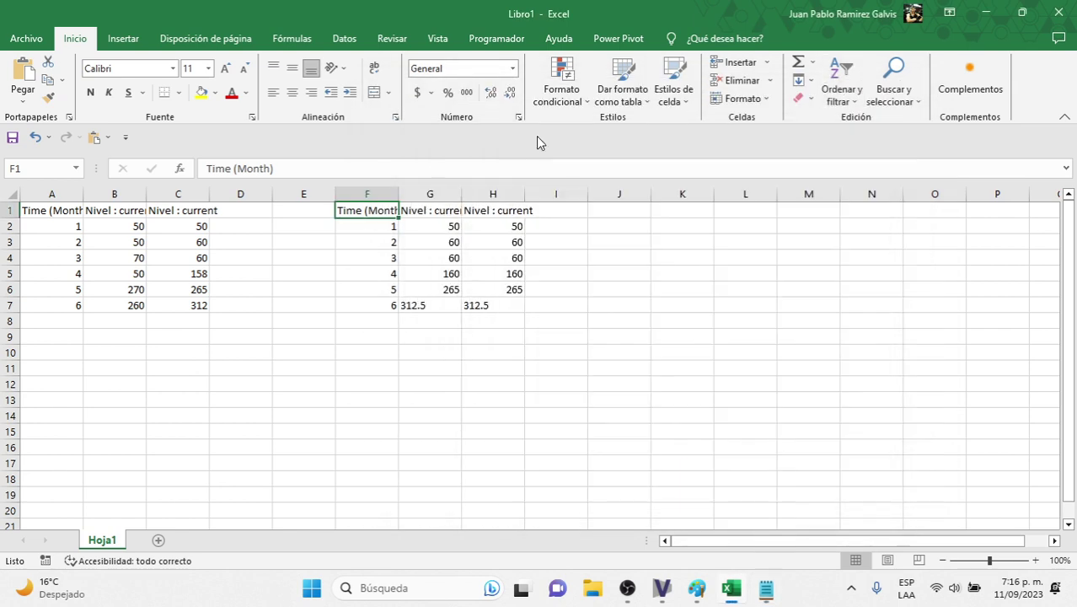
{"action": "left_click", "coordinate": [27, 78]}
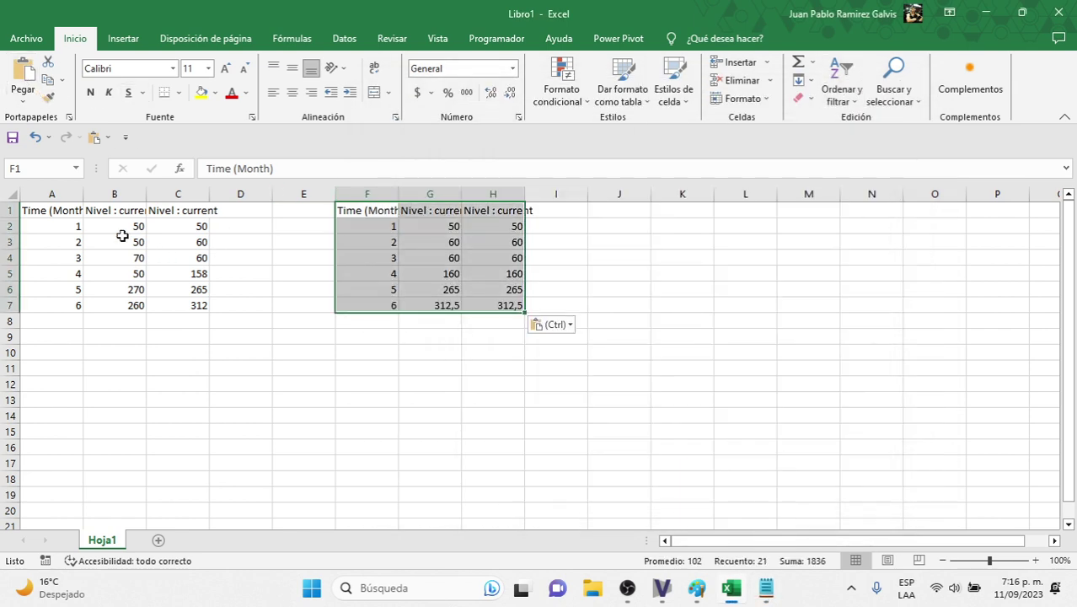
Insert a row above both tables and label them Euler in A1 and RK4 in F1
{"action": "left_click", "coordinate": [8, 210]}
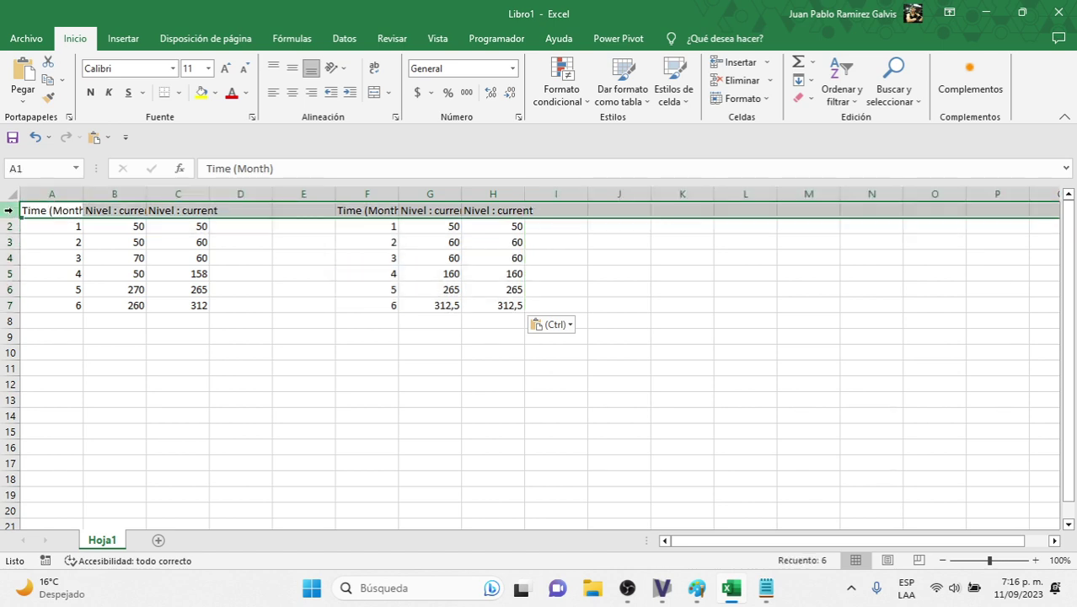
{"action": "right_click", "coordinate": [9, 210]}
{"action": "left_click", "coordinate": [86, 344]}
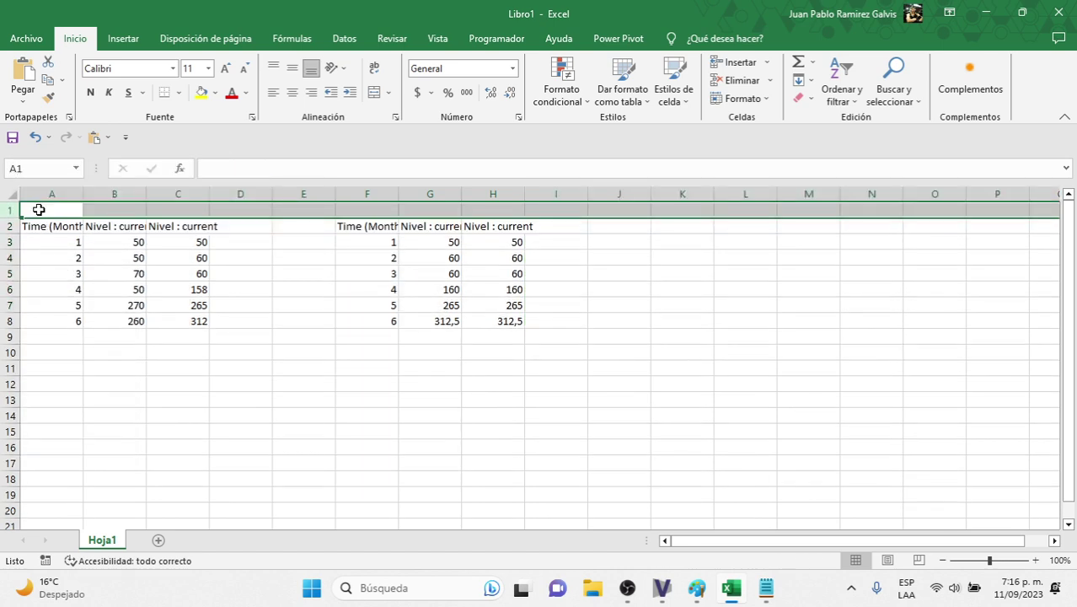
{"action": "type", "text": "Euler"}
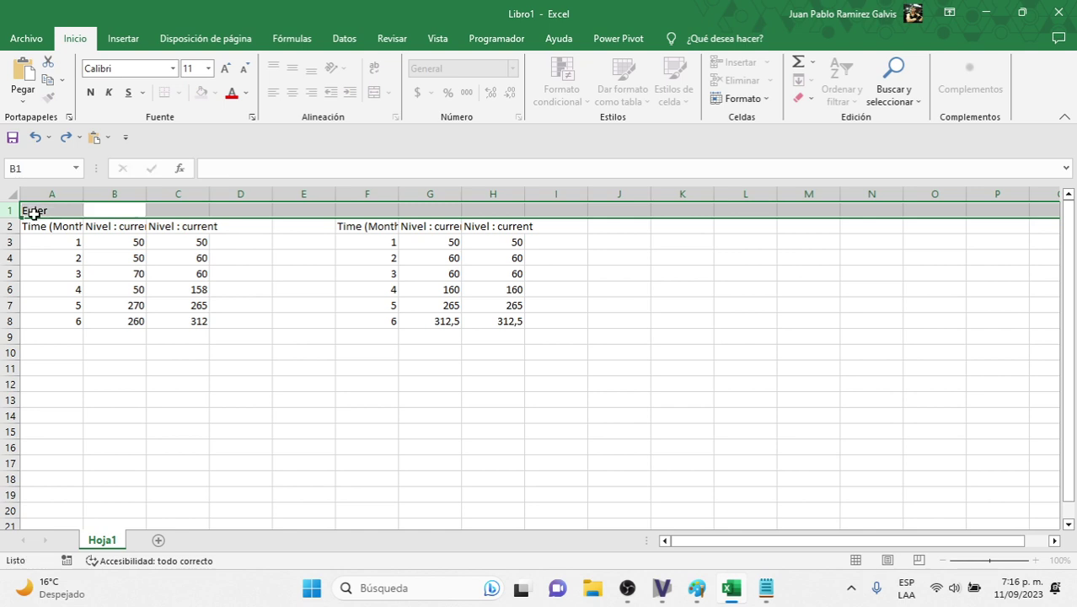
{"action": "key", "text": "Return"}
{"action": "left_click", "coordinate": [374, 210]}
{"action": "type", "text": "RK4"}
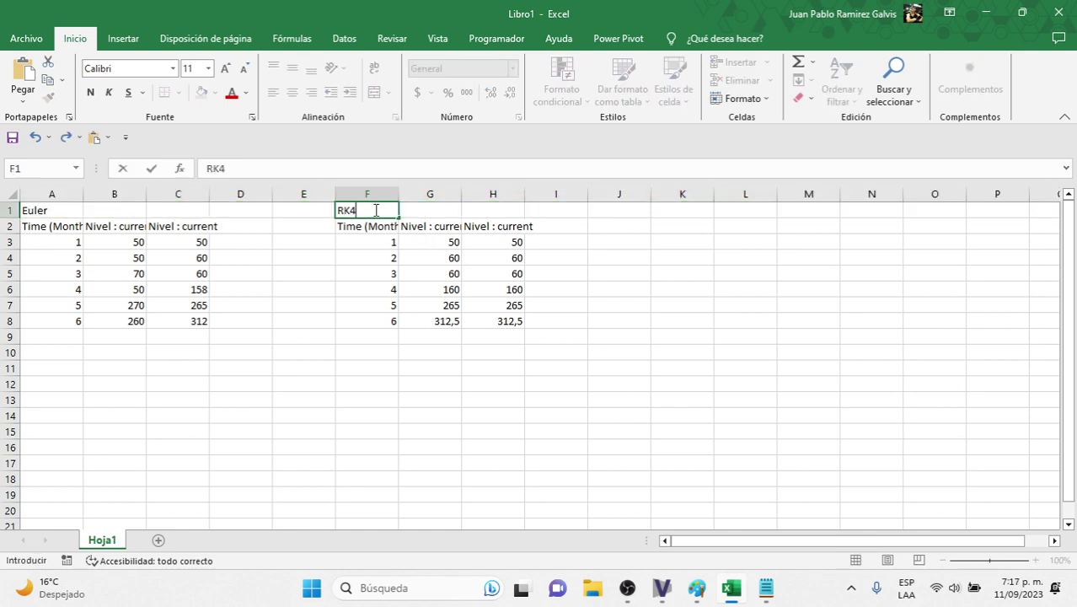
{"action": "key", "text": "Return"}
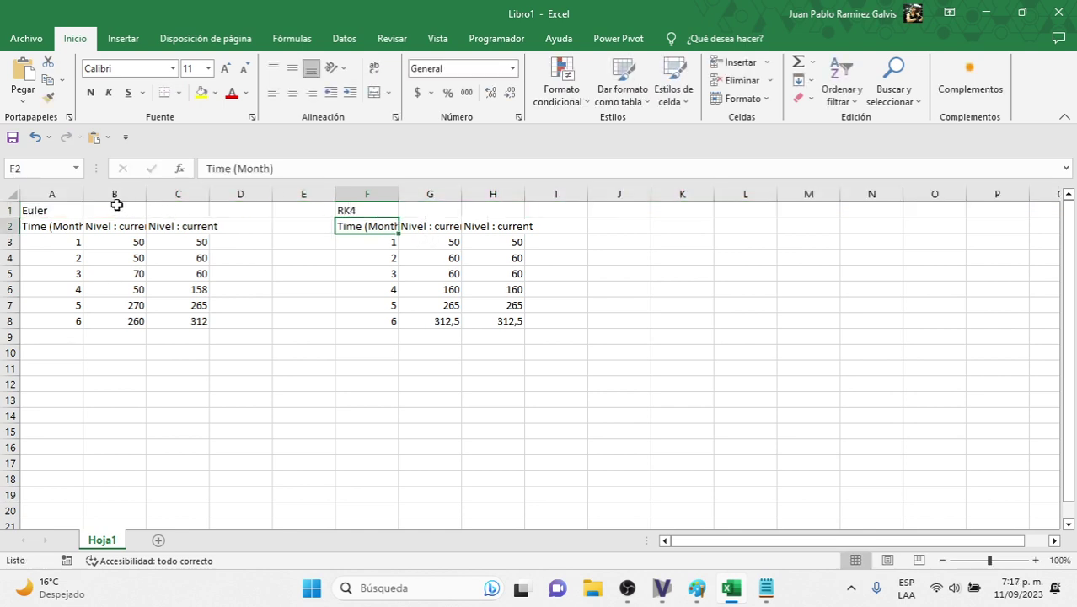
Add an Error column header to both tables, in cells D2 and I2
{"action": "left_click", "coordinate": [242, 229]}
{"action": "type", "text": "Error"}
{"action": "key", "text": "Return"}
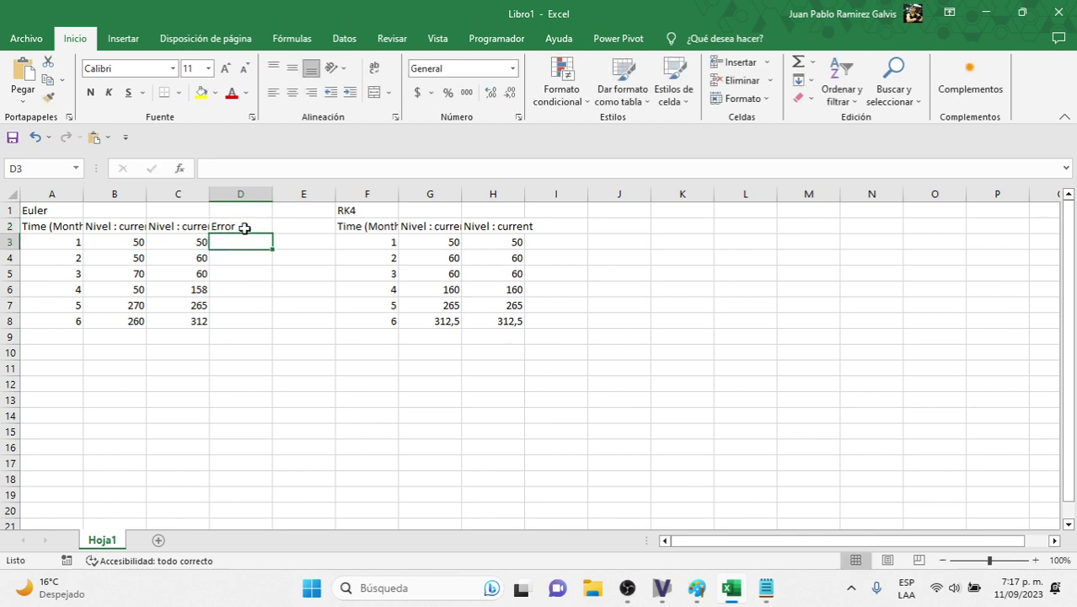
{"action": "left_click", "coordinate": [556, 232]}
{"action": "type", "text": "Erro"}
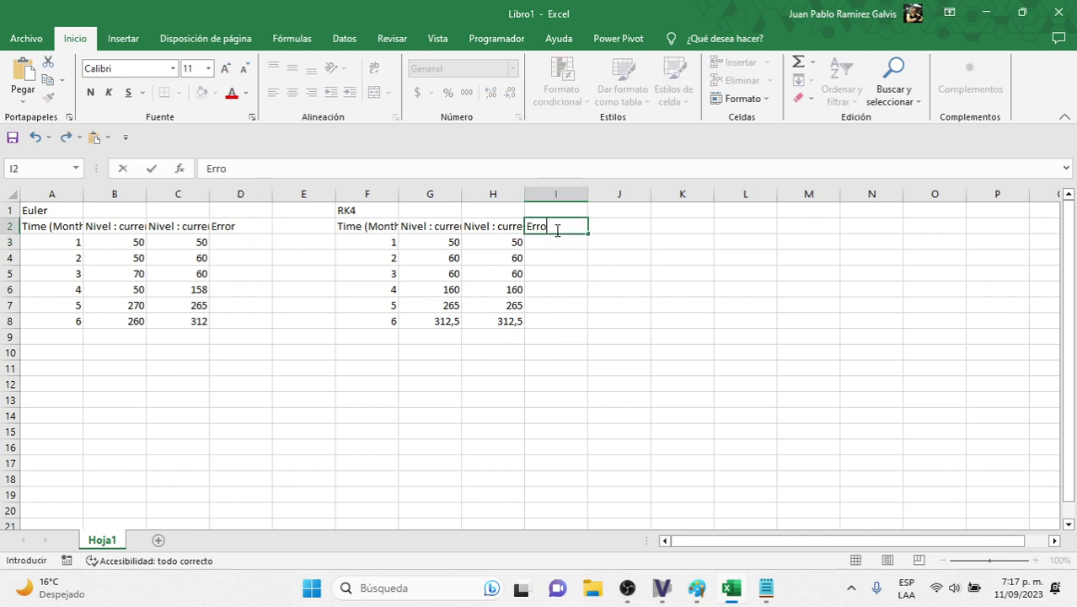
{"action": "type", "text": "r"}
{"action": "key", "text": "Return"}
Enter =ABS(C3-B3) in D3 and fill the formula down to D8 for the Euler errors
{"action": "left_click", "coordinate": [238, 240]}
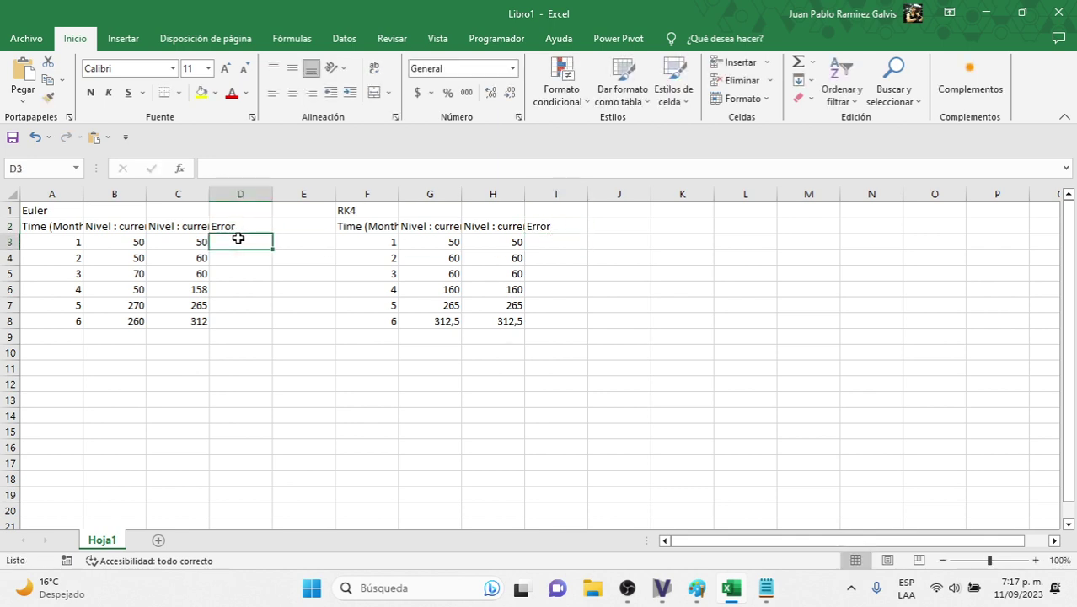
{"action": "type", "text": "=ABS("}
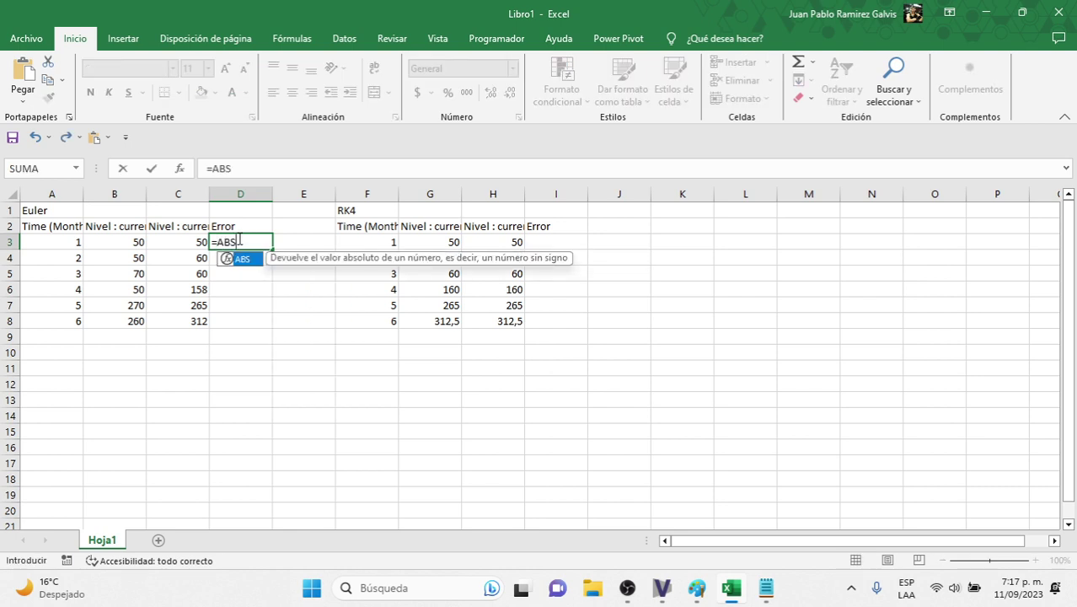
{"action": "left_click", "coordinate": [174, 243]}
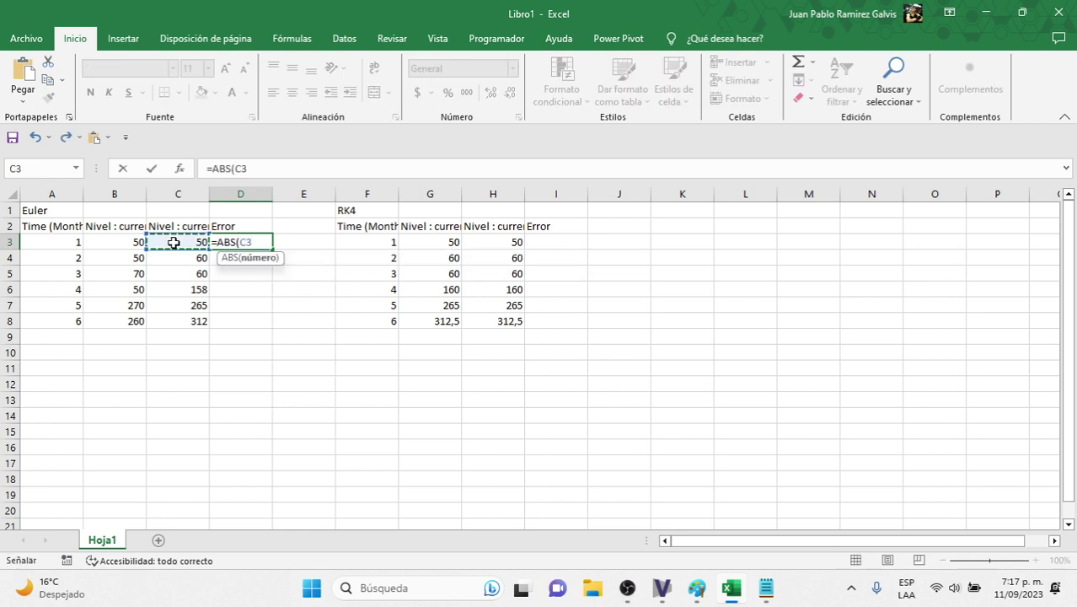
{"action": "type", "text": "-"}
{"action": "left_click", "coordinate": [130, 243]}
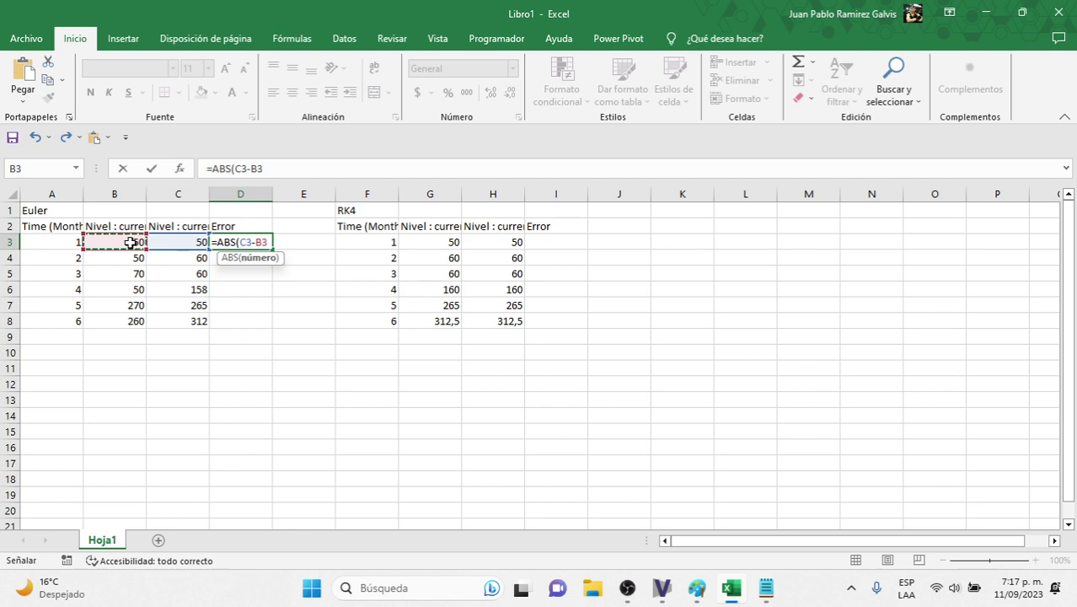
{"action": "type", "text": ")"}
{"action": "key", "text": "Return"}
{"action": "left_click", "coordinate": [249, 243]}
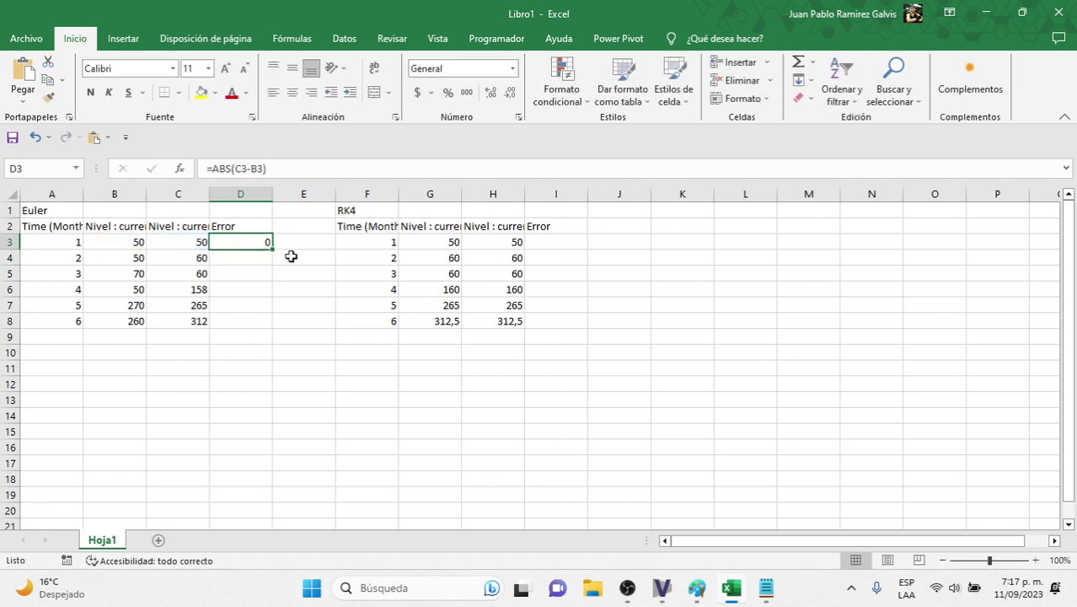
{"action": "left_click_drag", "start_coordinate": [274, 249], "coordinate": [272, 332]}
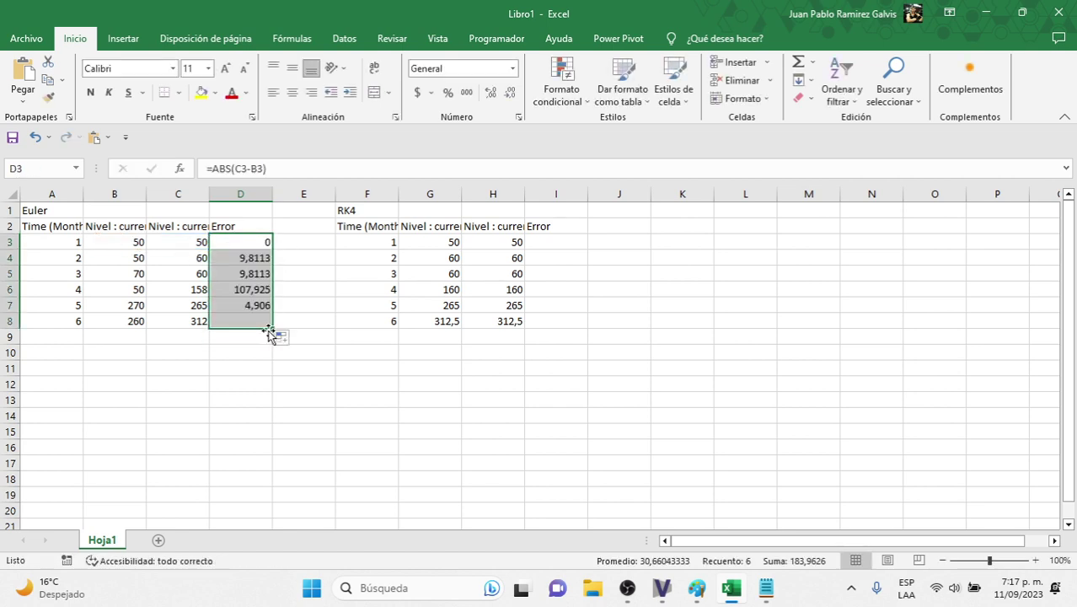
Enter =ABS(H3-G3) in I3 and fill the formula down to I8 for the RK4 errors
{"action": "left_click", "coordinate": [570, 246]}
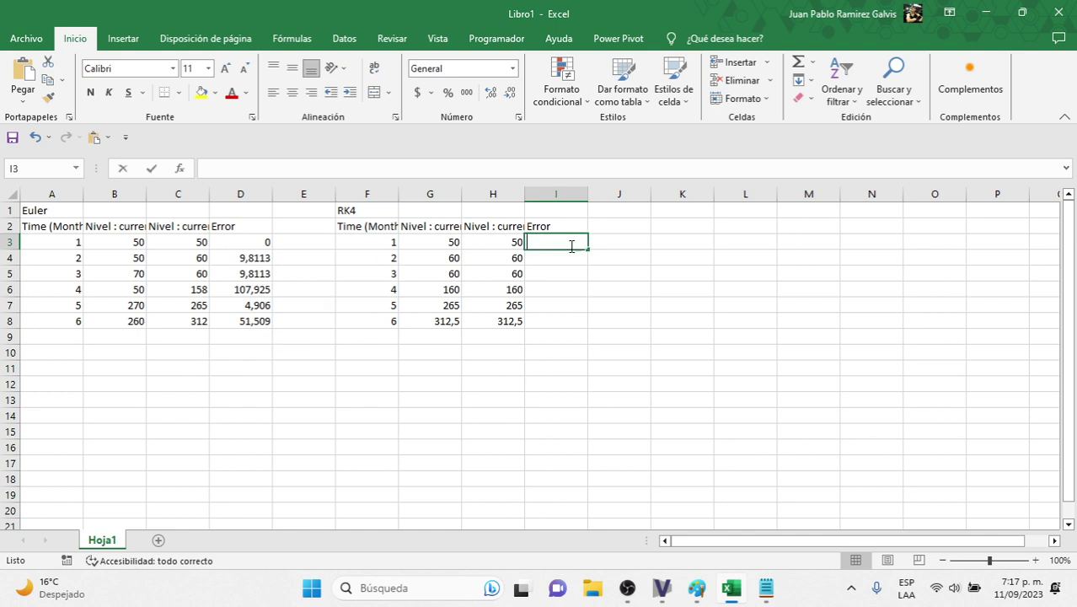
{"action": "type", "text": "=ABS("}
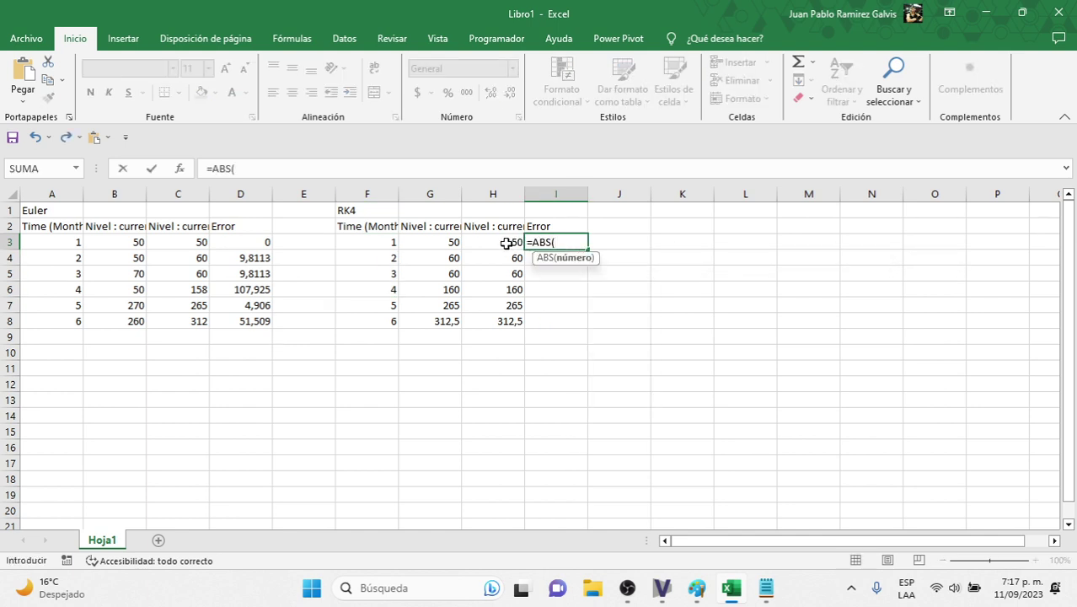
{"action": "left_click", "coordinate": [506, 243]}
{"action": "type", "text": "-"}
{"action": "left_click", "coordinate": [432, 243]}
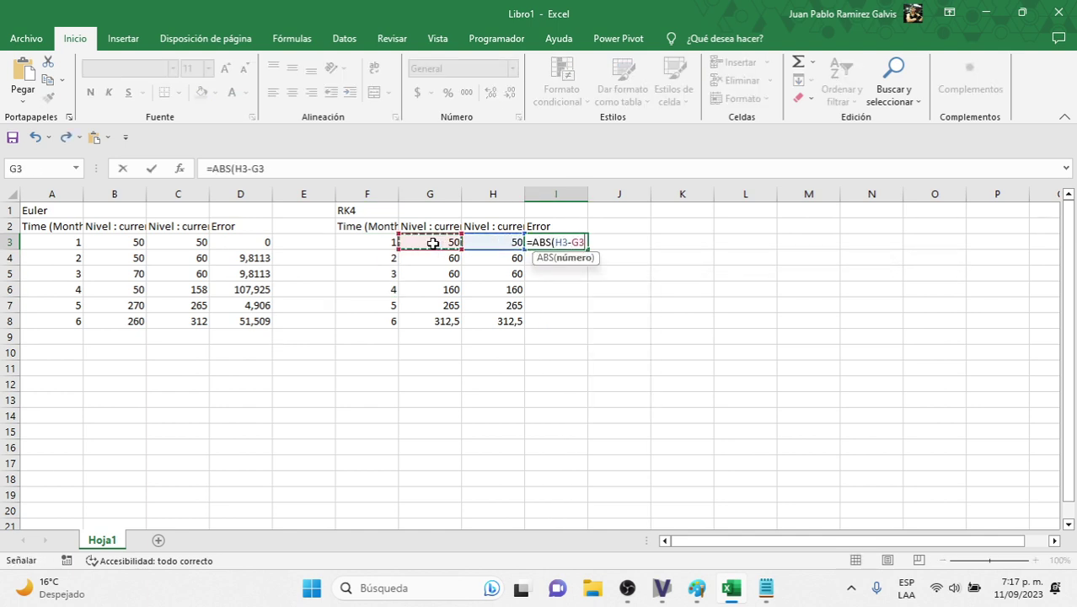
{"action": "key", "text": "Return"}
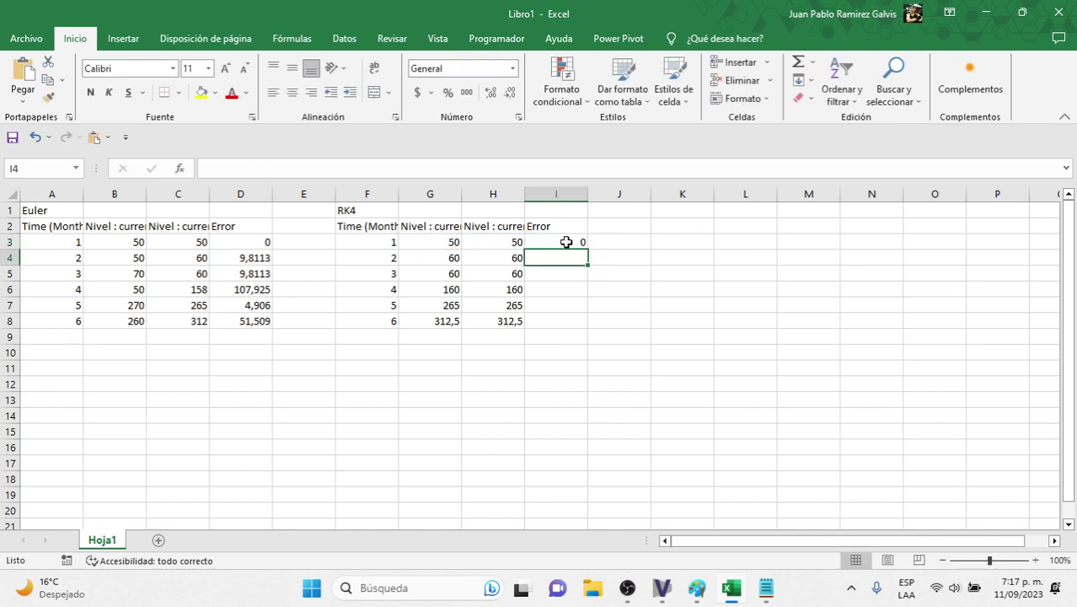
{"action": "left_click", "coordinate": [573, 244]}
{"action": "left_click_drag", "start_coordinate": [589, 250], "coordinate": [578, 325]}
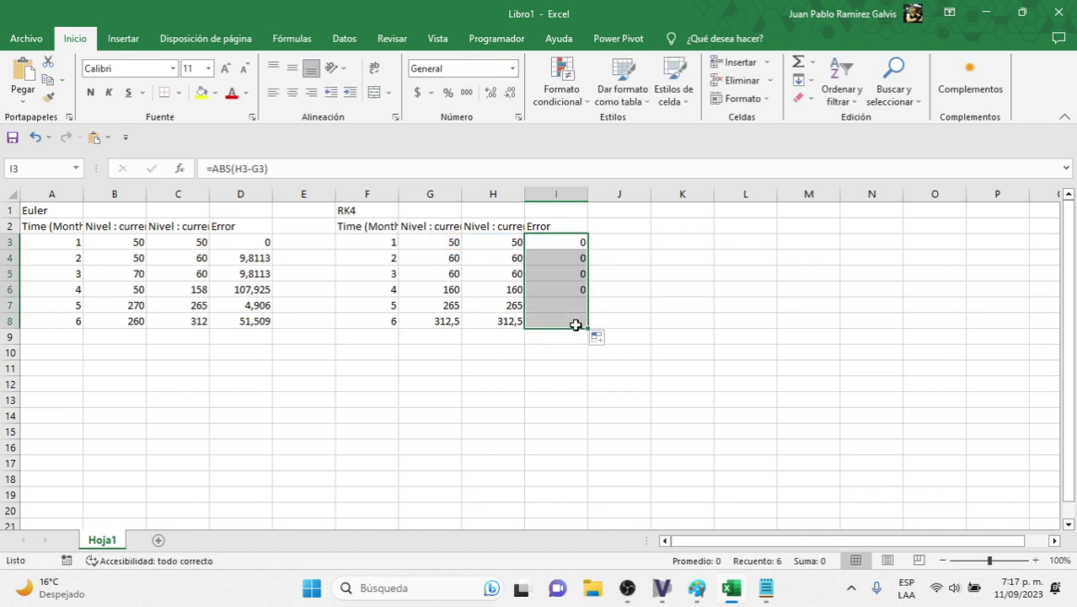
Format the RK4 error values in I3:I8 to show eight decimal places
{"action": "left_click_drag", "start_coordinate": [244, 242], "coordinate": [246, 291]}
{"action": "left_click_drag", "start_coordinate": [572, 241], "coordinate": [563, 320]}
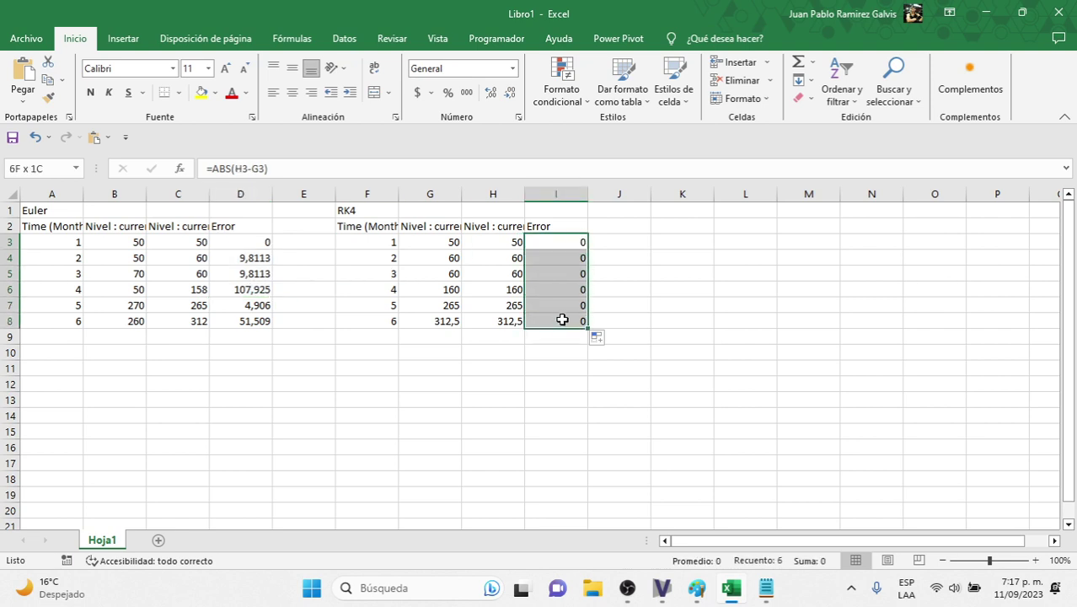
{"action": "left_click", "coordinate": [491, 93]}
{"action": "left_click", "coordinate": [491, 93]}
{"action": "left_click", "coordinate": [491, 92]}
{"action": "left_click", "coordinate": [491, 92]}
{"action": "left_click", "coordinate": [491, 93]}
{"action": "left_click", "coordinate": [491, 93]}
{"action": "left_click", "coordinate": [491, 93]}
{"action": "left_click", "coordinate": [491, 93]}
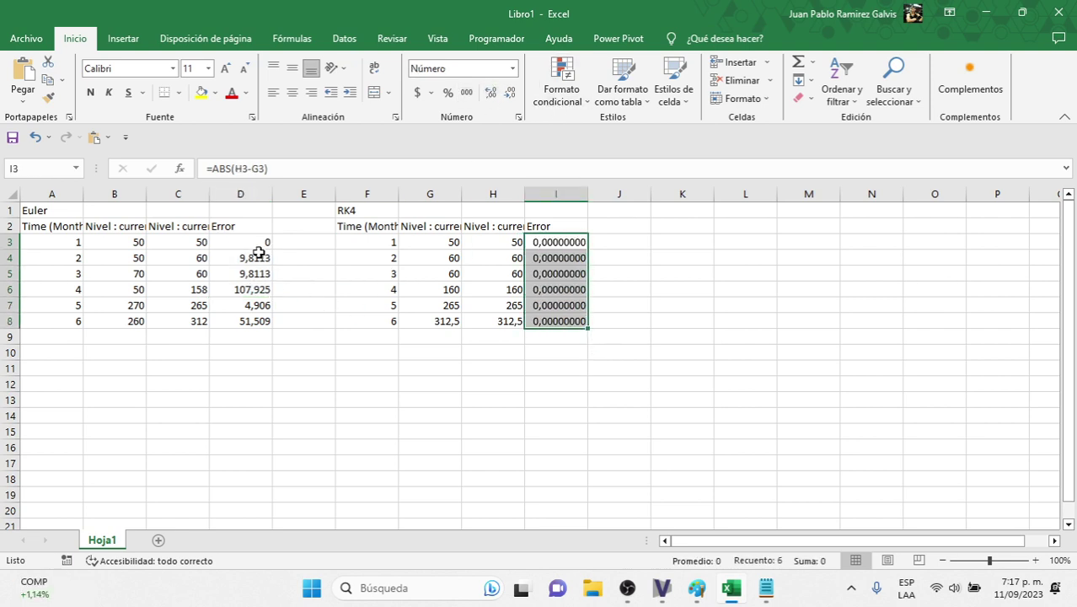
Sum the Euler errors in D9 and the RK4 errors in I9
{"action": "left_click_drag", "start_coordinate": [255, 243], "coordinate": [251, 333]}
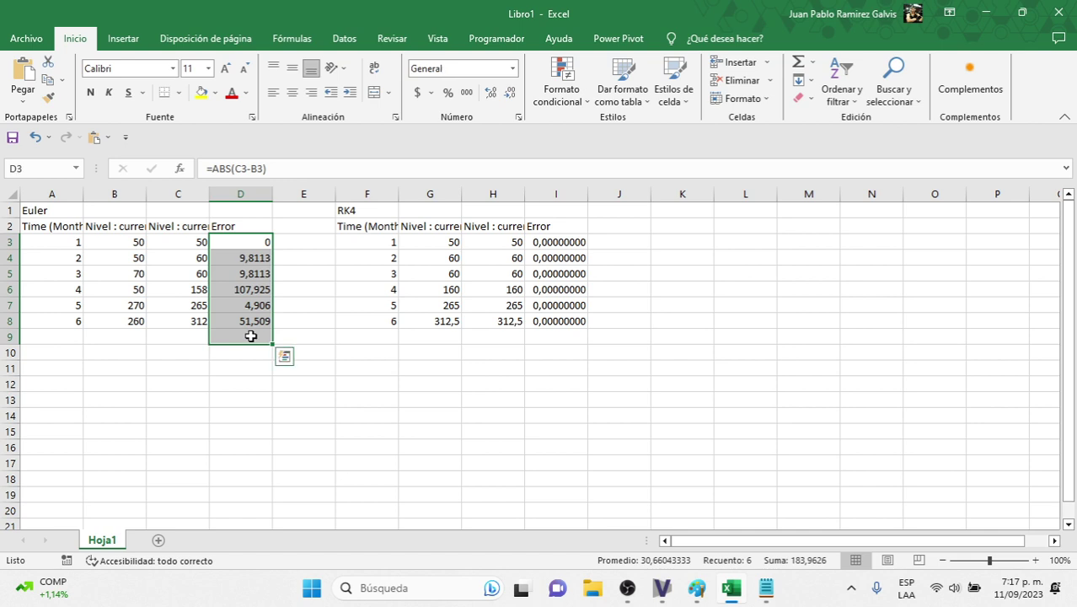
{"action": "left_click", "coordinate": [799, 64]}
{"action": "left_click_drag", "start_coordinate": [581, 242], "coordinate": [567, 335]}
{"action": "left_click", "coordinate": [799, 64]}
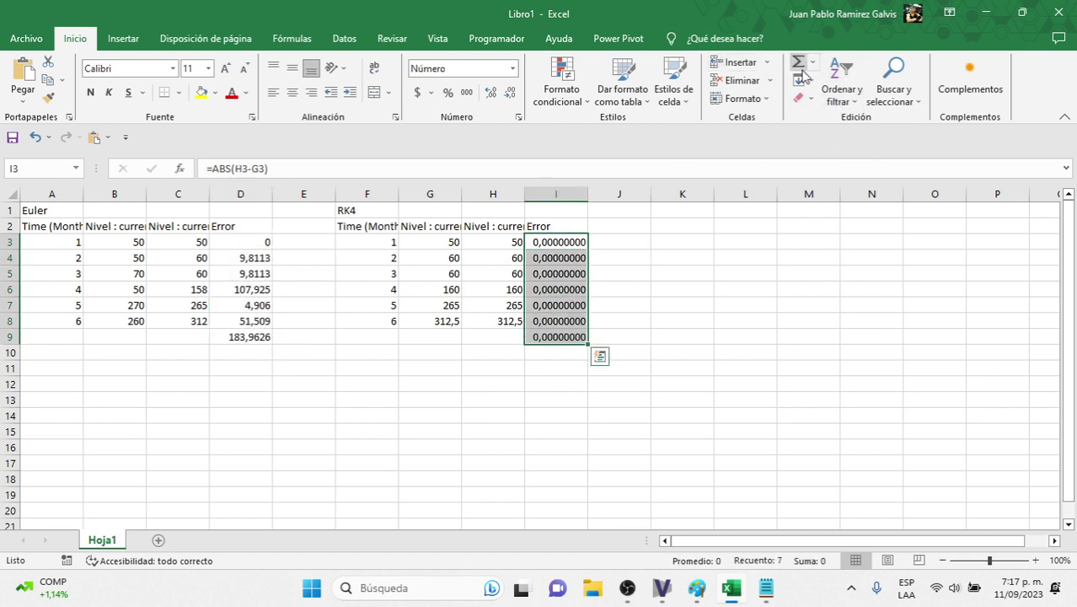
{"action": "left_click", "coordinate": [724, 334]}
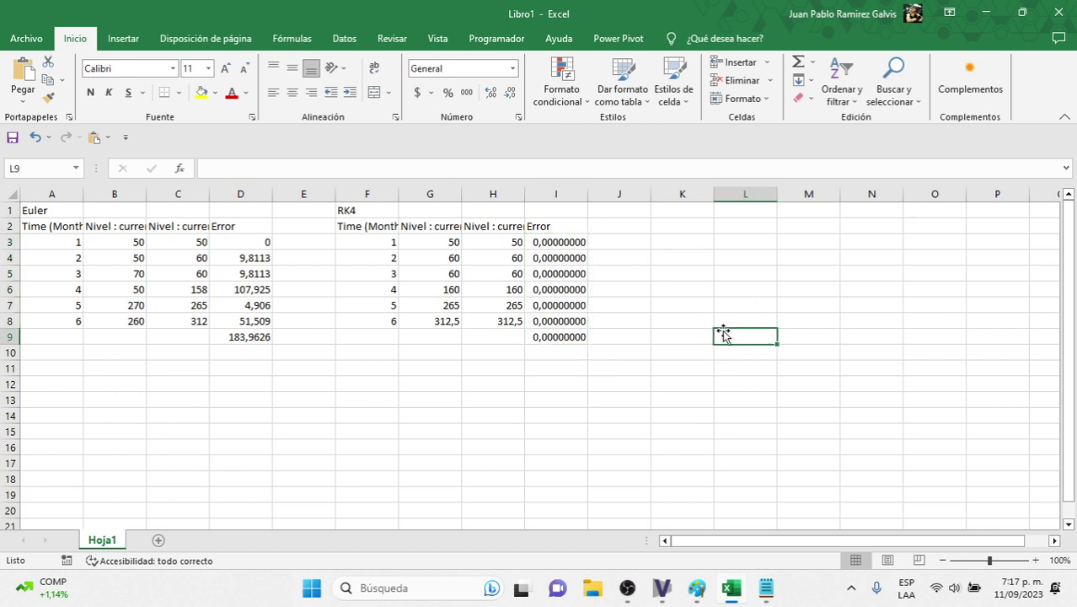
Return to Vensim, close the Nivel results table and stop the running SyntheSim simulation
{"action": "left_click", "coordinate": [766, 589]}
{"action": "mouse_move", "coordinate": [664, 596]}
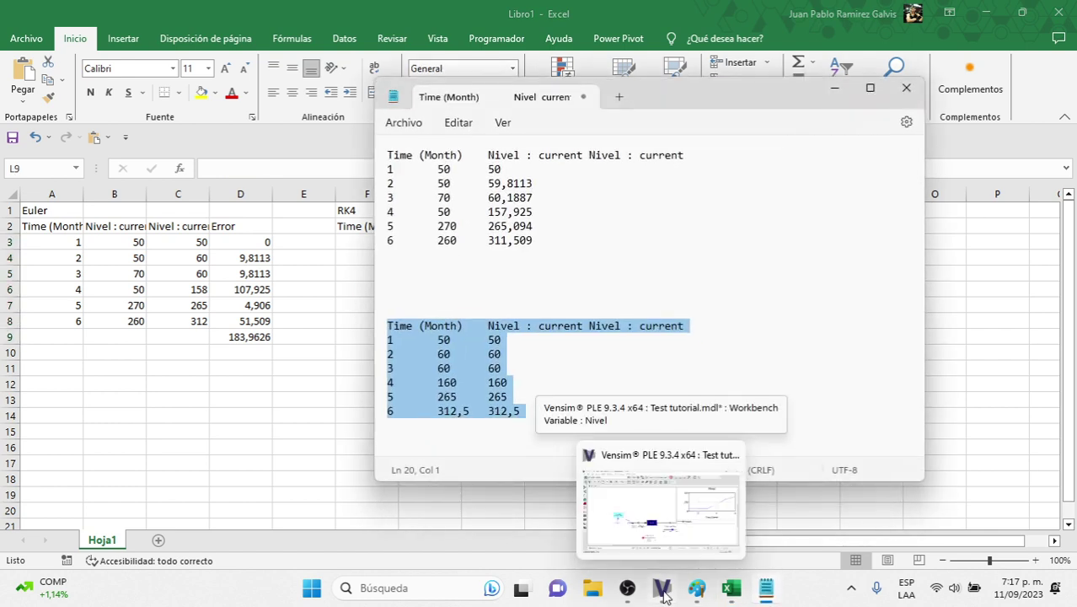
{"action": "left_click", "coordinate": [585, 278]}
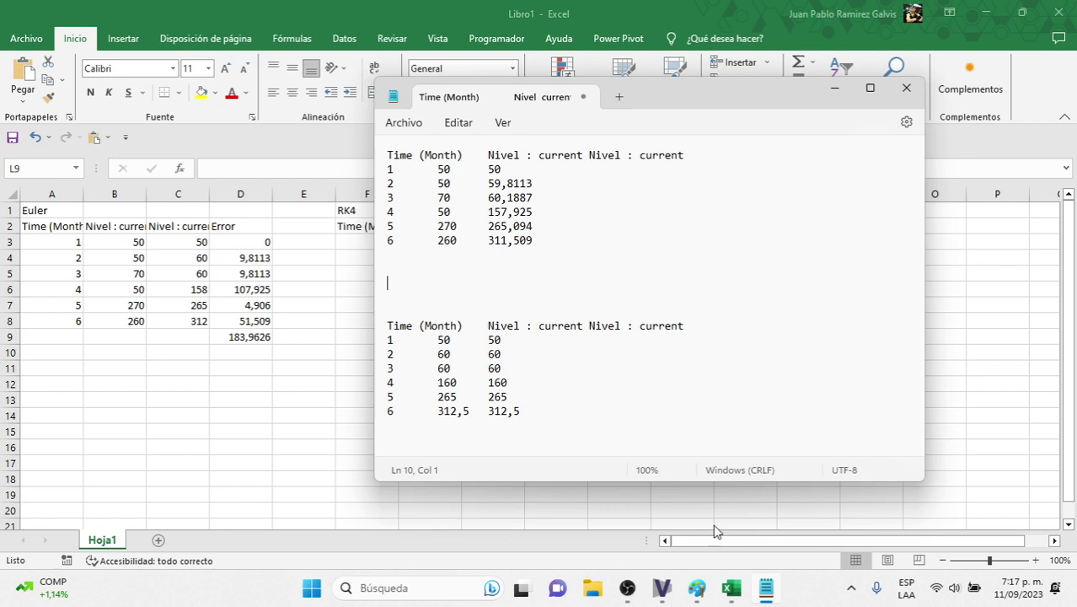
{"action": "left_click", "coordinate": [663, 588]}
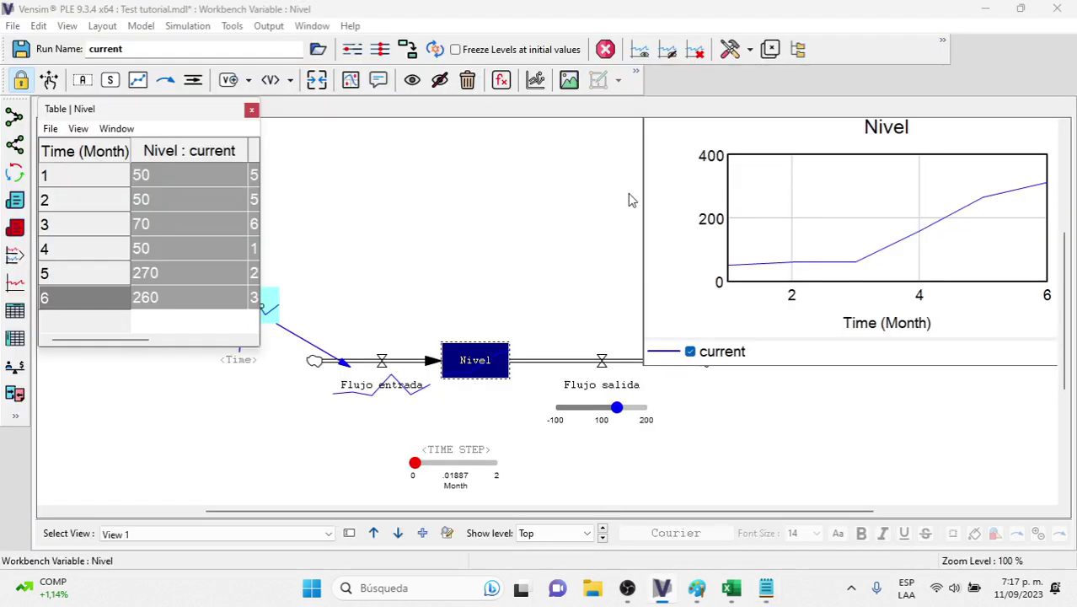
{"action": "left_click", "coordinate": [251, 110]}
{"action": "left_click", "coordinate": [605, 49]}
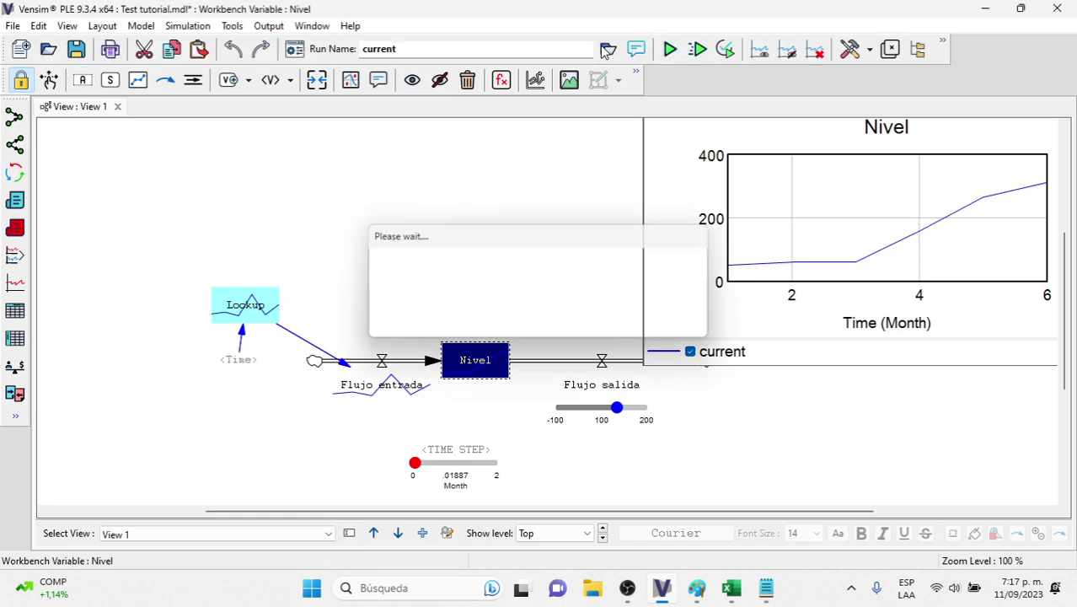
Set the model's integration technique to Runge-Kutta 4 Auto
{"action": "left_click", "coordinate": [137, 26]}
{"action": "left_click", "coordinate": [164, 44]}
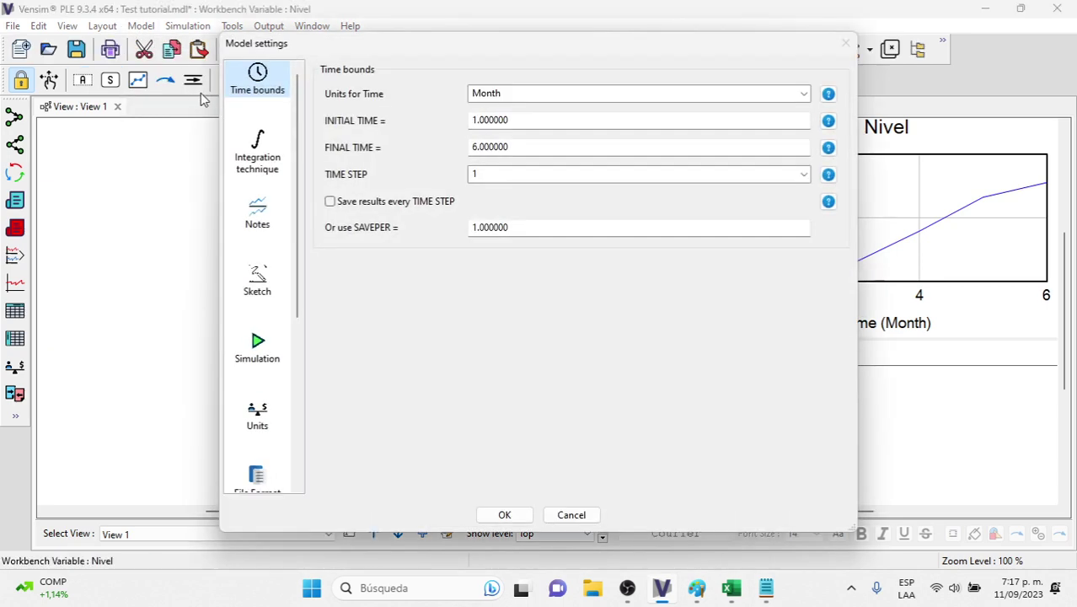
{"action": "left_click", "coordinate": [257, 152]}
{"action": "left_click", "coordinate": [489, 91]}
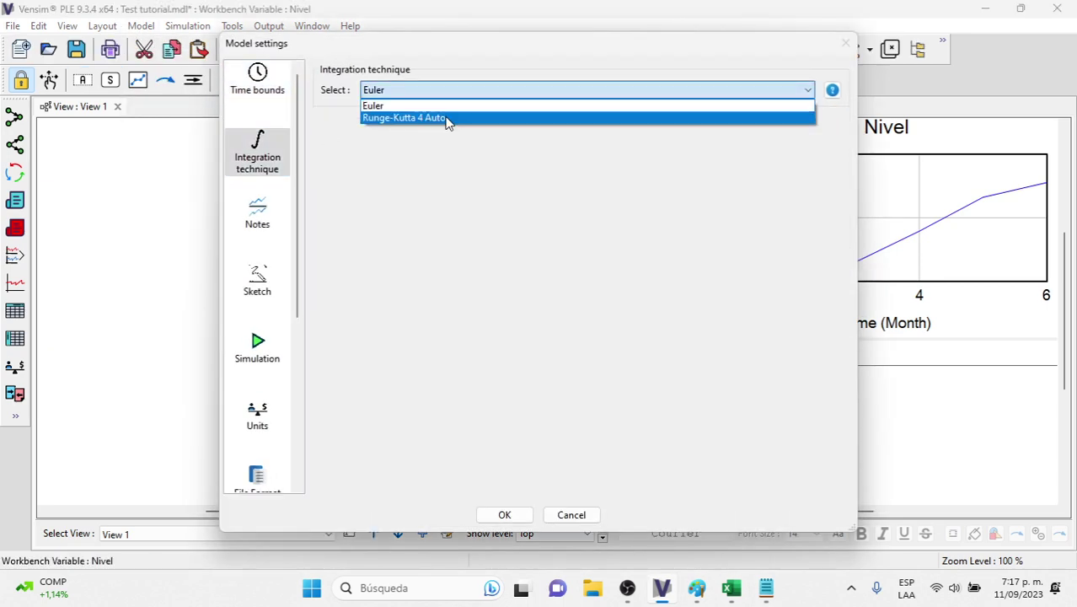
{"action": "left_click", "coordinate": [447, 118]}
{"action": "left_click", "coordinate": [511, 515]}
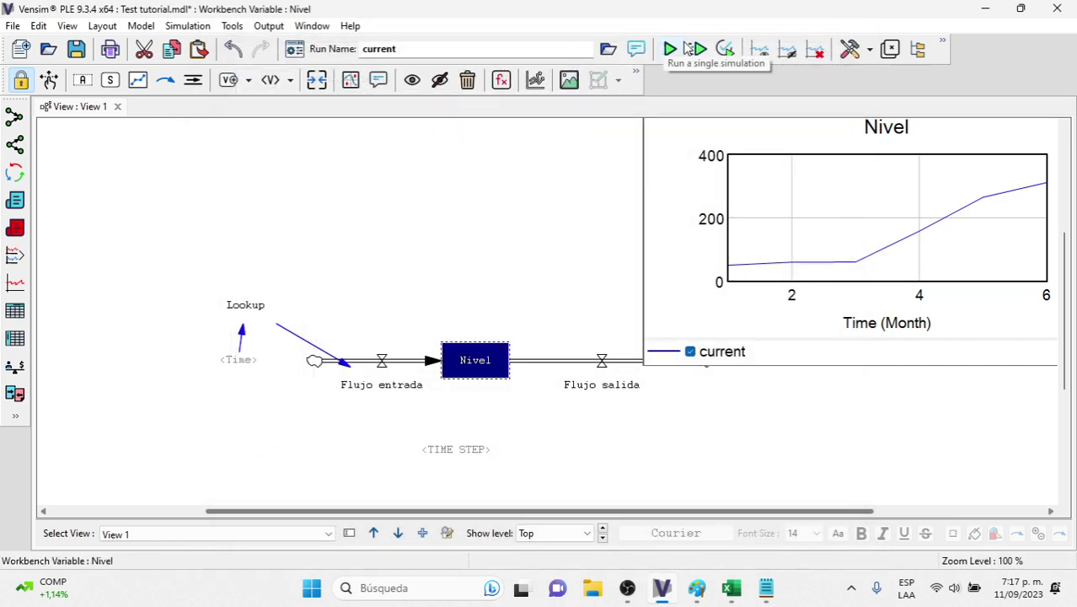
Start SyntheSim, overwriting the current dataset, and display the results table for Nivel
{"action": "left_click", "coordinate": [688, 49]}
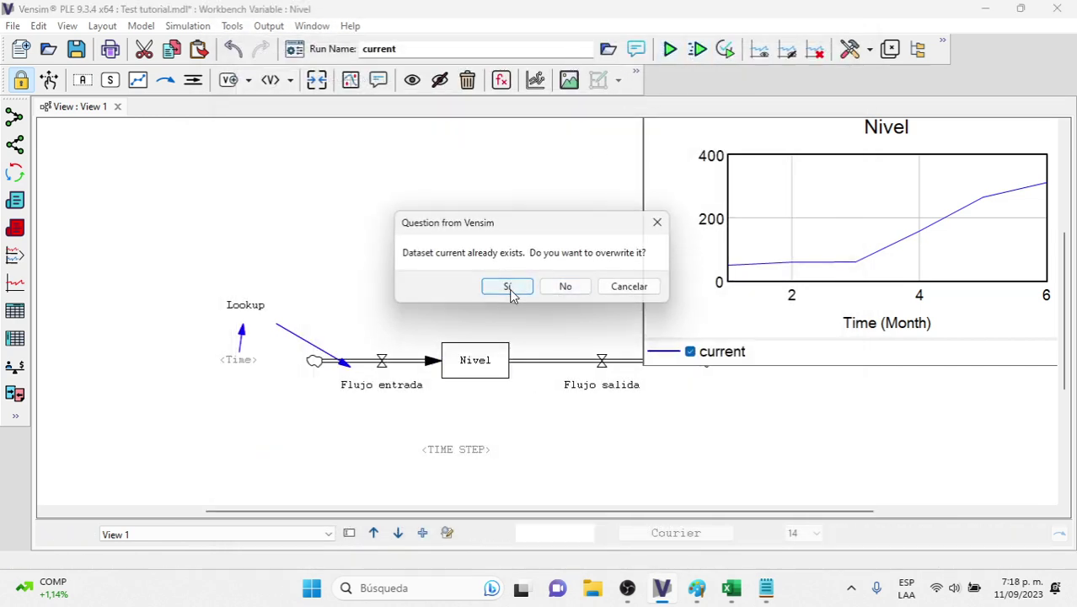
{"action": "left_click", "coordinate": [508, 287]}
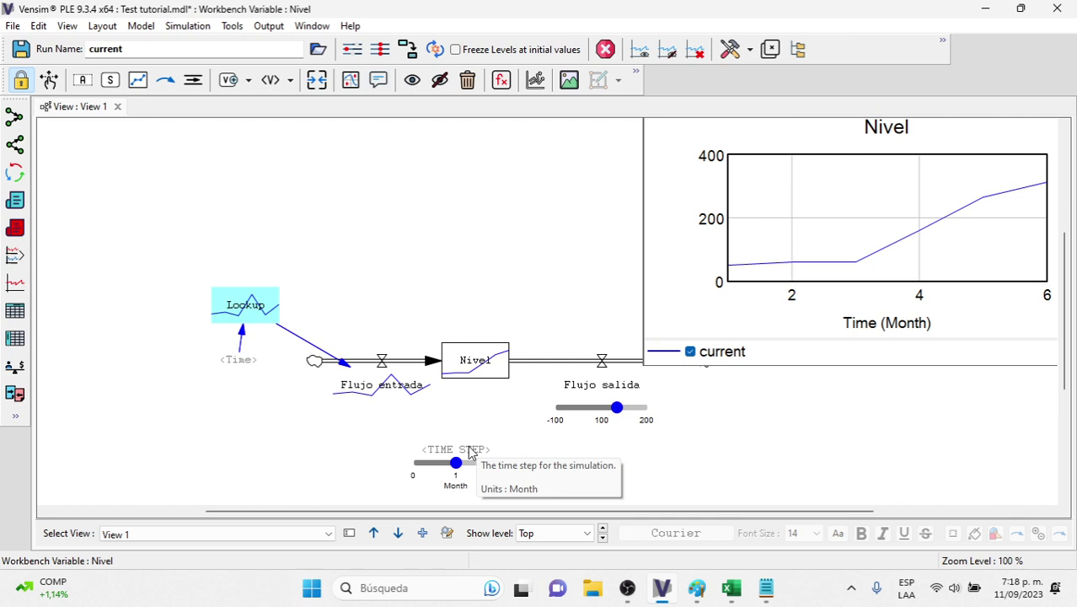
{"action": "left_click", "coordinate": [475, 364]}
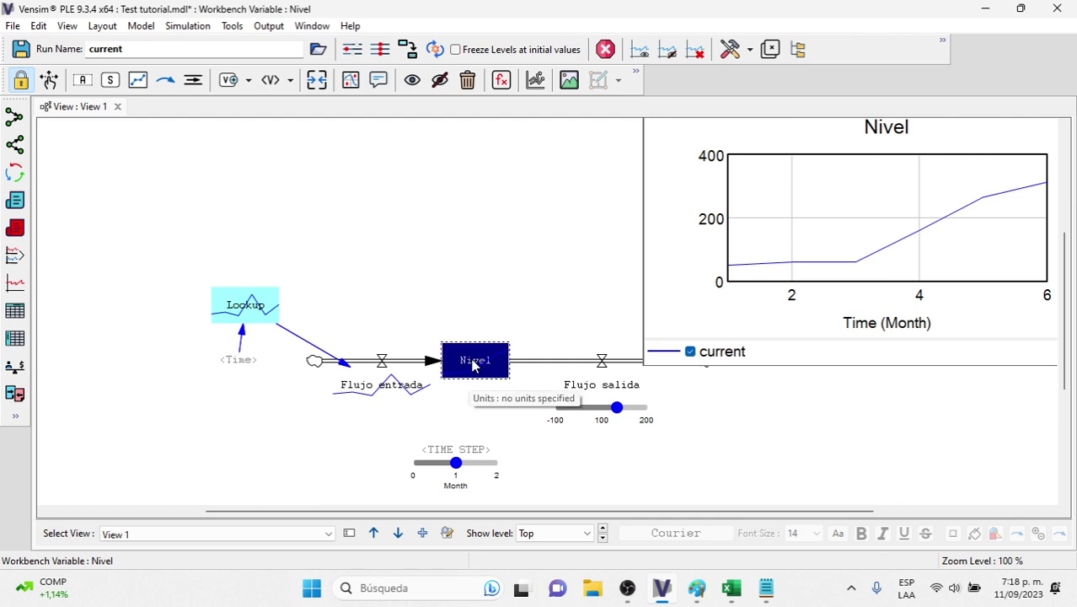
{"action": "left_click", "coordinate": [14, 337]}
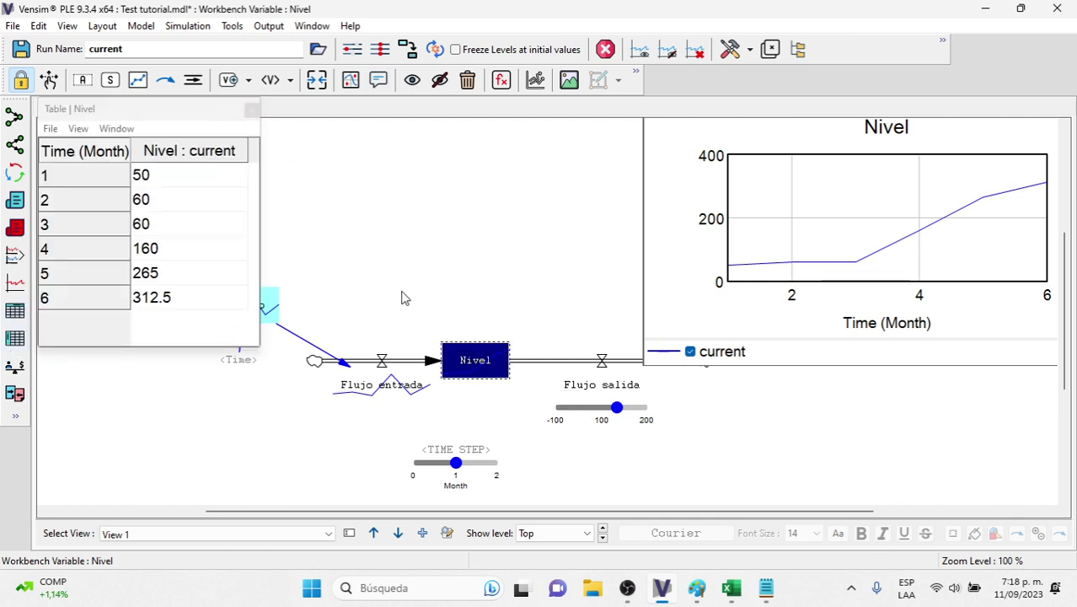
Reduce TIME STEP to .01887 and add the resulting Nivel values to the table
{"action": "left_click_drag", "start_coordinate": [456, 462], "coordinate": [416, 464]}
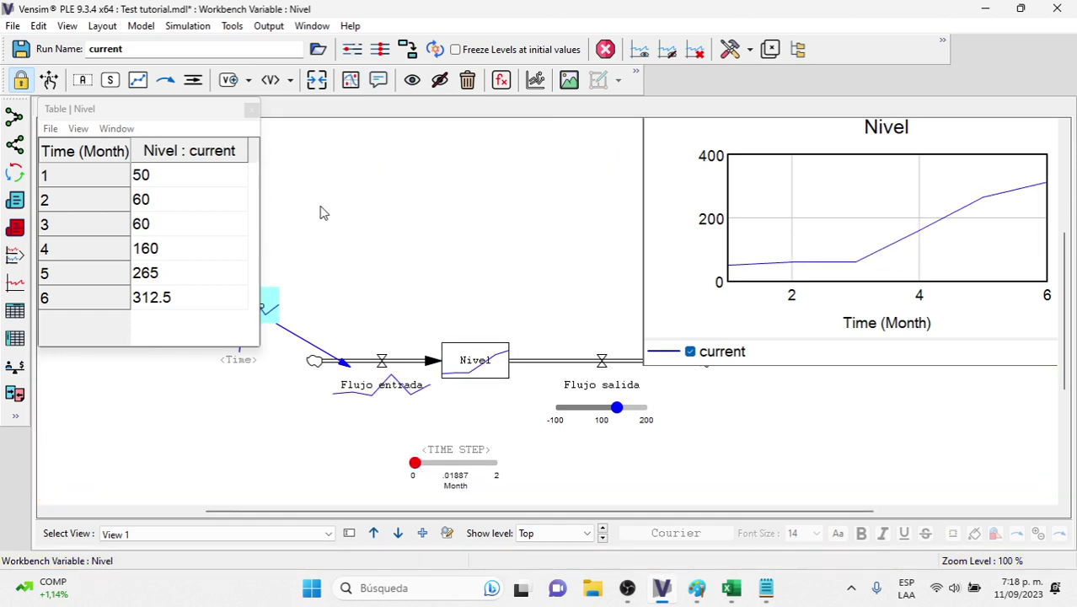
{"action": "left_click", "coordinate": [474, 361]}
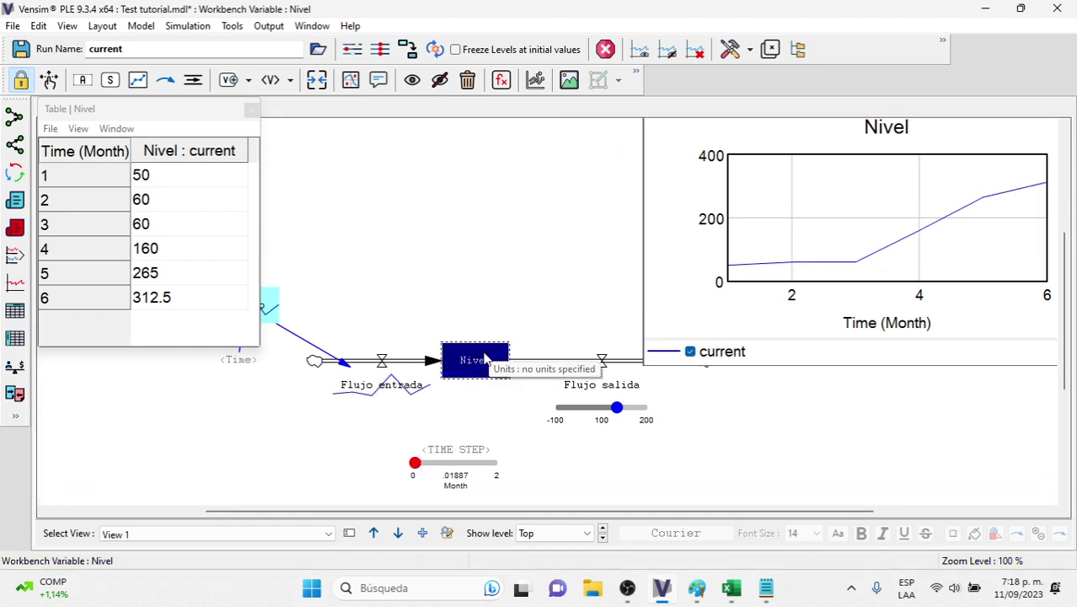
{"action": "left_click", "coordinate": [10, 338]}
{"action": "mouse_move", "coordinate": [102, 335]}
{"action": "left_mouse_down"}
{"action": "mouse_move", "coordinate": [109, 340]}
{"action": "mouse_move", "coordinate": [96, 336]}
{"action": "left_mouse_up"}
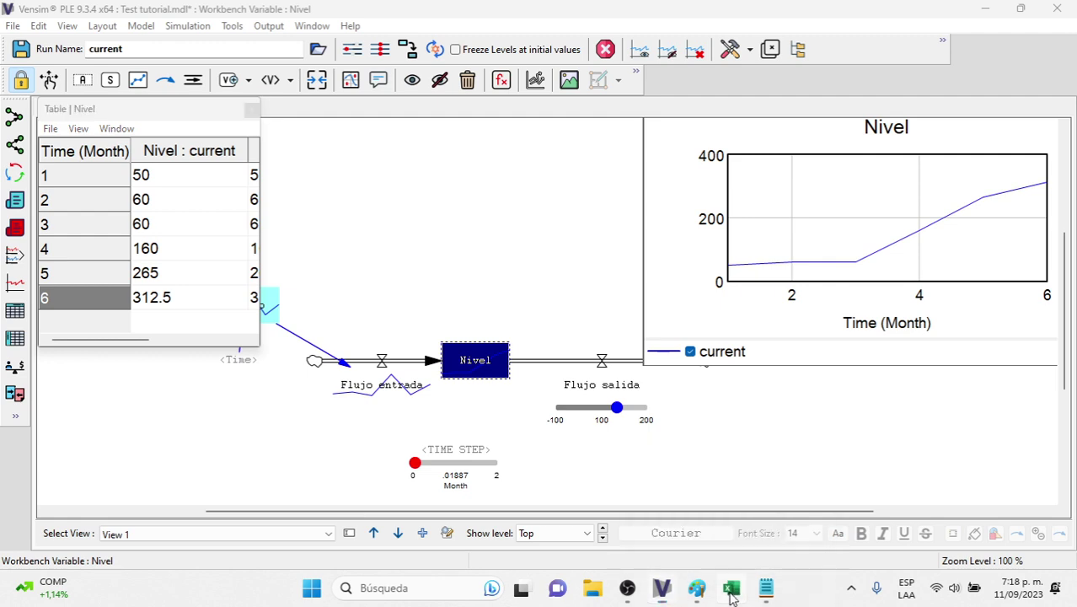
Switch to Excel and compare the Euler and RK4 tables, examining the error sums and the second Nivel column of each
{"action": "left_click", "coordinate": [732, 594]}
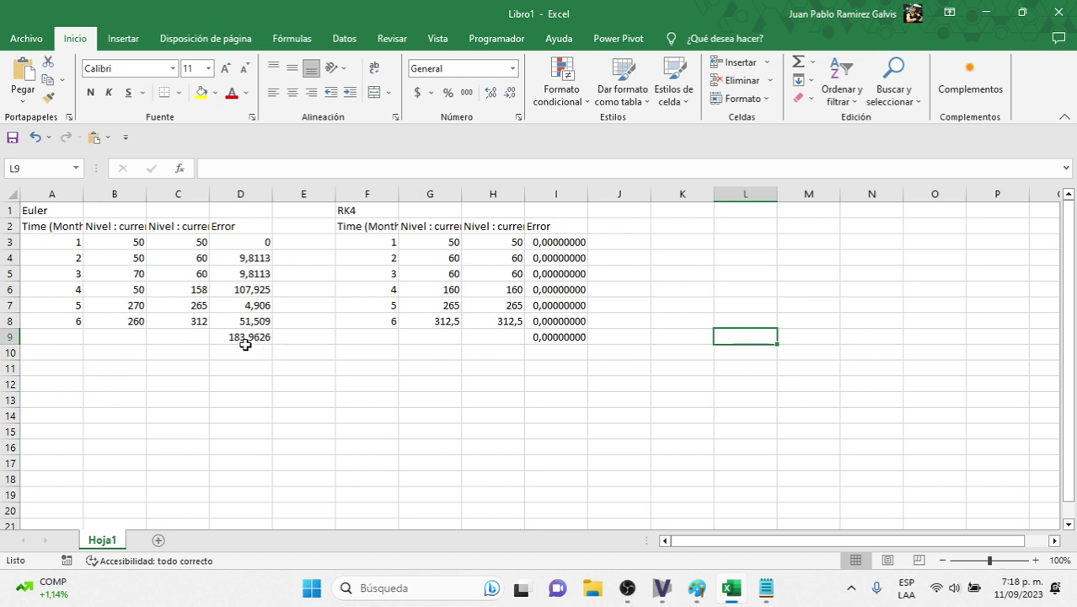
{"action": "left_click_drag", "start_coordinate": [243, 339], "coordinate": [278, 441]}
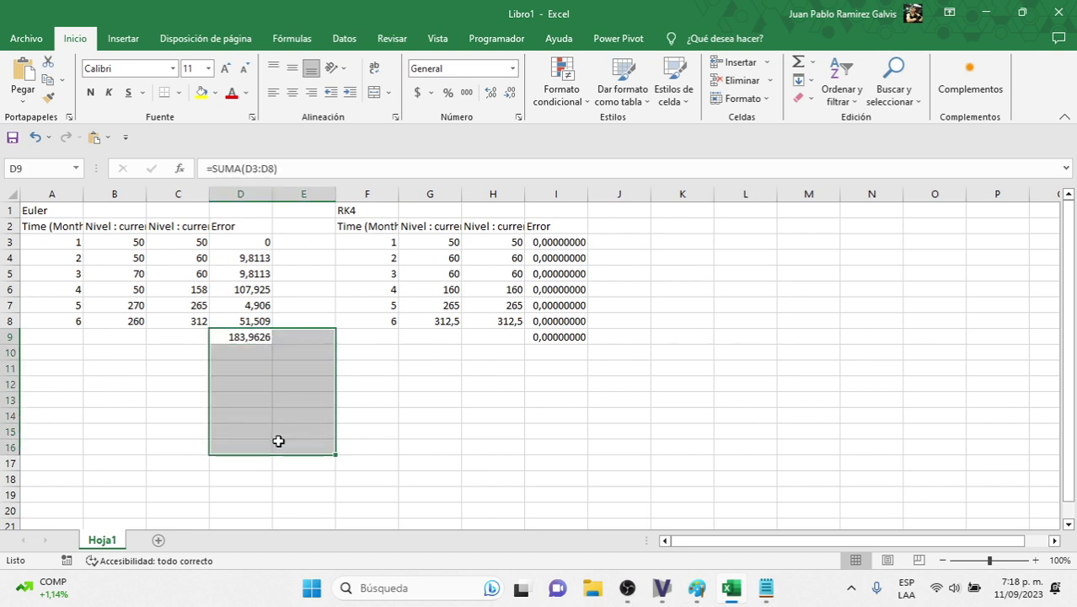
{"action": "left_click", "coordinate": [480, 335]}
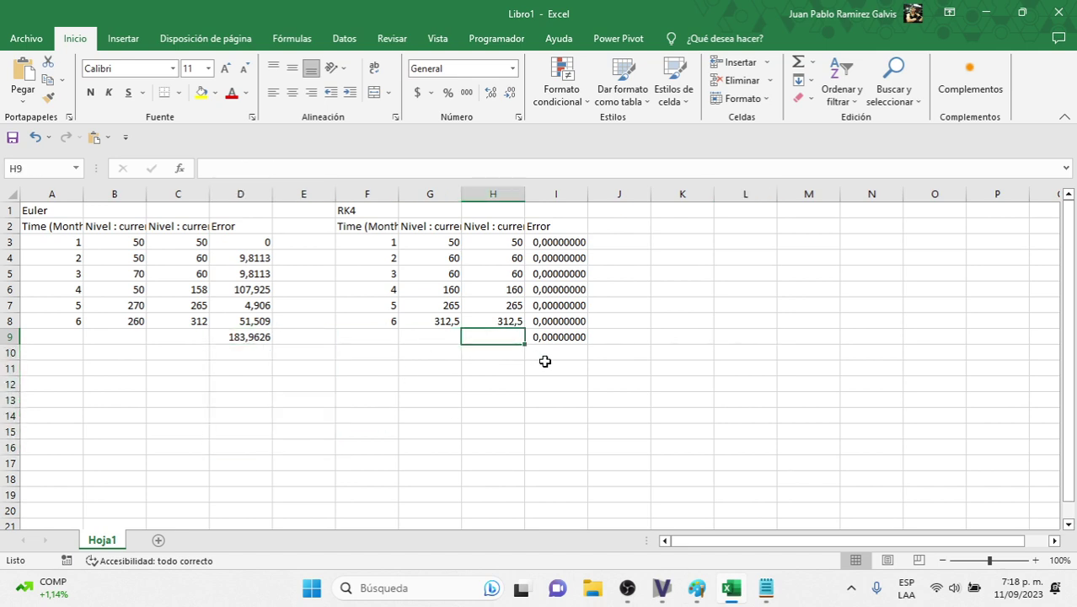
{"action": "left_click", "coordinate": [595, 309]}
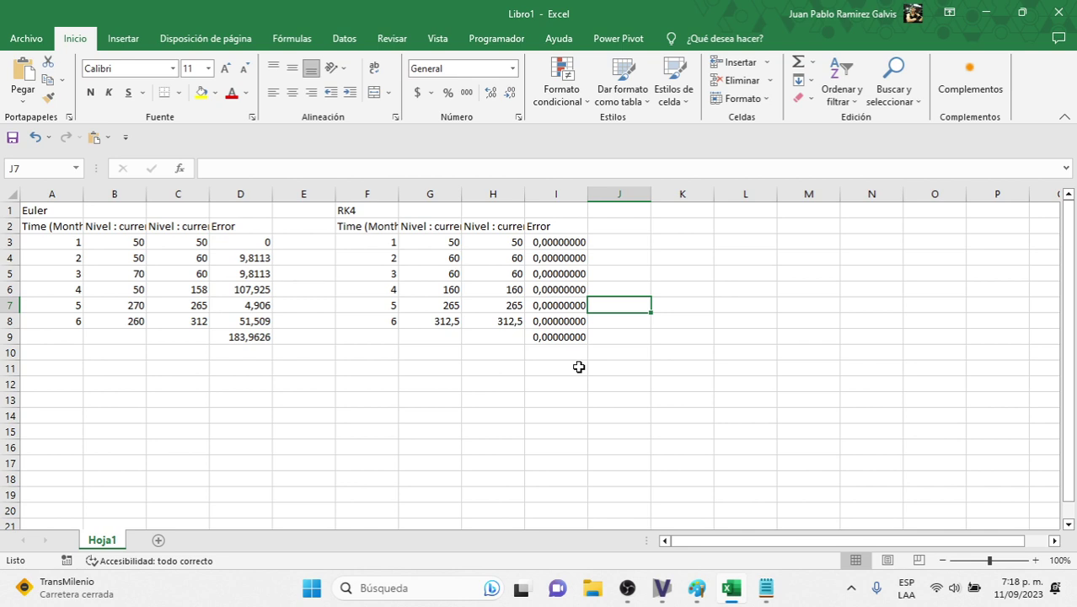
{"action": "left_click_drag", "start_coordinate": [199, 256], "coordinate": [195, 303]}
{"action": "left_click_drag", "start_coordinate": [192, 241], "coordinate": [192, 313]}
{"action": "left_click_drag", "start_coordinate": [513, 242], "coordinate": [510, 322]}
{"action": "left_click", "coordinate": [458, 398]}
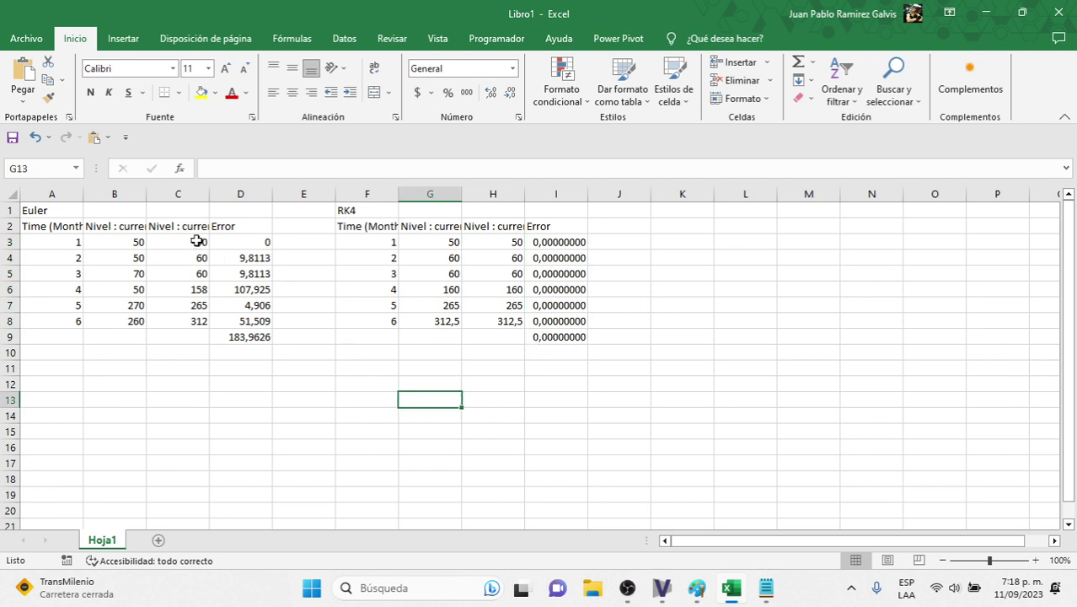
{"action": "left_click_drag", "start_coordinate": [192, 241], "coordinate": [192, 320]}
{"action": "left_click", "coordinate": [322, 413]}
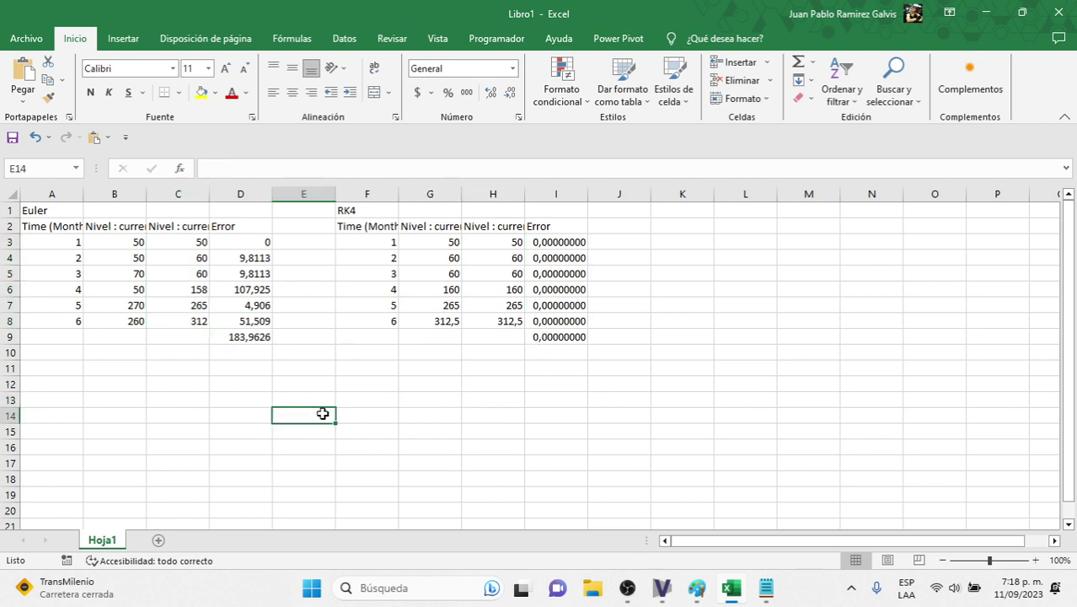